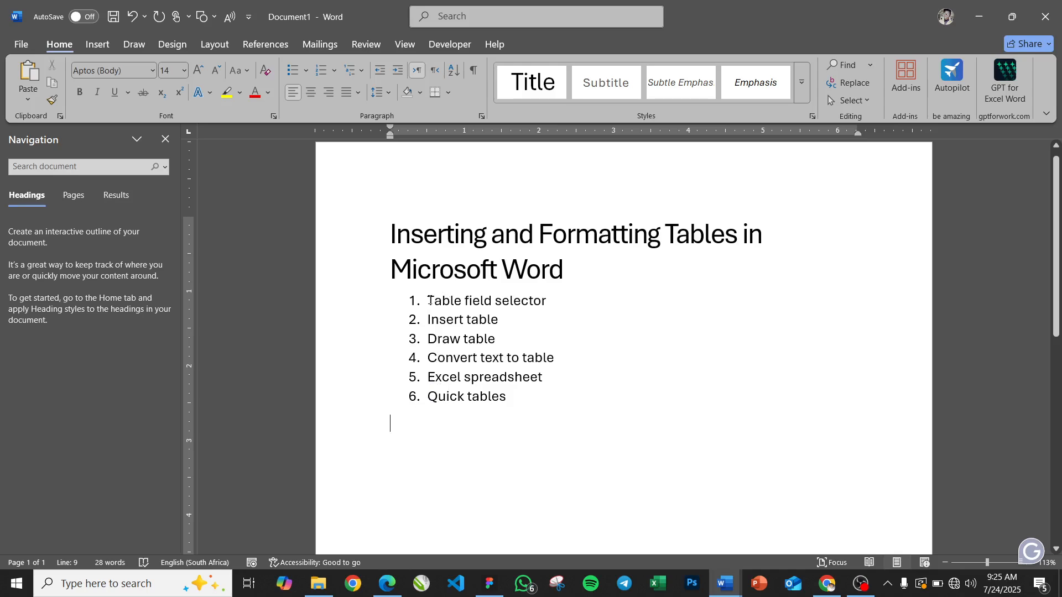
- Add the line "Top 5 Most Used Microsoft Office Tools in 2025 by No of Users" below the numbered list
left_click(429, 300)
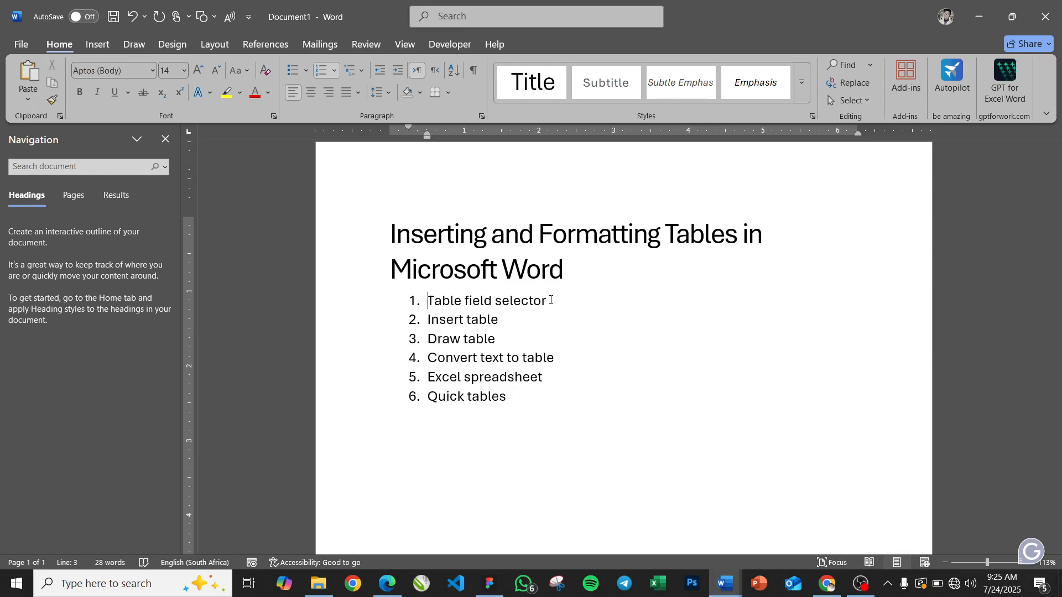
left_click(420, 428)
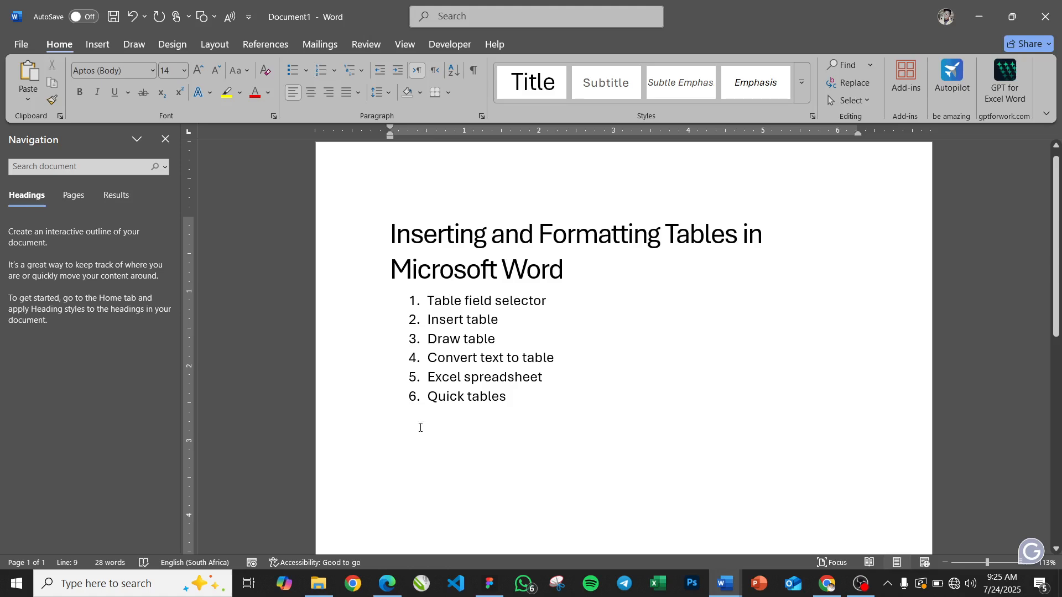
type("T")
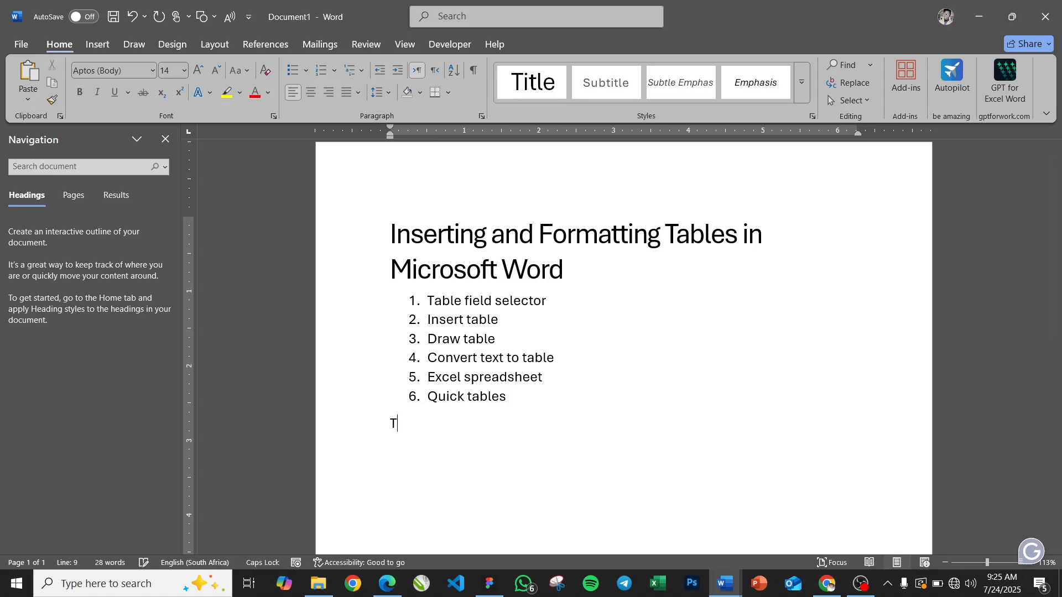
type("op ")
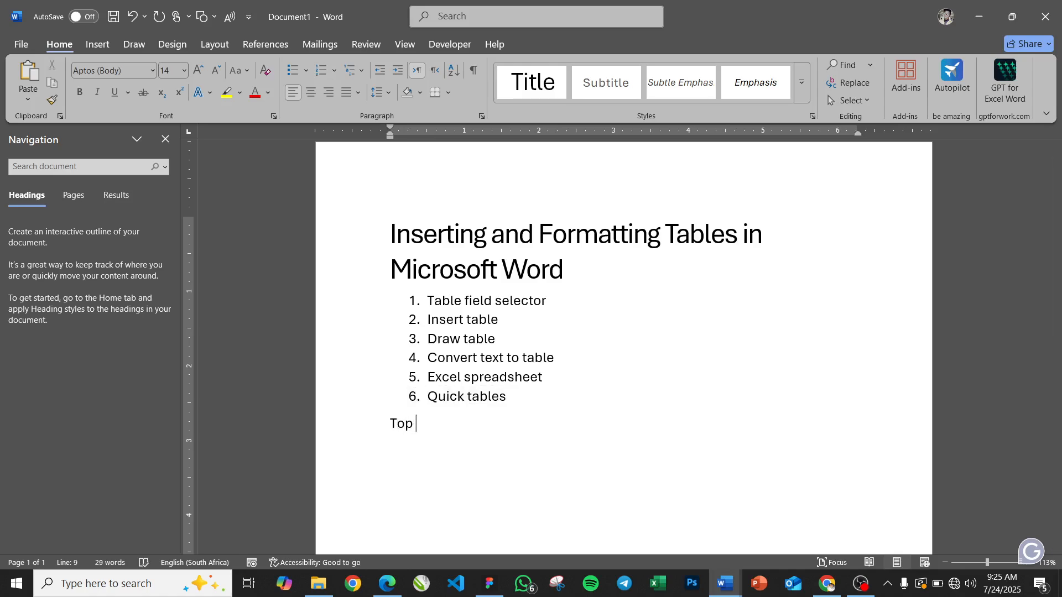
type("5 Mos")
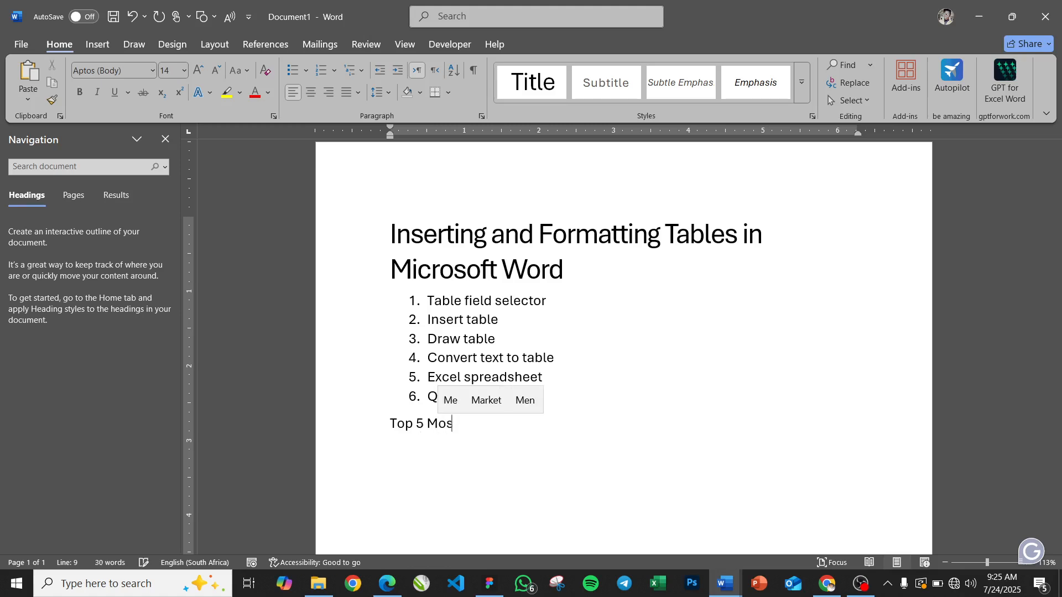
type("t Used M")
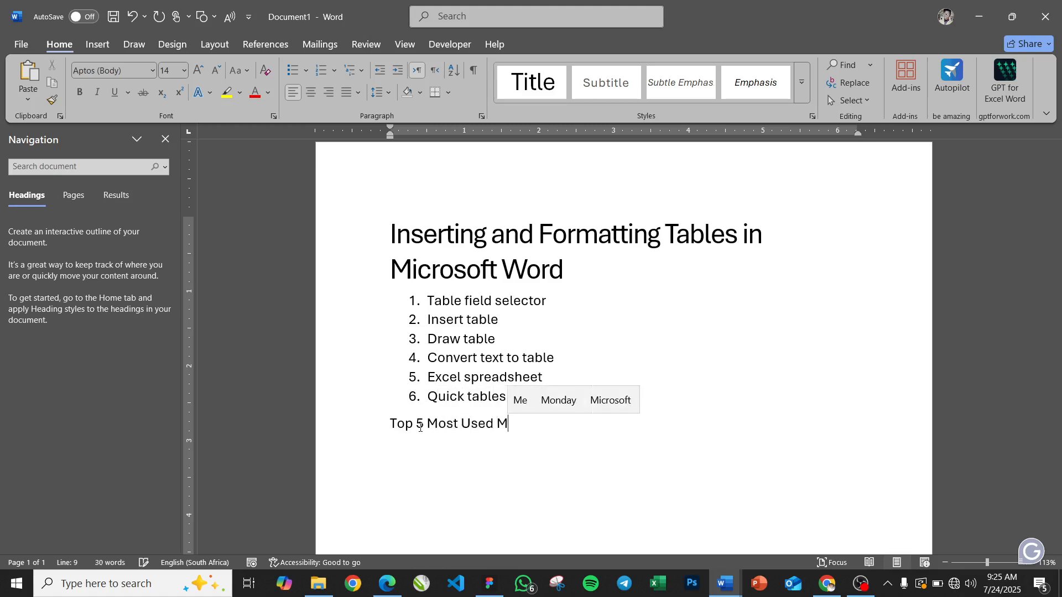
type("icrosoft O")
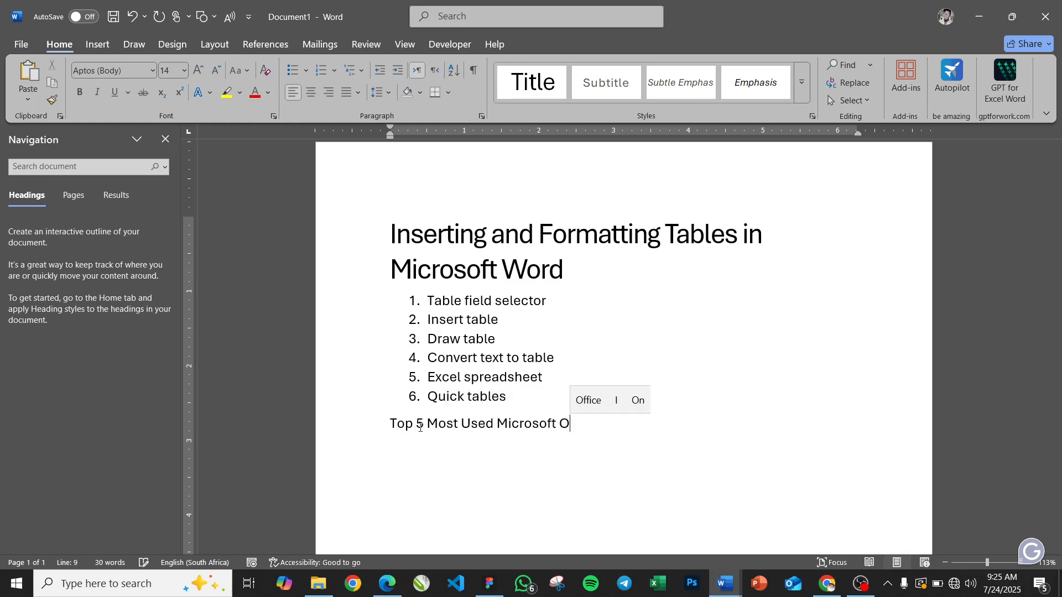
type("ffice Too")
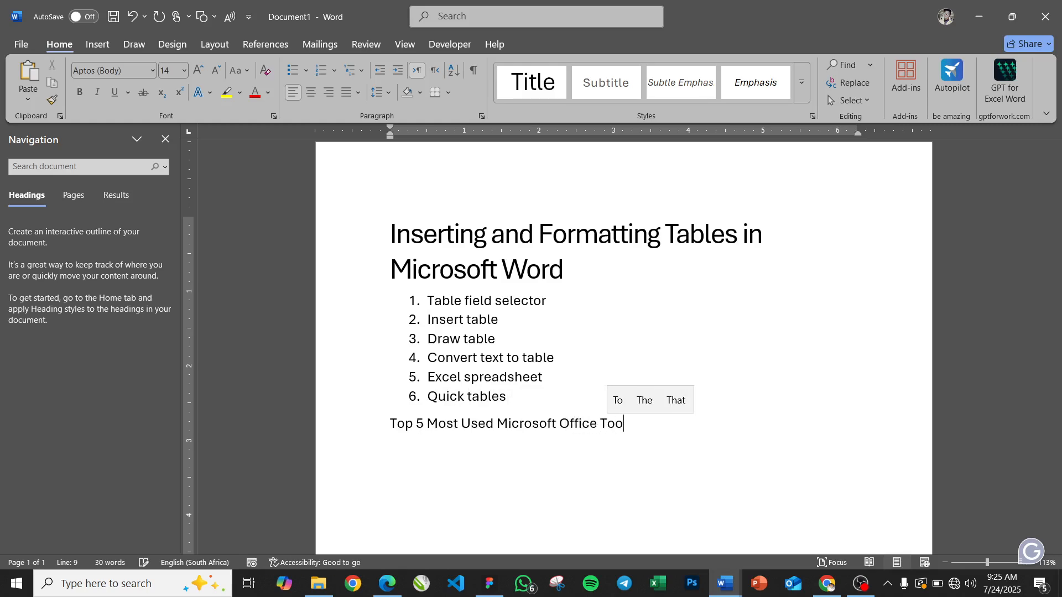
type("ls in 2025")
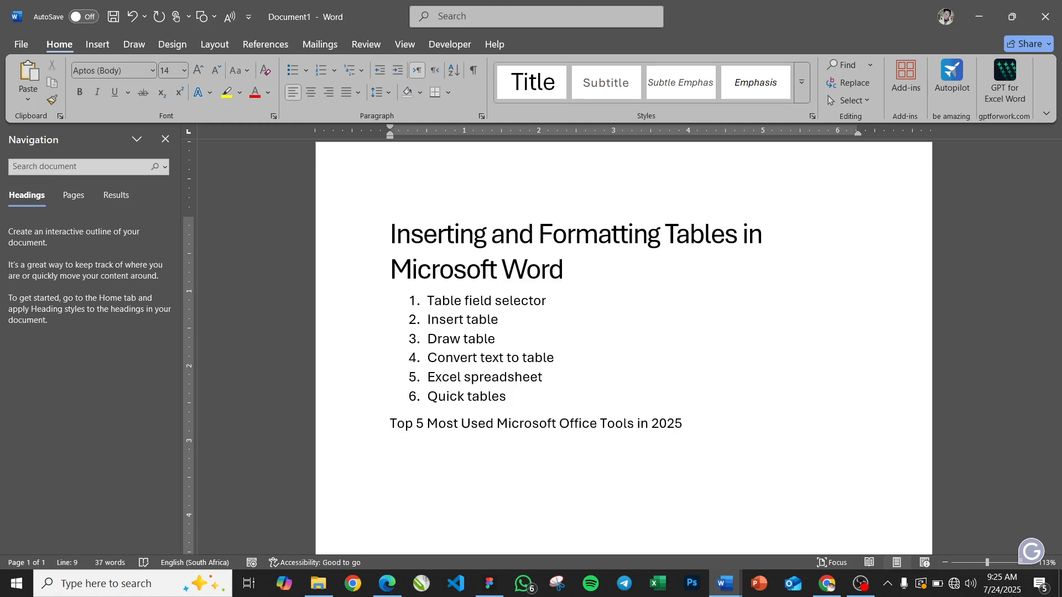
type(" b")
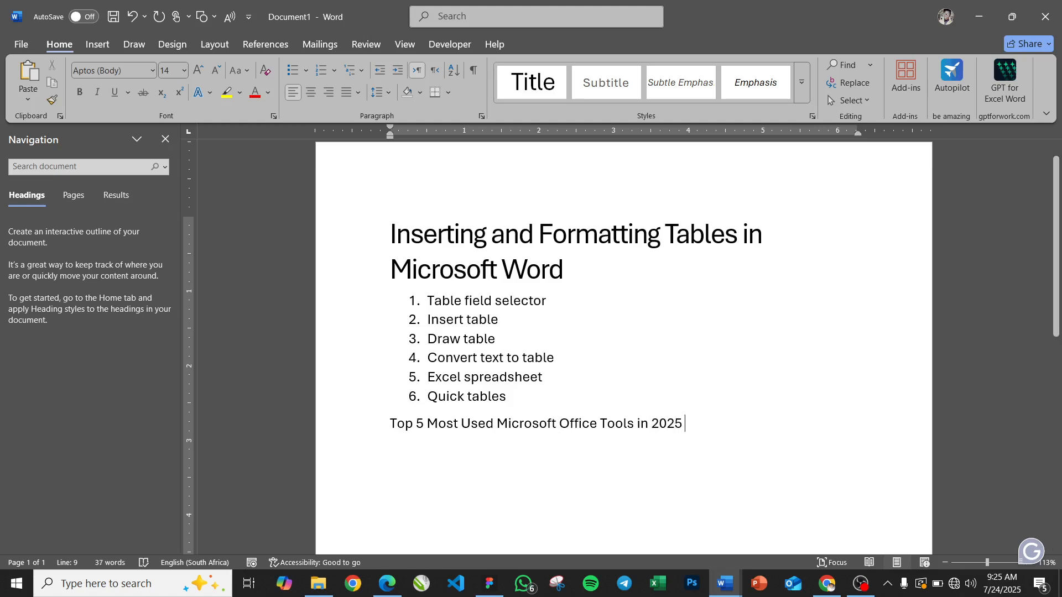
type("y No ")
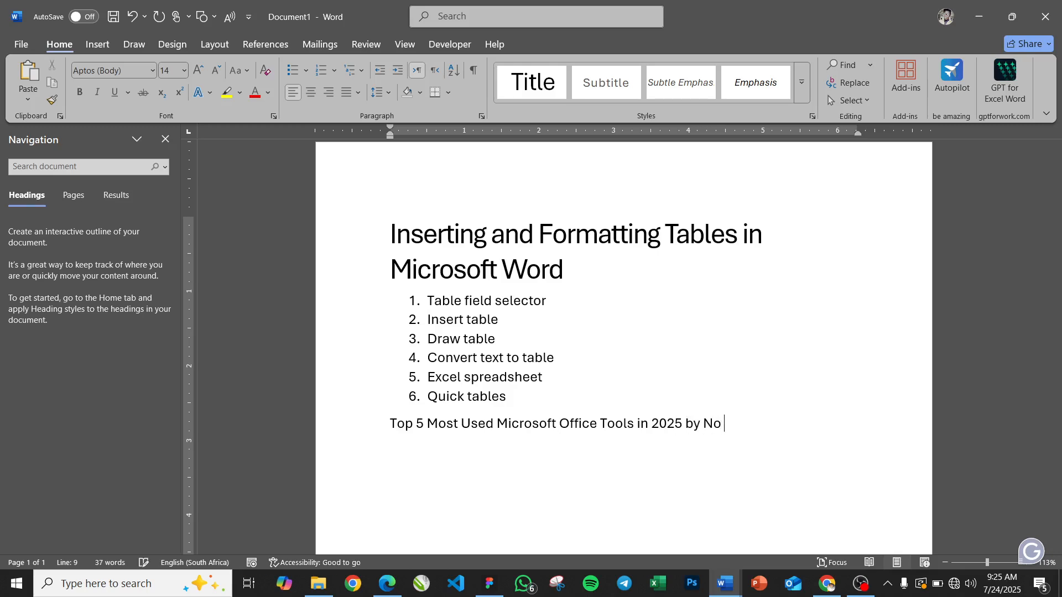
type("of Users")
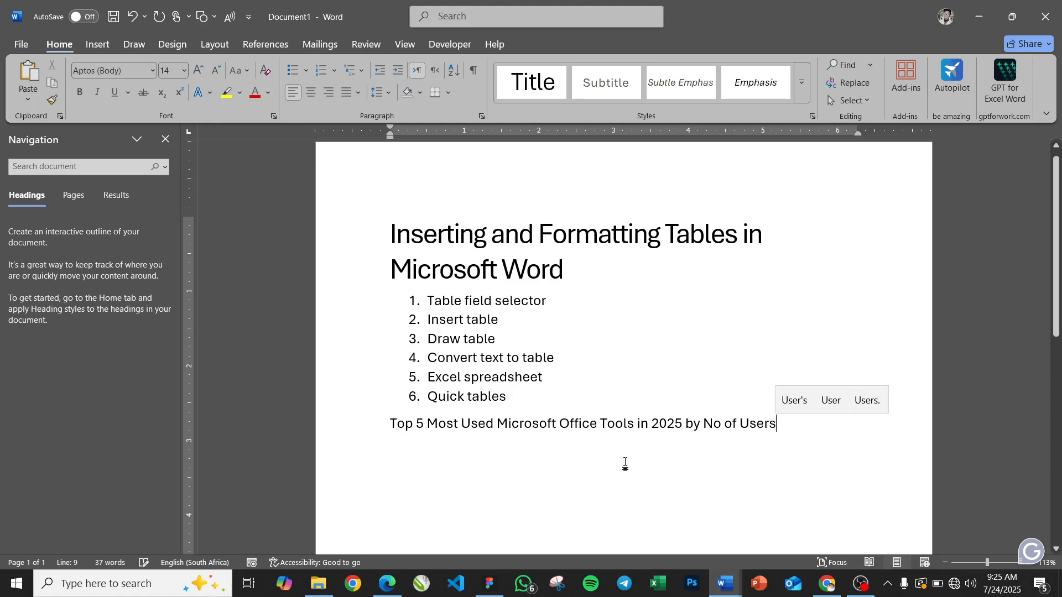
- In the new line, expand "No" to "Number" and insert "Average" before "of Users"
left_click(719, 425)
key("BackSpace")
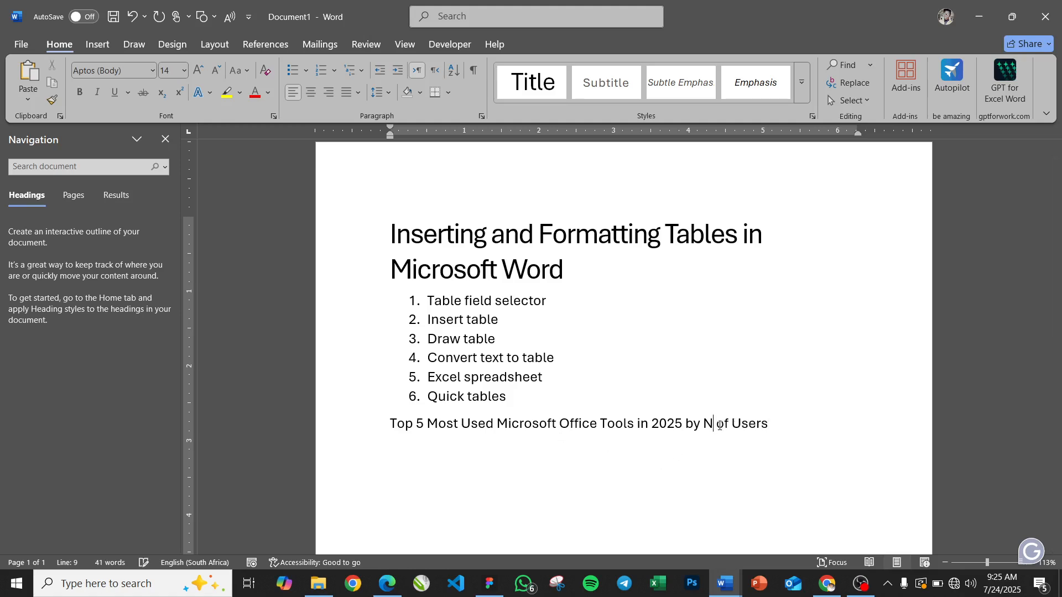
type("umber")
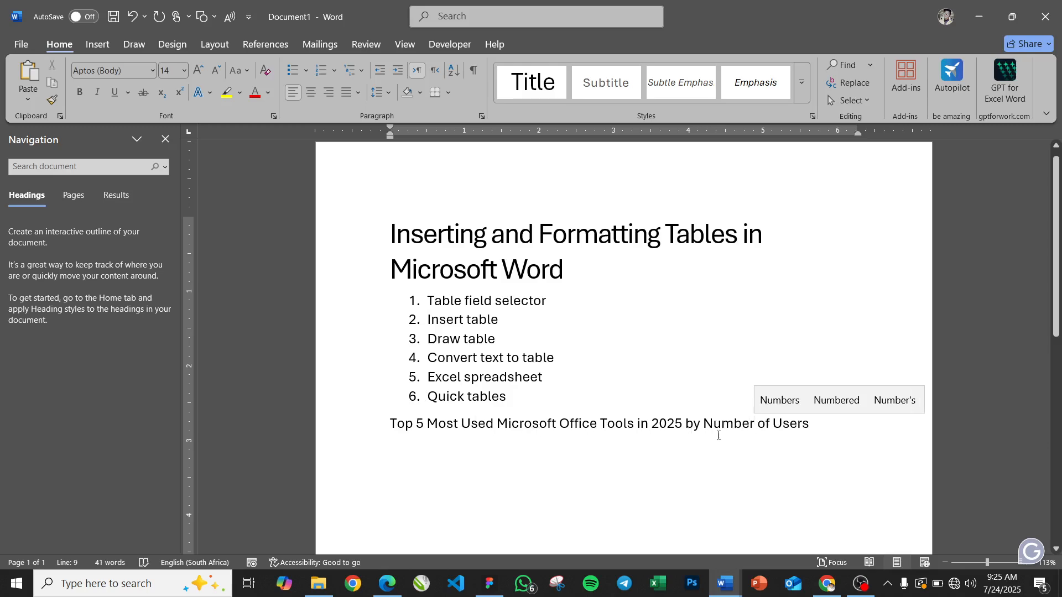
left_click(811, 437)
left_click(758, 424)
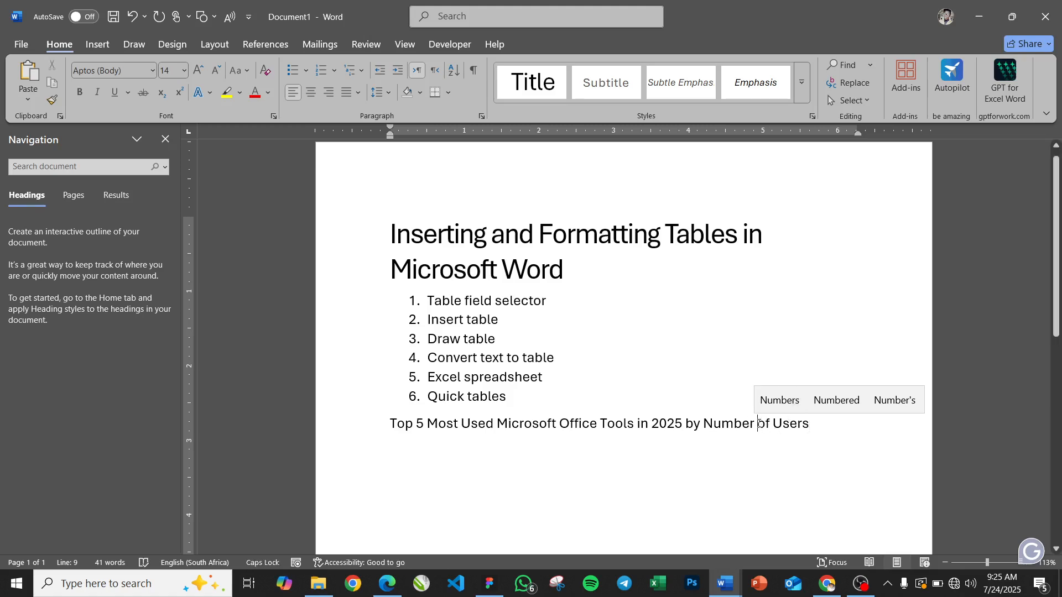
type("Average")
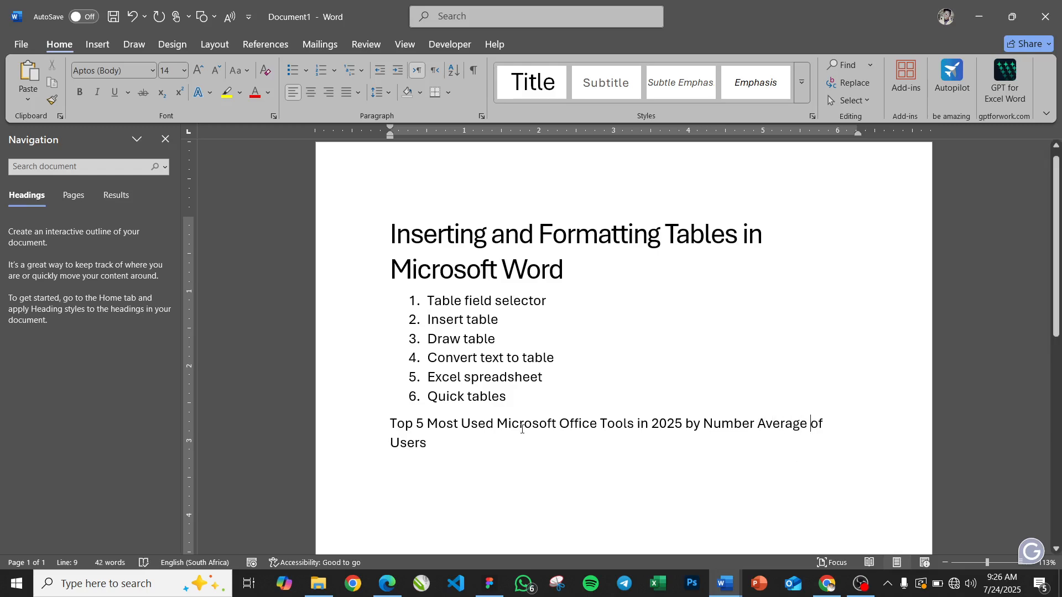
- End the "Top 5 Most Used Microsoft Office Tools" sentence with a period and start a new paragraph below it
left_click(450, 448)
key("Return")
type(".")
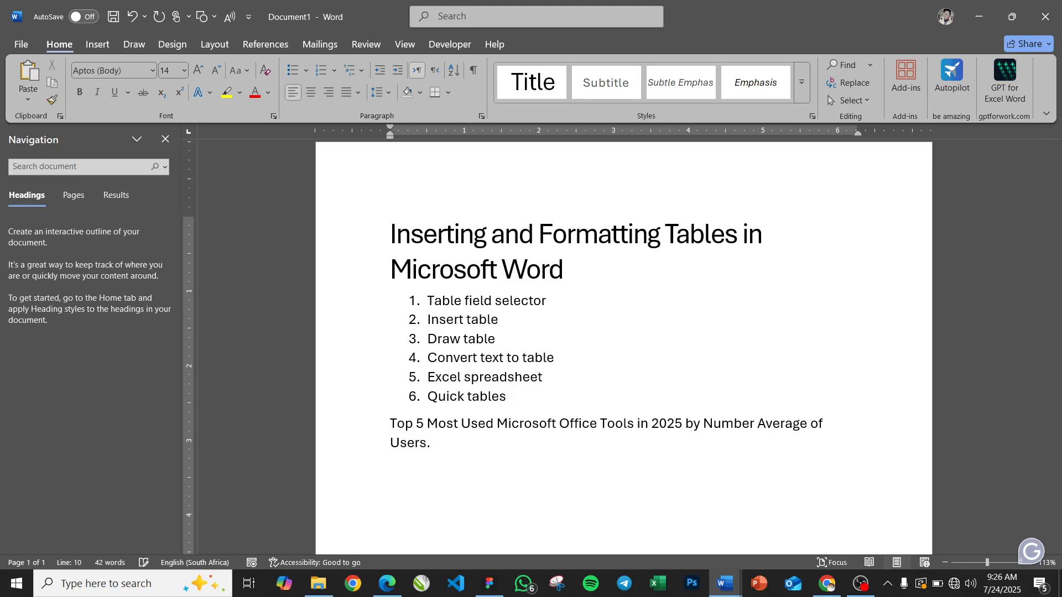
key("Return")
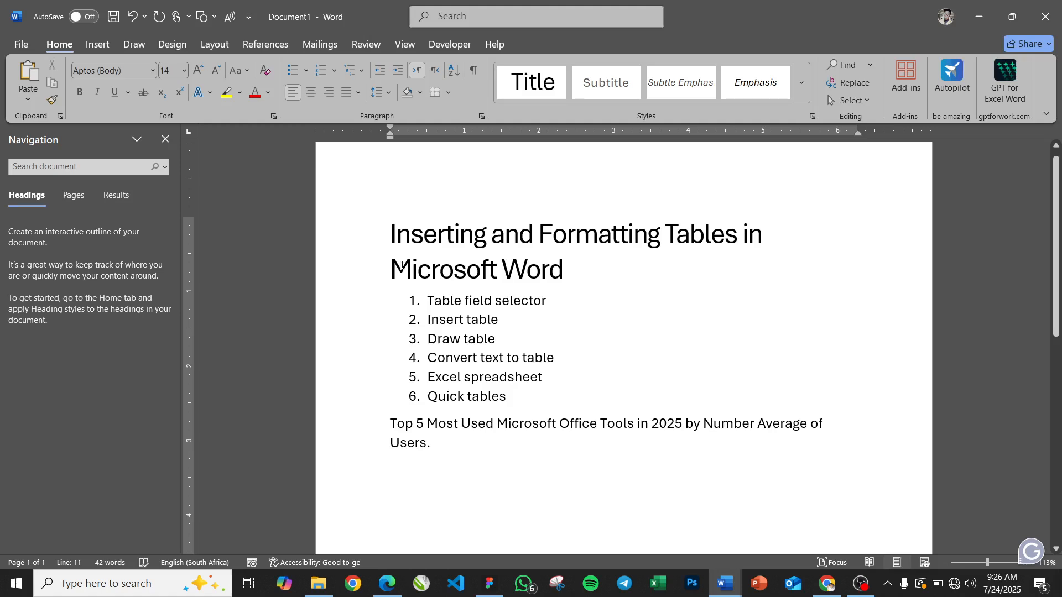
- Insert a table of 3 columns and 6 rows in the empty paragraph below the Top 5 sentence
left_click(98, 45)
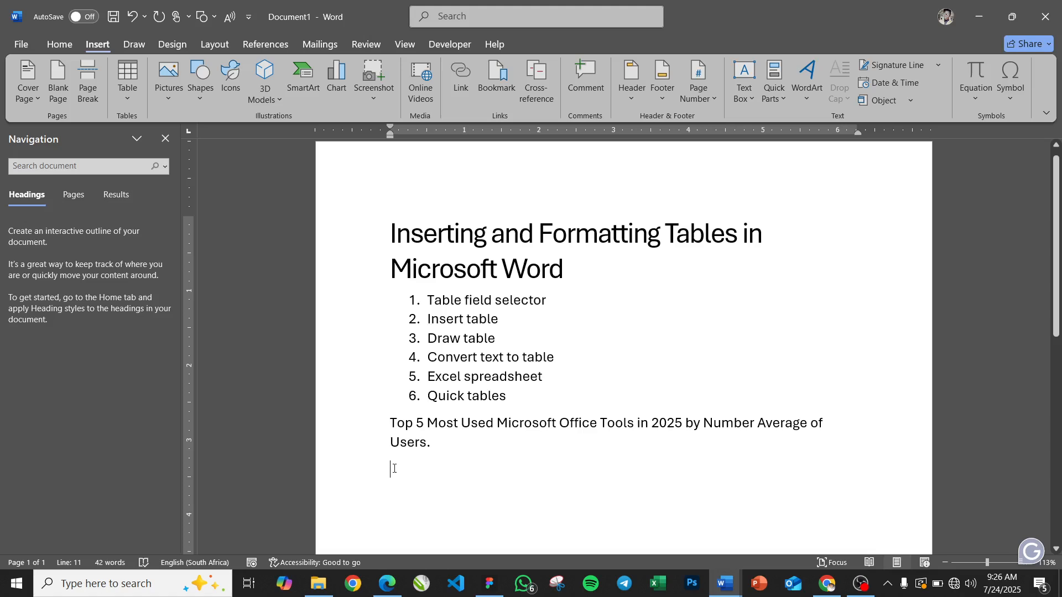
left_click(428, 425)
left_click(405, 474)
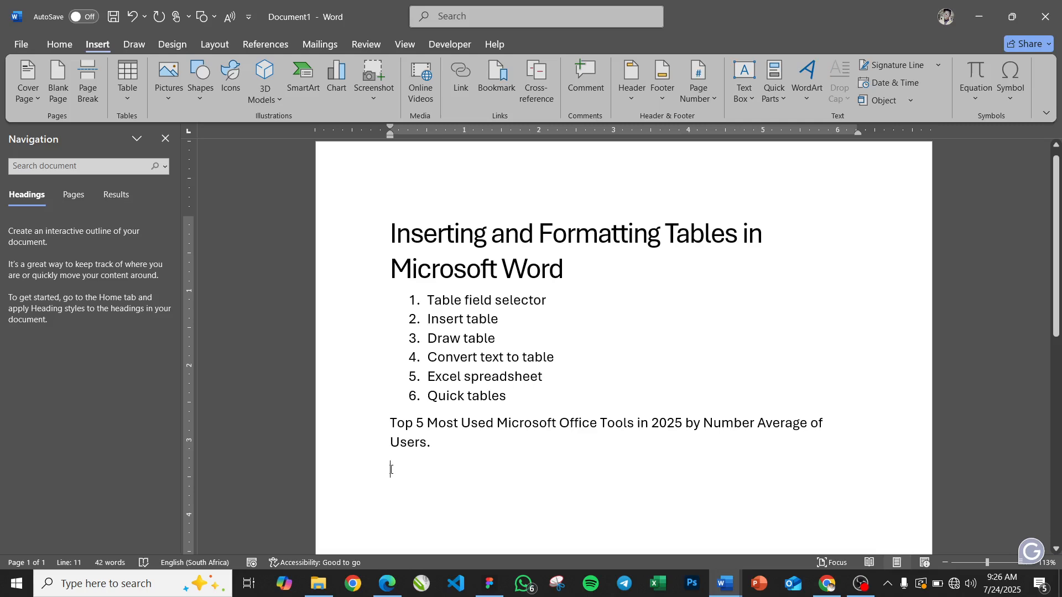
left_click(127, 98)
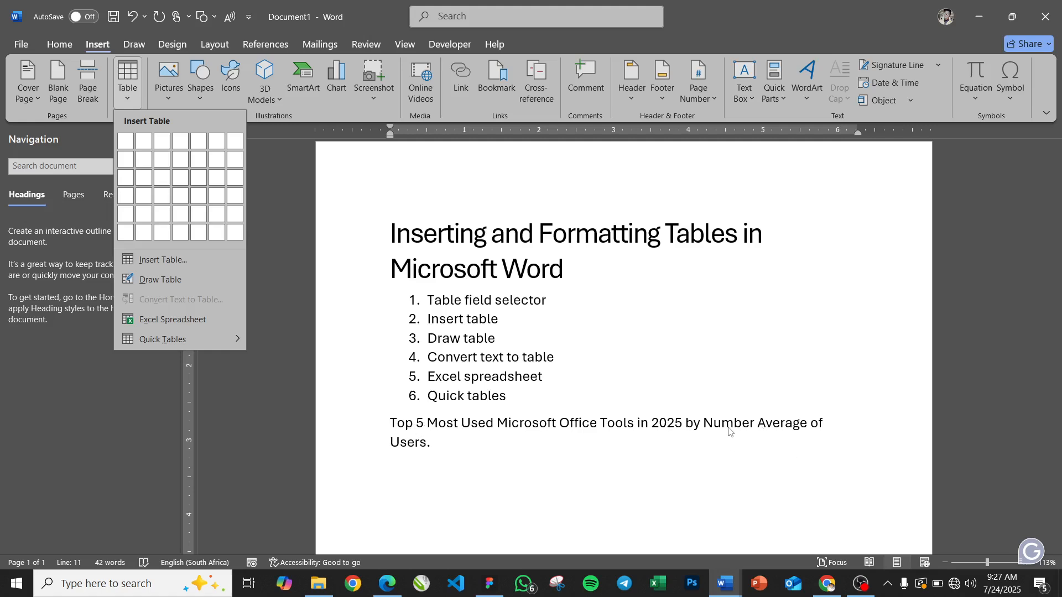
left_click(462, 490)
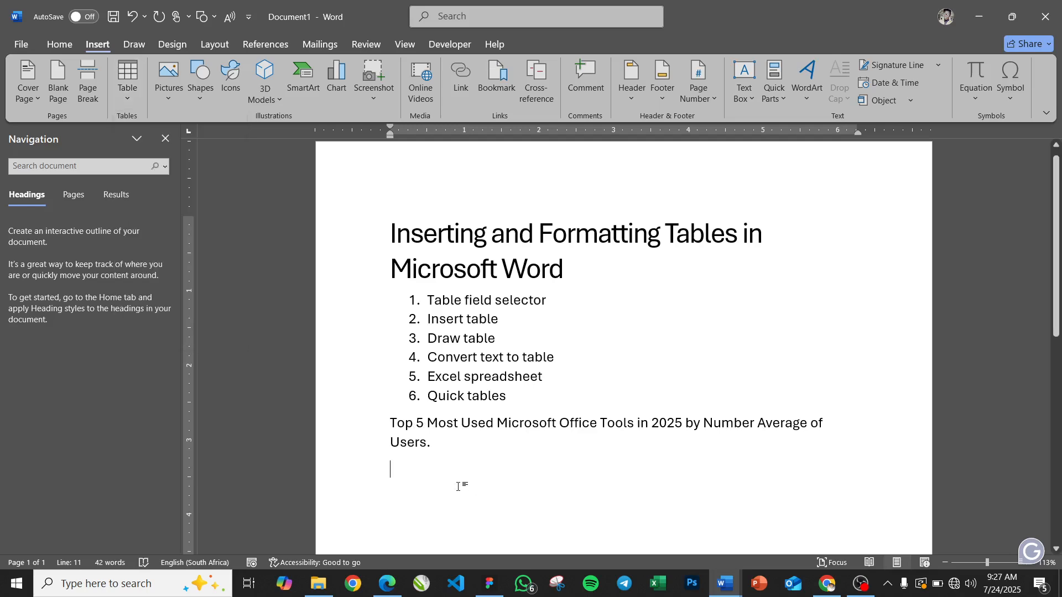
left_click(124, 98)
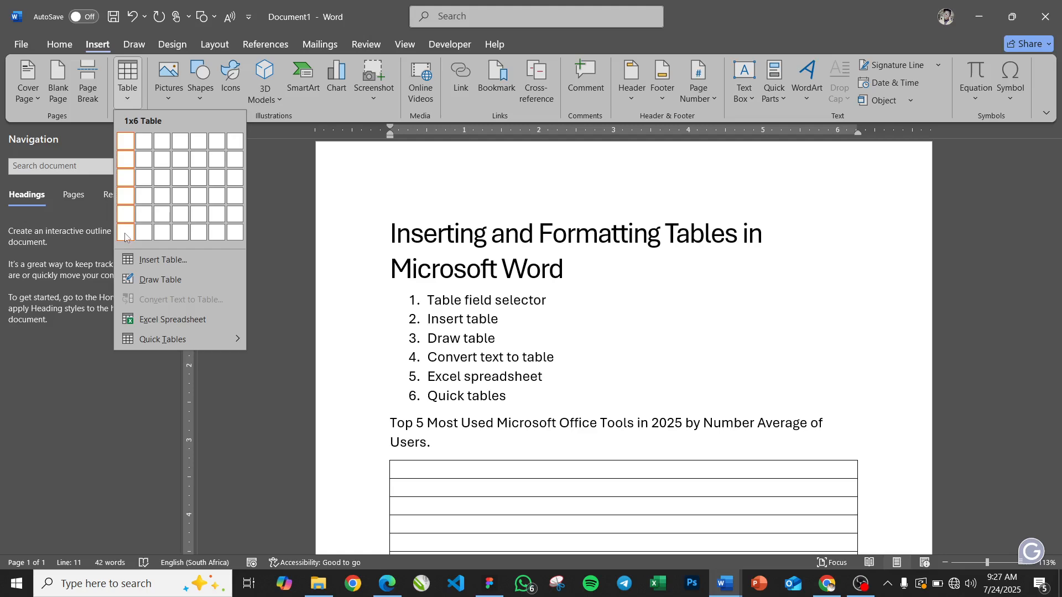
left_click(161, 232)
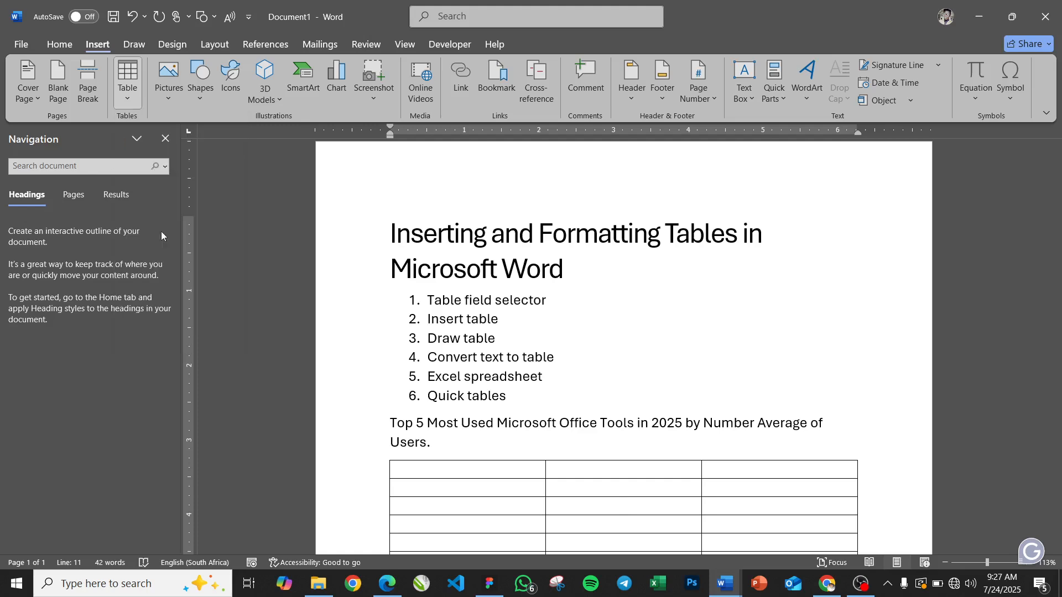
- Enter "Rank" and "Tool" as the first two column headings in the table's first row
scroll(558, 414, "down", 1)
scroll(558, 414, "down", 2)
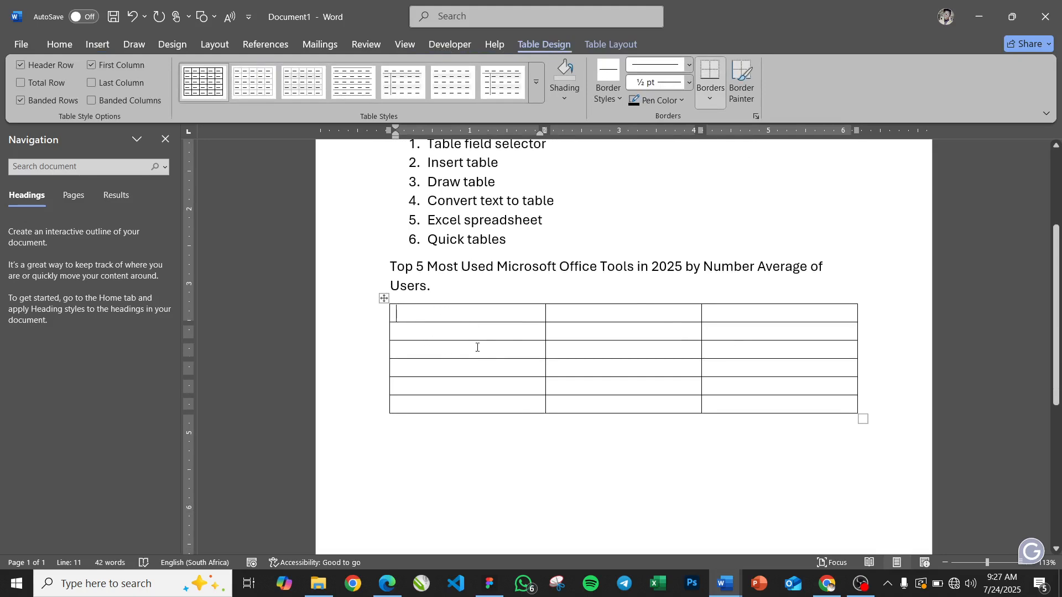
key("Caps_Lock")
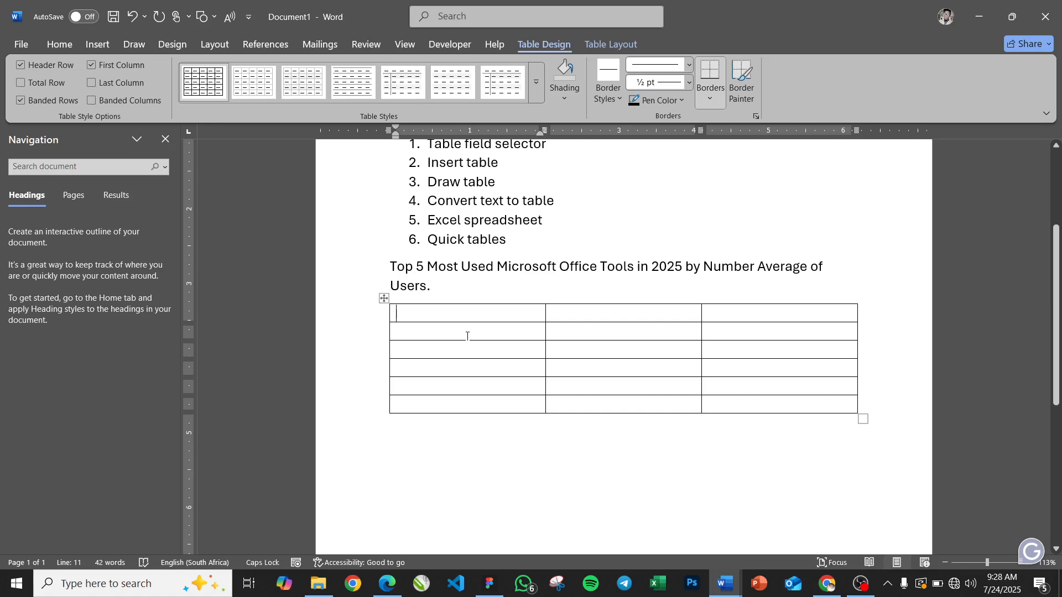
type("R")
key("Caps_Lock")
type("ank")
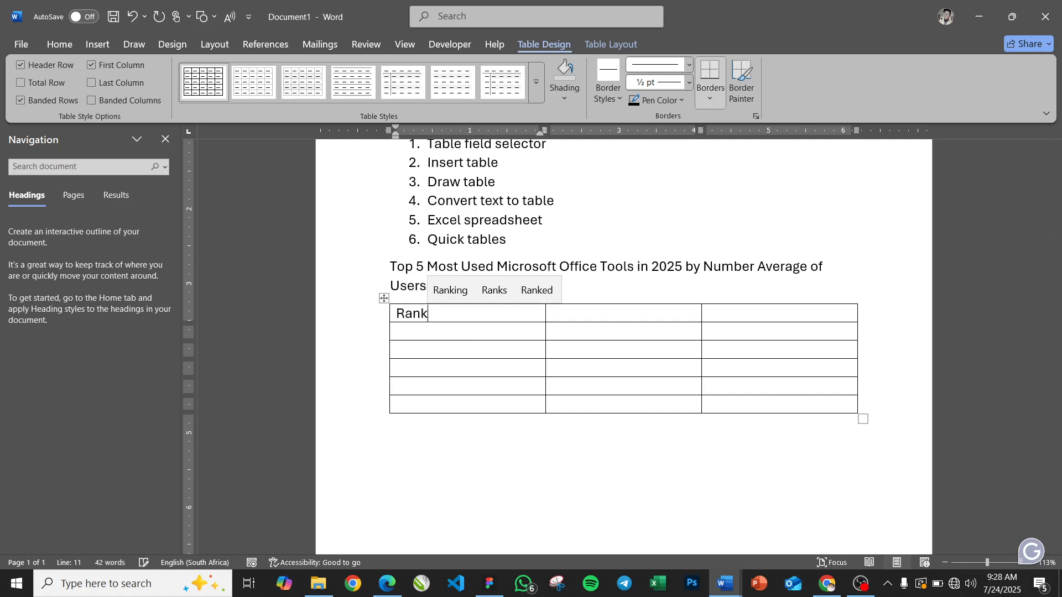
key("Tab")
key("Caps_Lock")
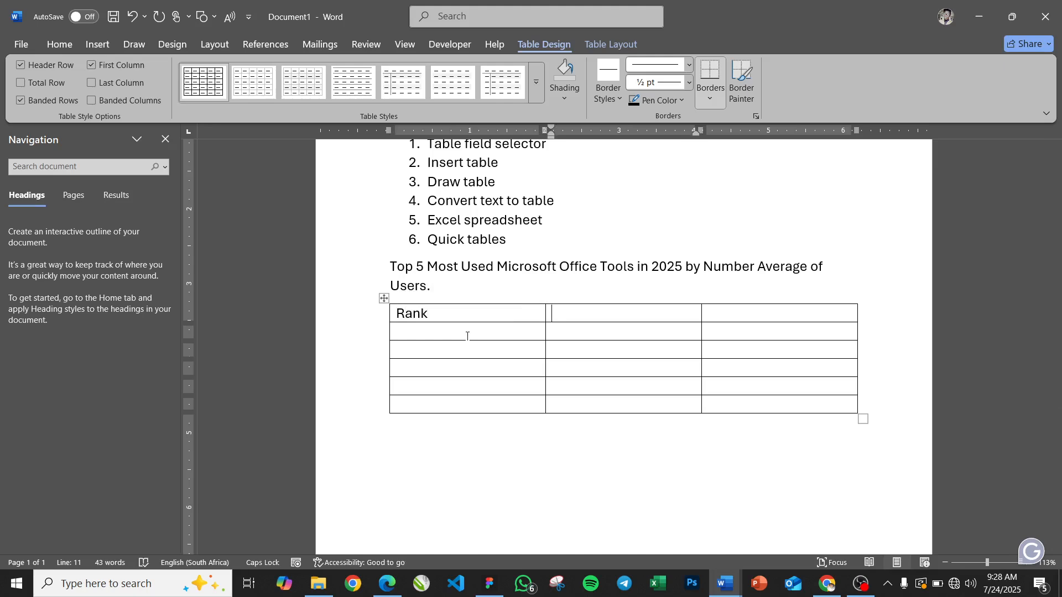
type("T")
key("Caps_Lock")
type("ool")
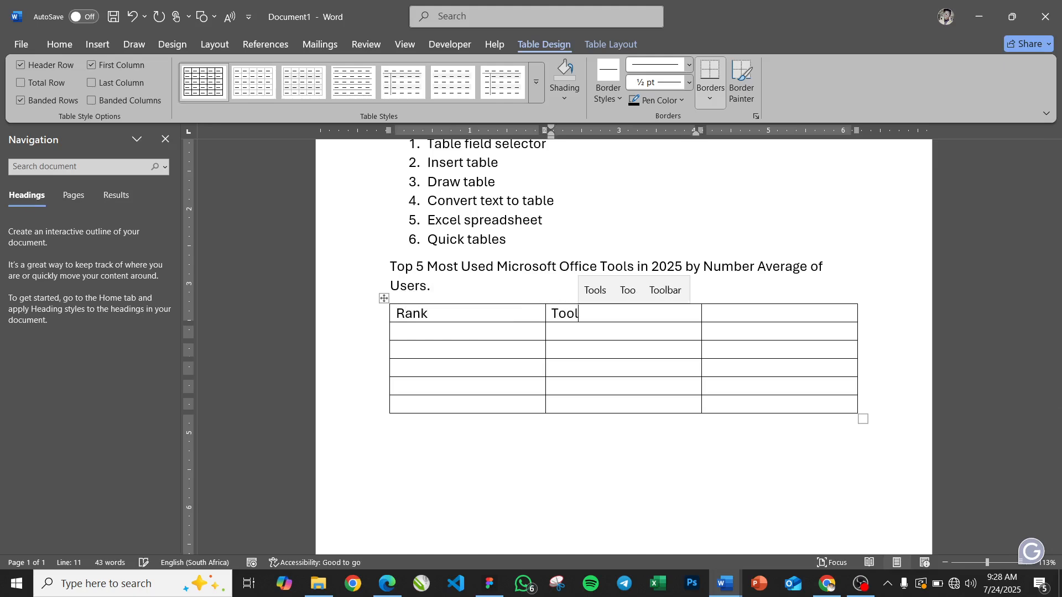
- Enter "No of Users (Millions)" as the heading of the table's third column
key("Tab")
key("Caps_Lock")
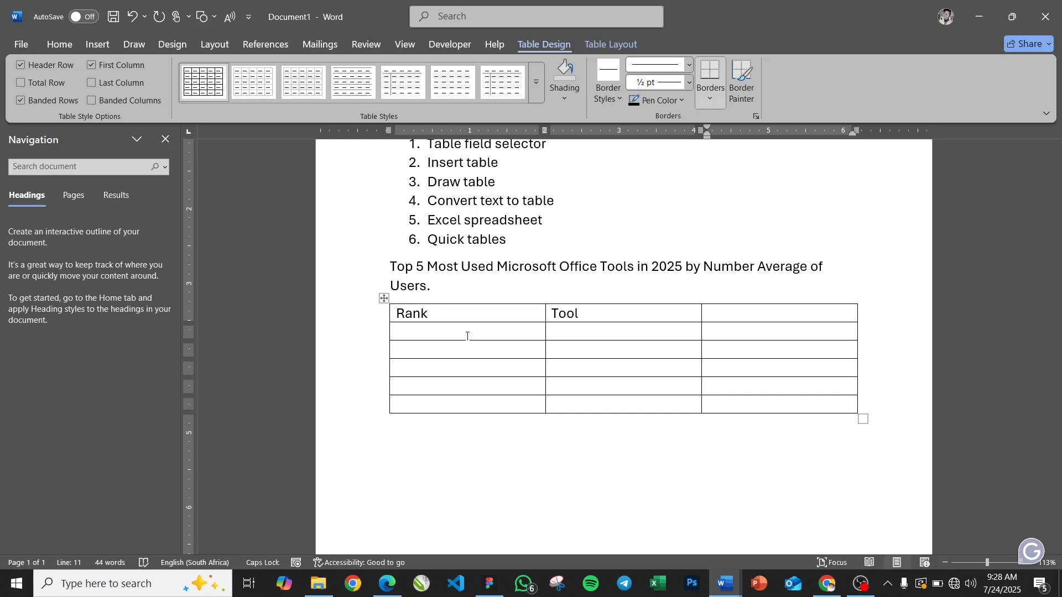
type("N")
key("Caps_Lock")
type("o of")
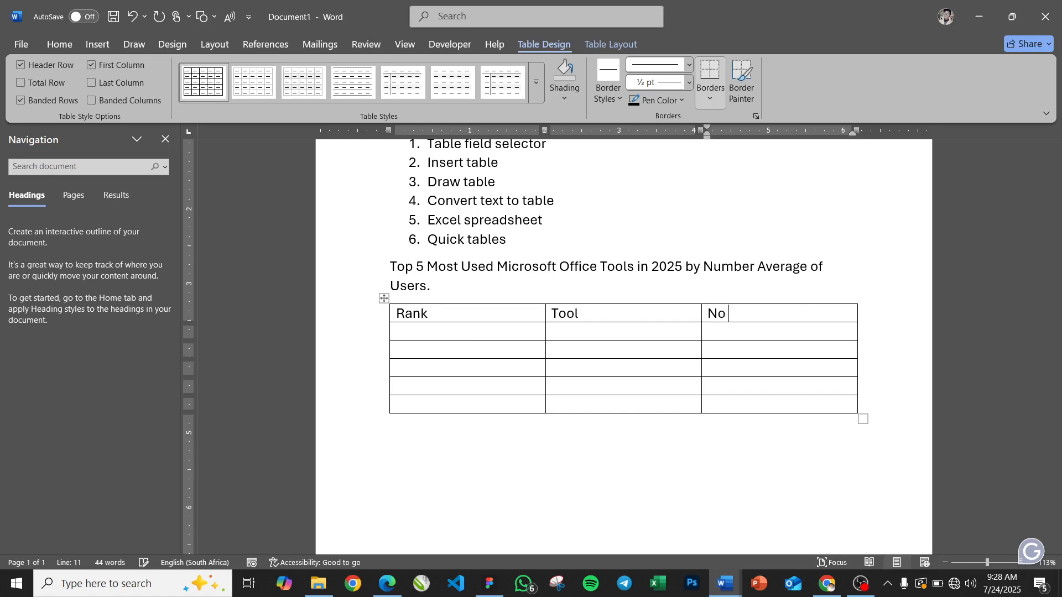
key("Caps_Lock")
type("U")
key("Caps_Lock")
type("sers")
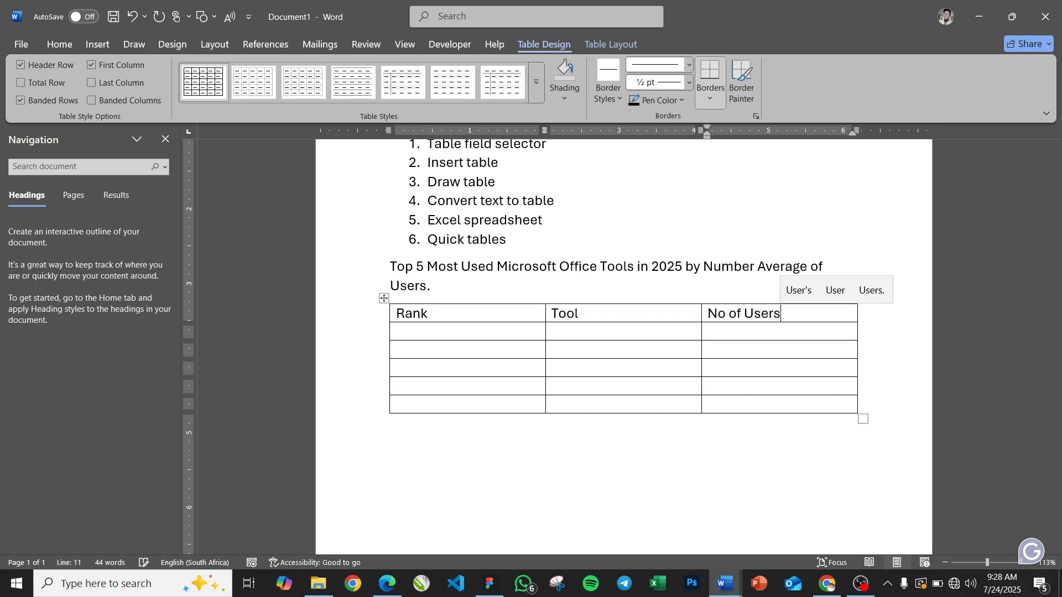
type(" (")
key("Caps_Lock")
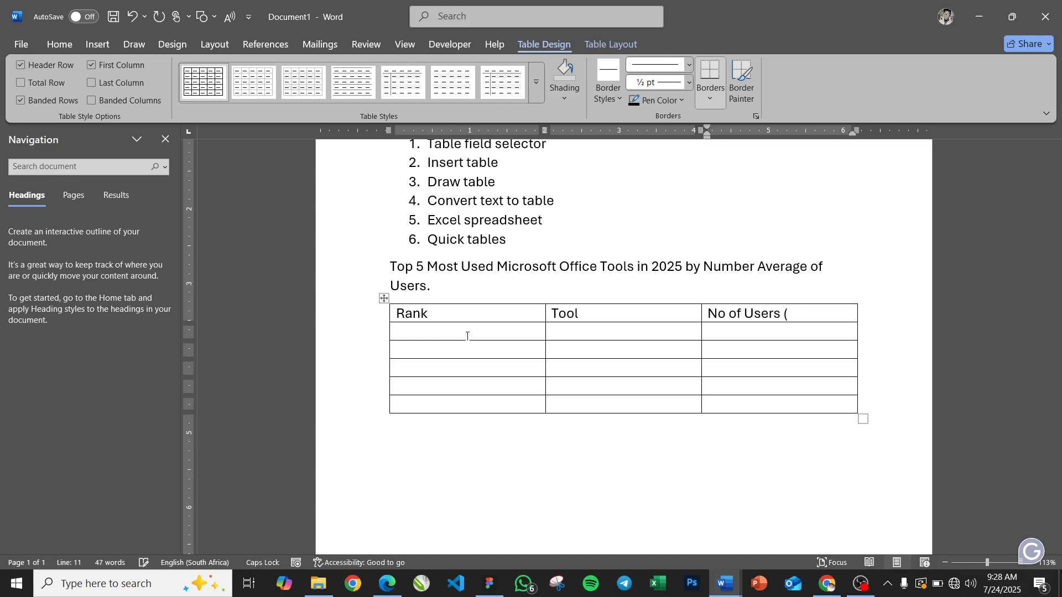
type("M")
key("Caps_Lock")
type("illion")
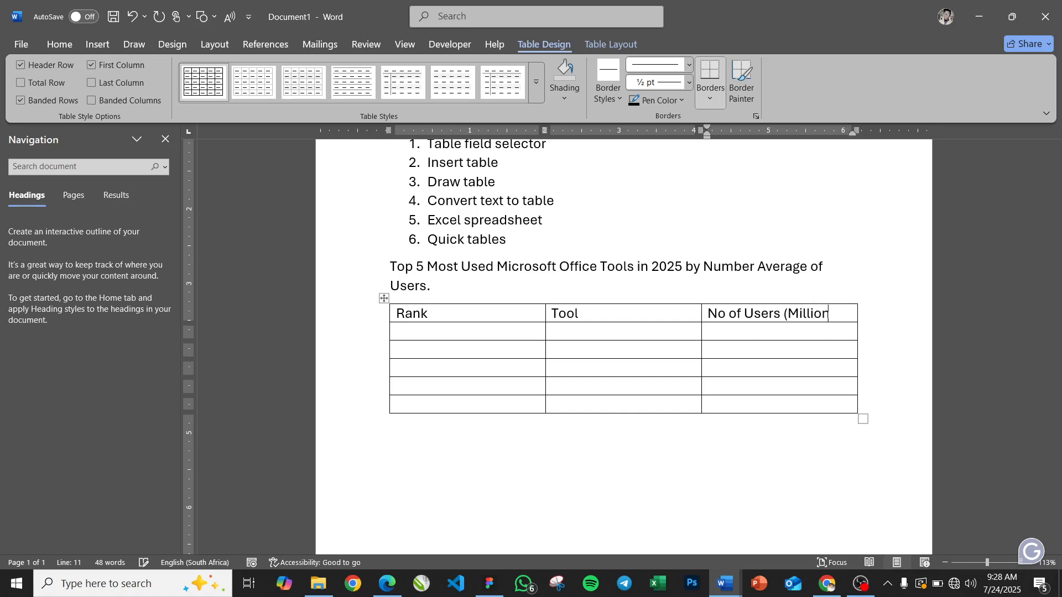
type("as")
key("BackSpace")
key("BackSpace")
type("s)")
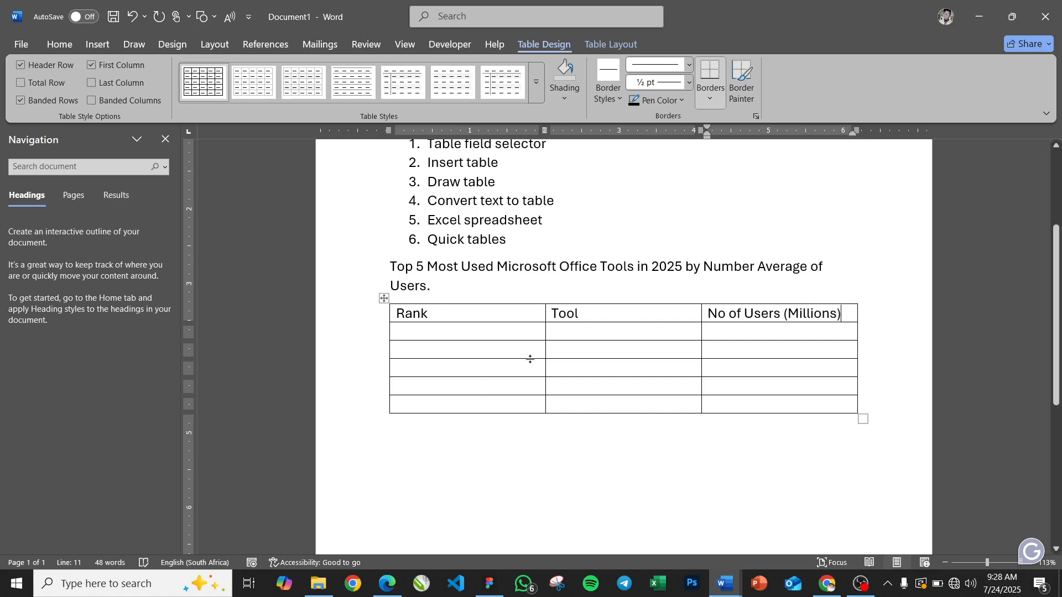
- Narrow the Rank column to fit its heading and slightly widen the "No of Users (Millions)" column by narrowing the Tool column
left_click(483, 330)
left_click(652, 332)
left_click_drag(544, 347, 436, 362)
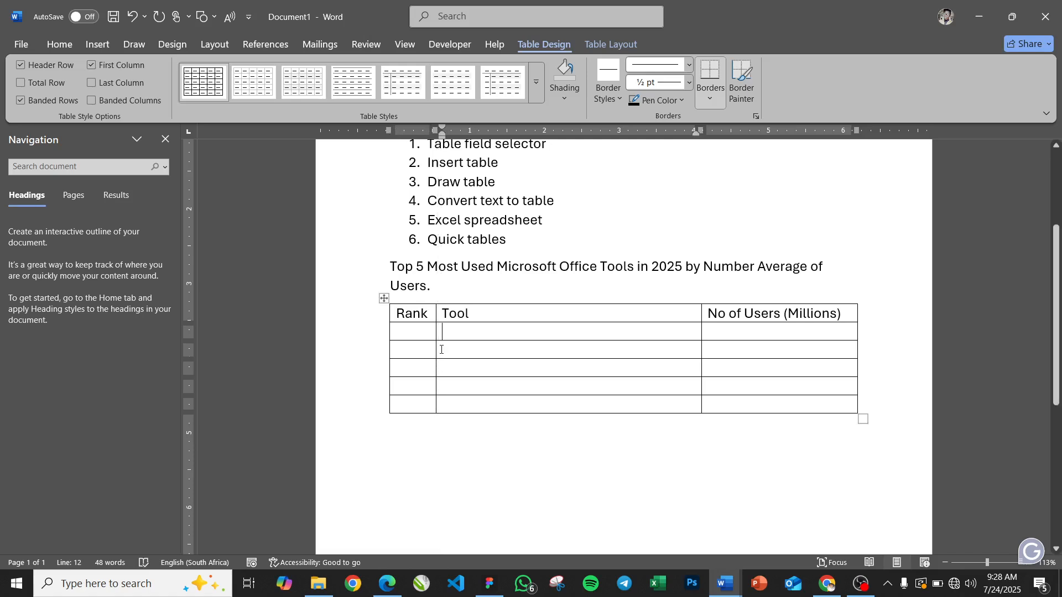
left_click(701, 337)
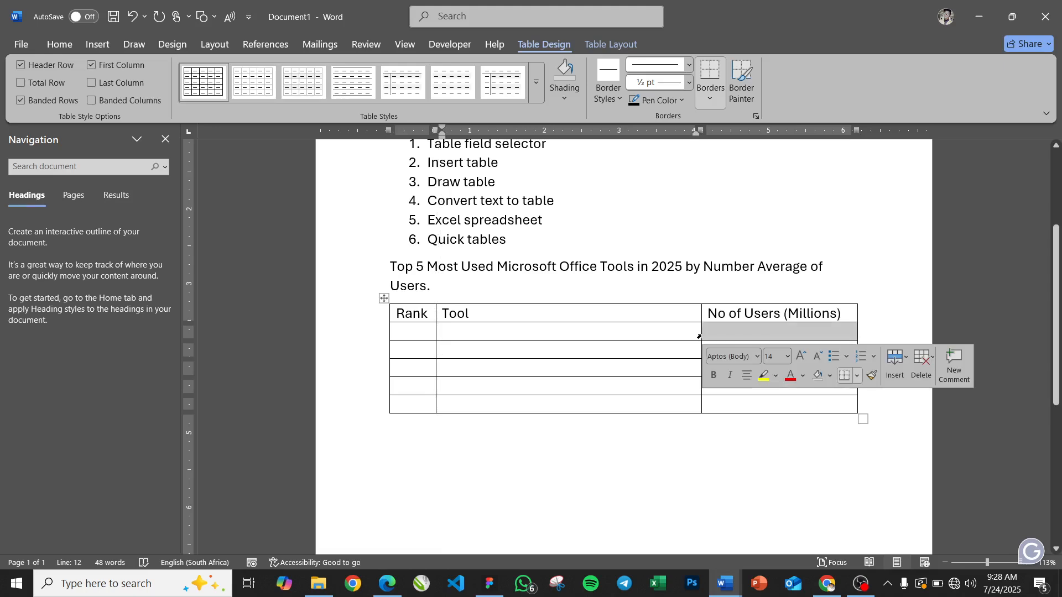
left_click(688, 337)
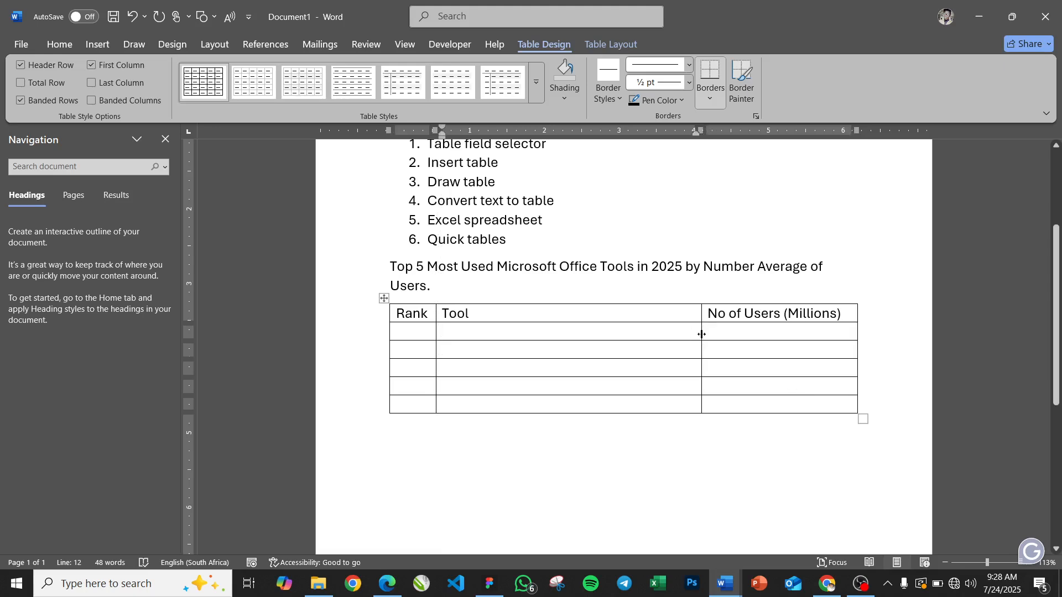
mouse_move(700, 335)
left_mouse_down()
mouse_move(664, 336)
mouse_move(685, 341)
left_mouse_up()
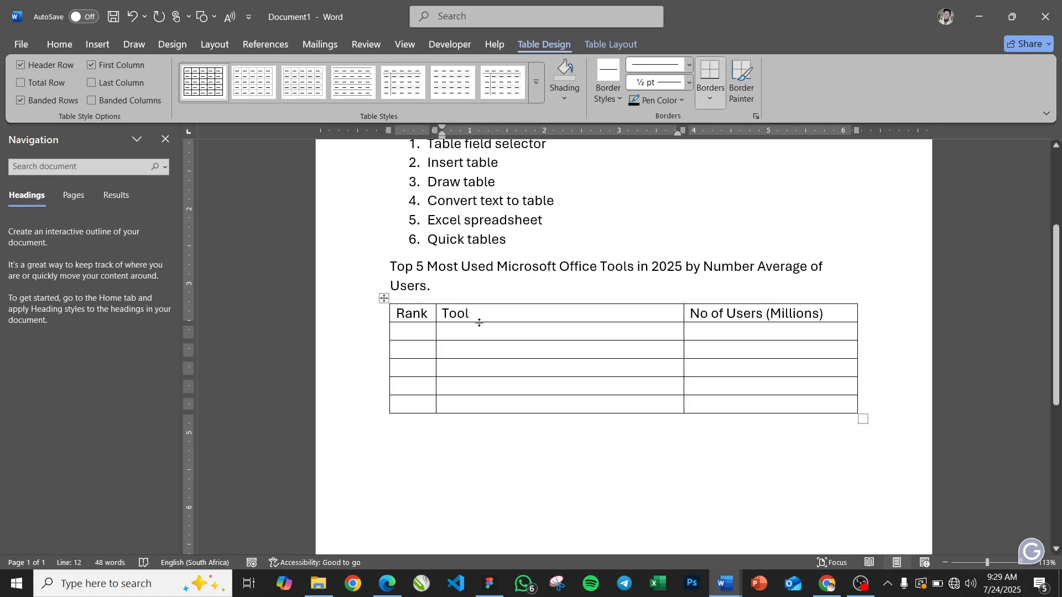
- Try making the header row and the first blank row taller individually, undoing each height change
left_click_drag(476, 321, 480, 359)
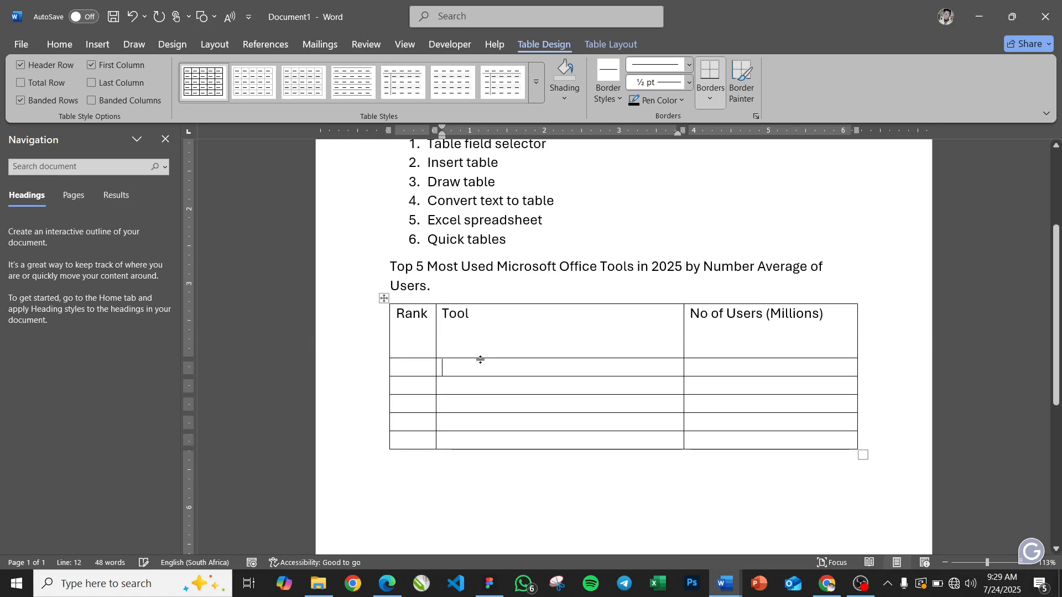
key("ctrl+z")
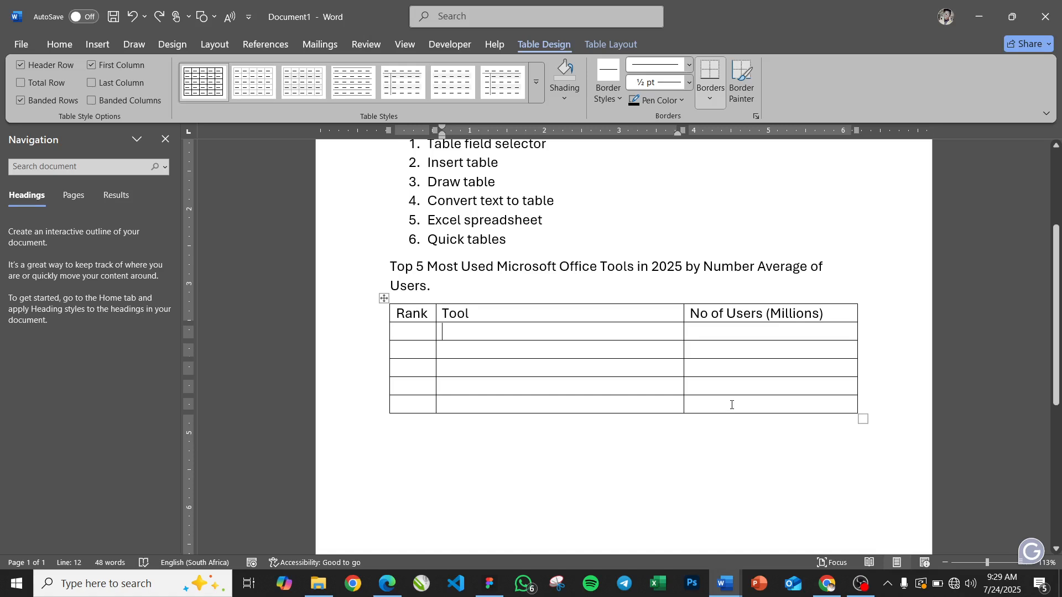
left_click_drag(508, 341, 510, 368)
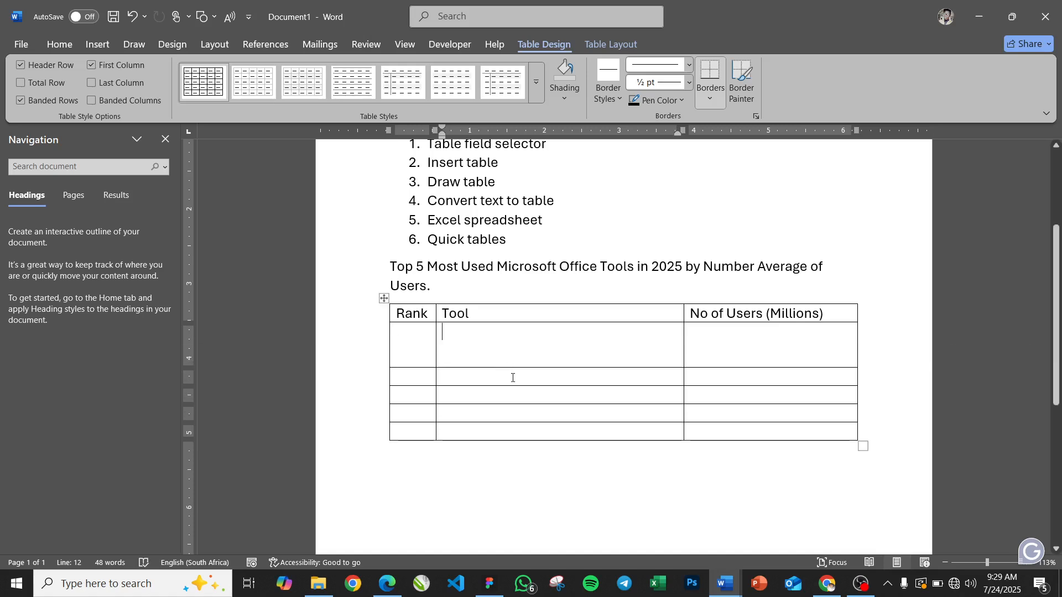
key("ctrl+z")
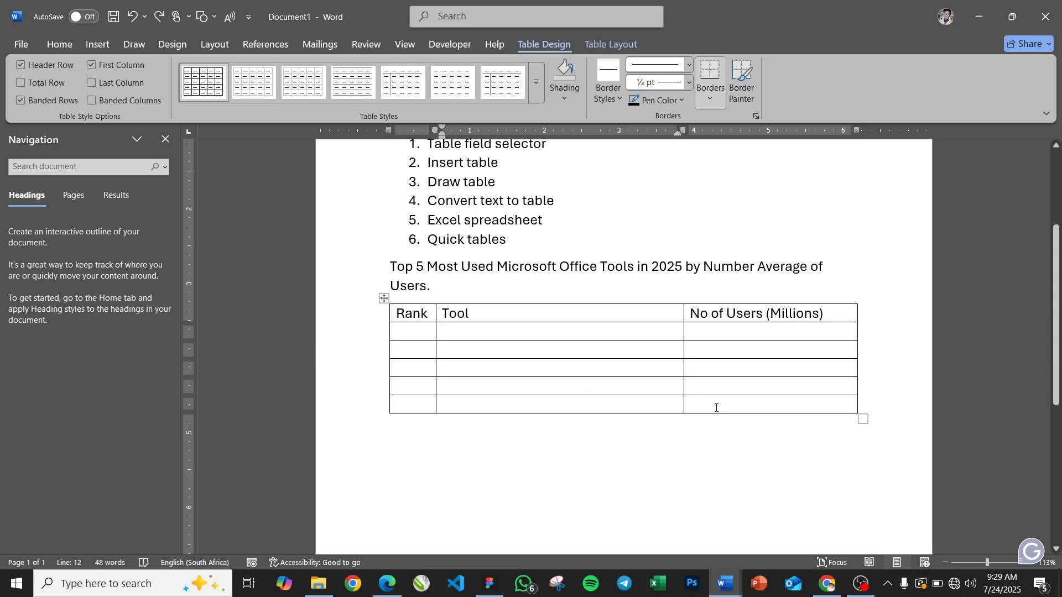
- Try a line spacing of 2.0 on the five blank rows below the header and undo it
left_click(717, 406)
left_click_drag(741, 403, 394, 334)
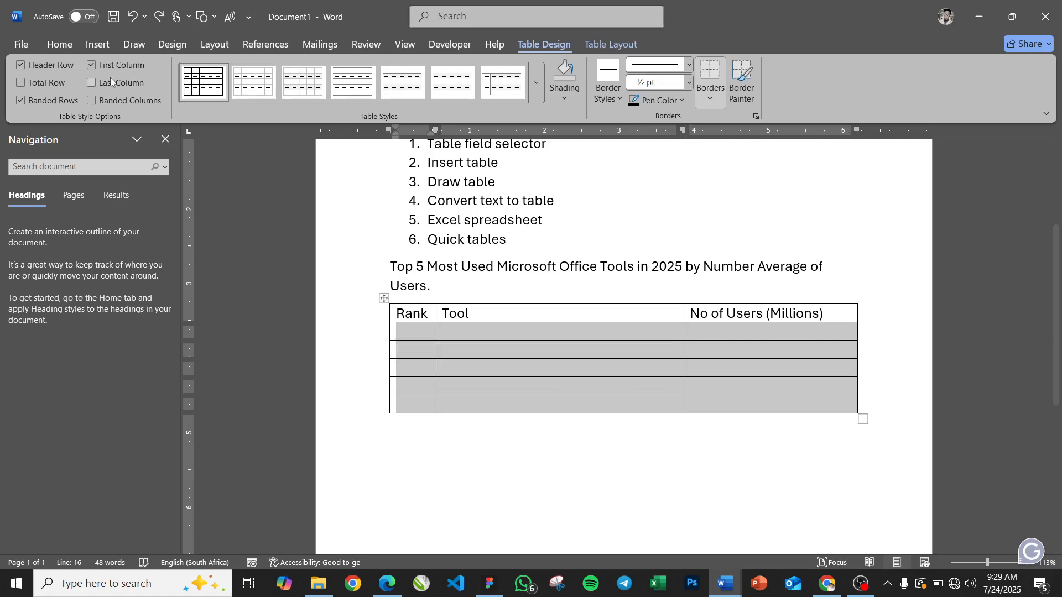
left_click(62, 45)
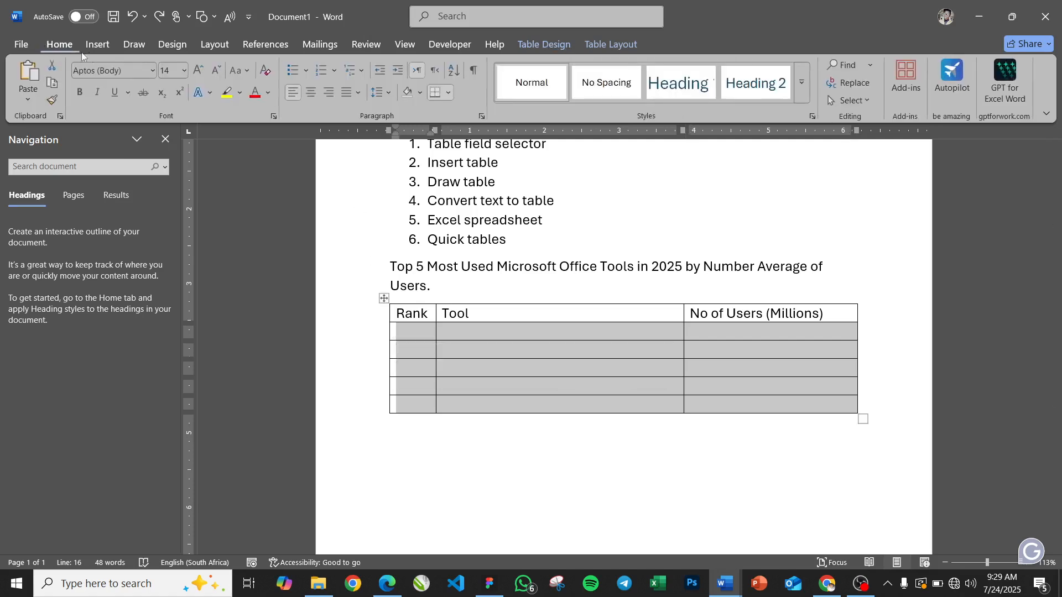
left_click(388, 94)
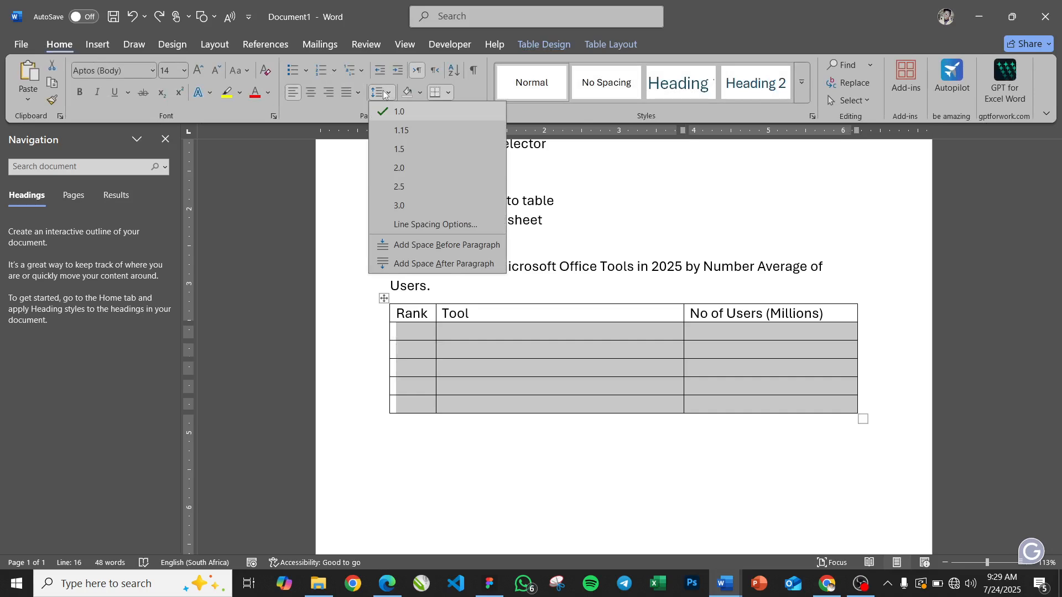
left_click(399, 169)
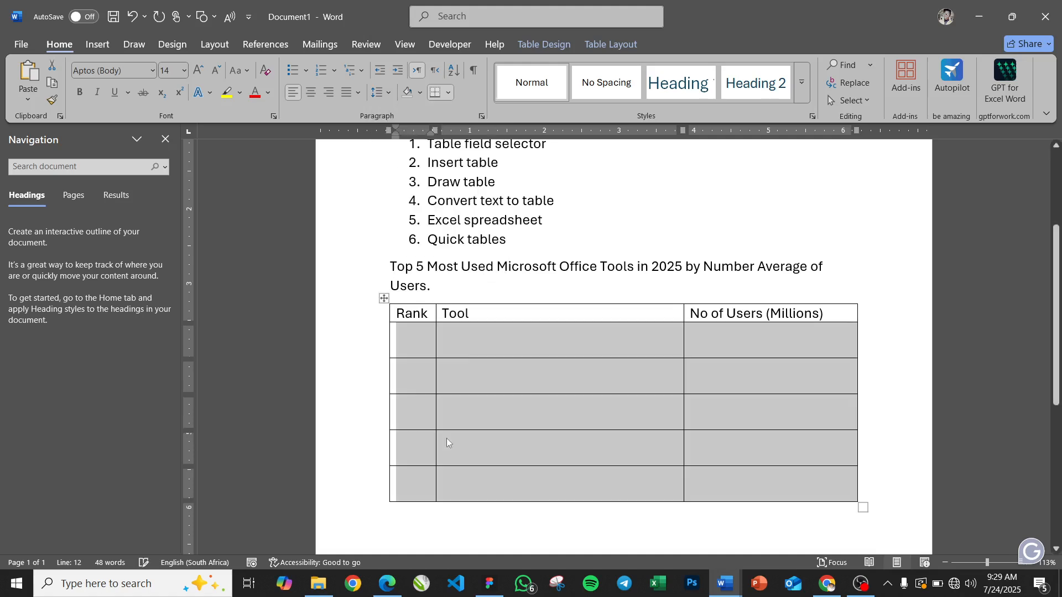
left_click(475, 379)
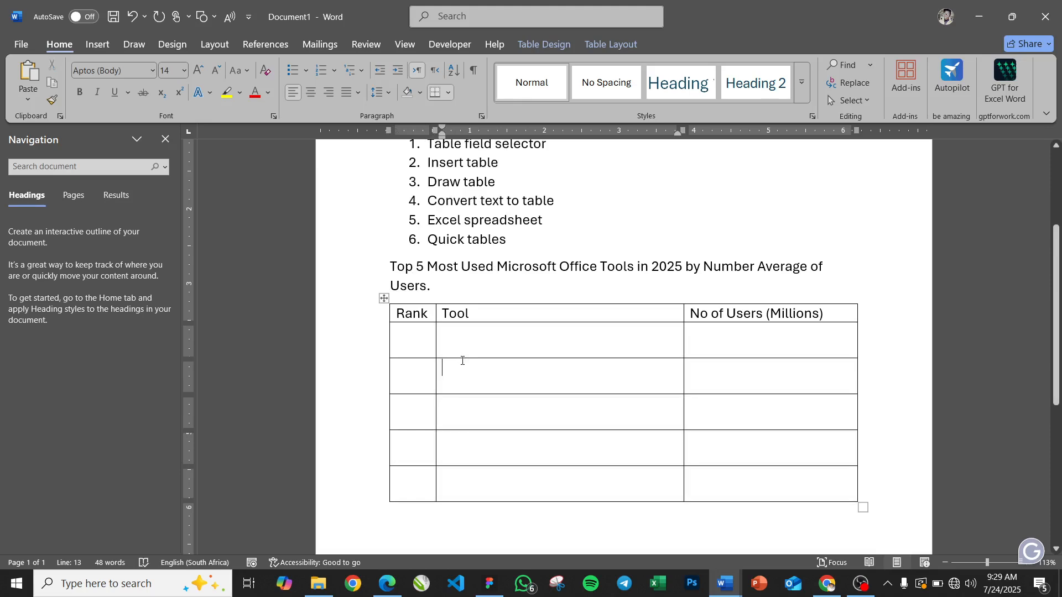
key("ctrl+z")
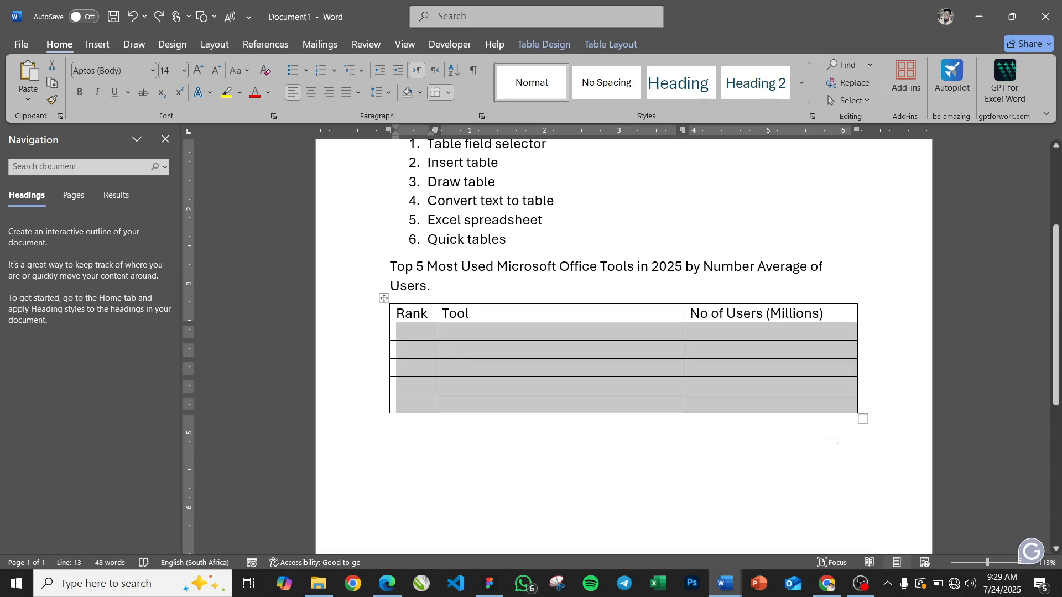
- Stretch the whole table downward so that all six rows become evenly taller
left_click_drag(861, 421, 857, 499)
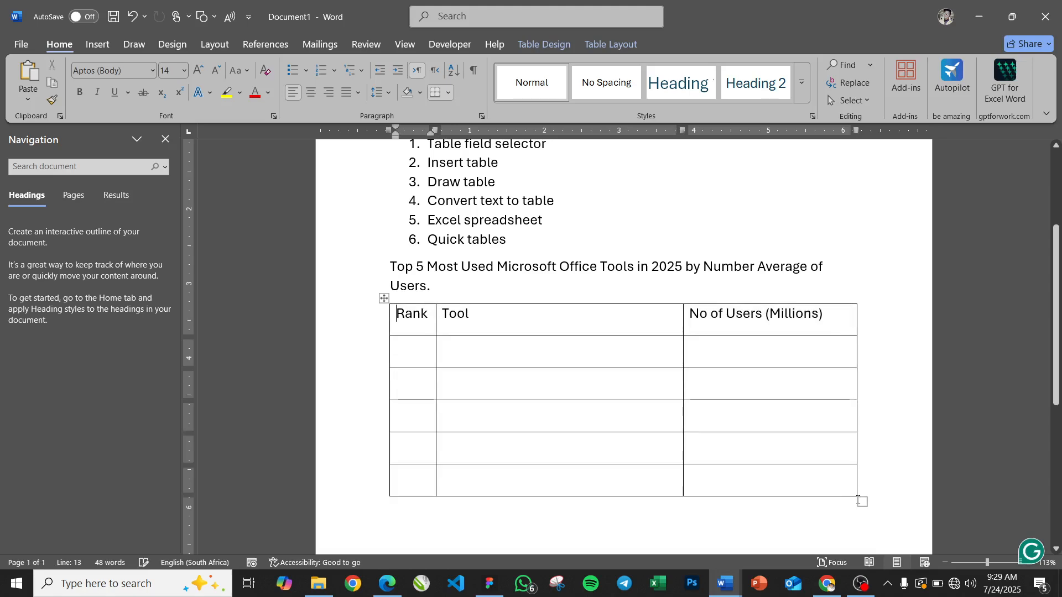
left_click(506, 383)
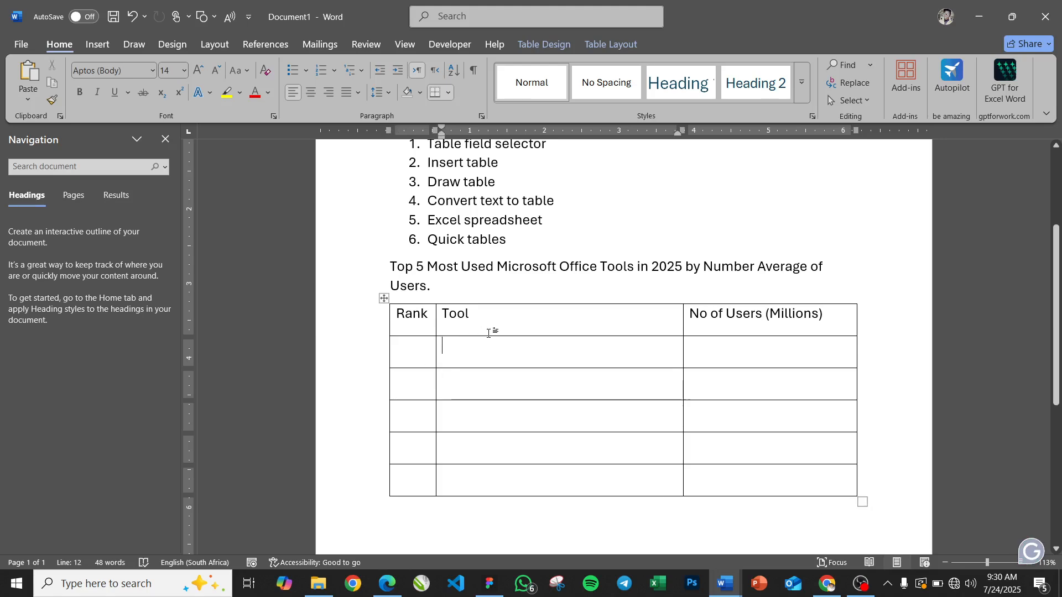
- Number the five rows below the header 1 to 5 in the Rank column
left_click(405, 357)
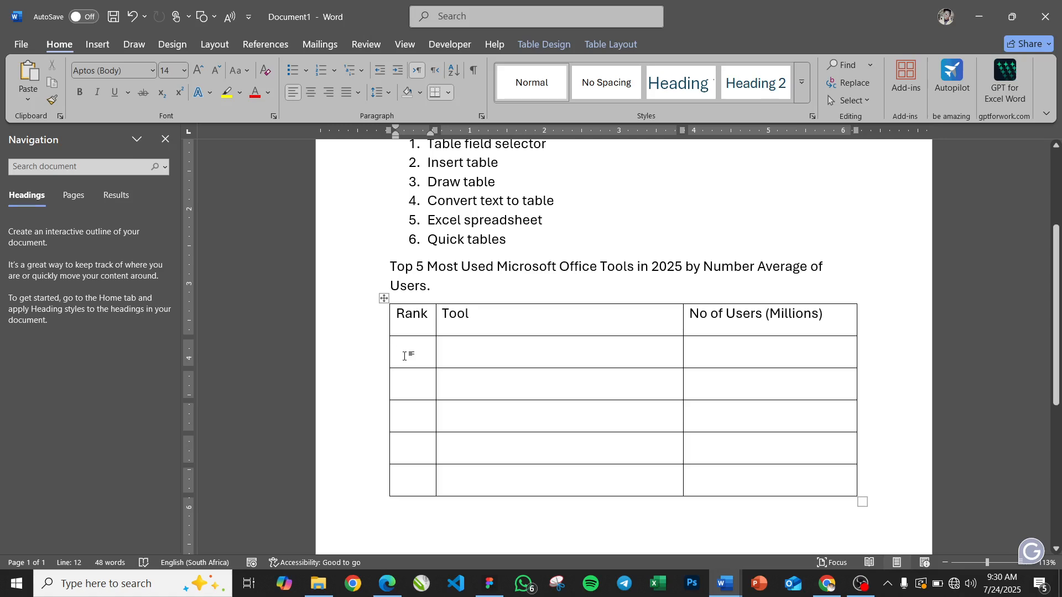
type("1")
key("Down")
type("2")
key("Down")
type("3")
key("Down")
key("4")
key("Down")
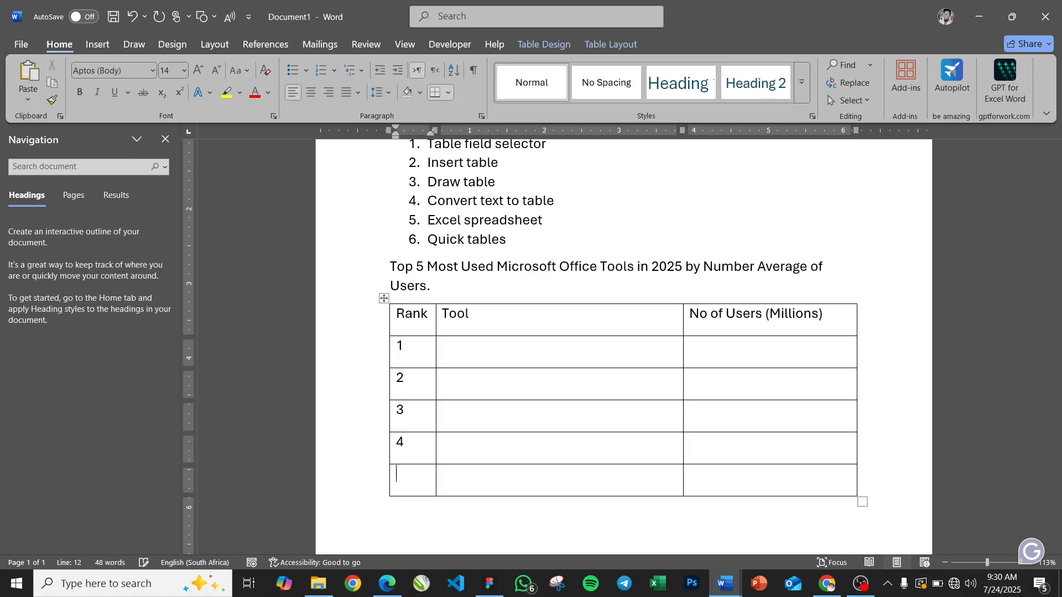
type("5")
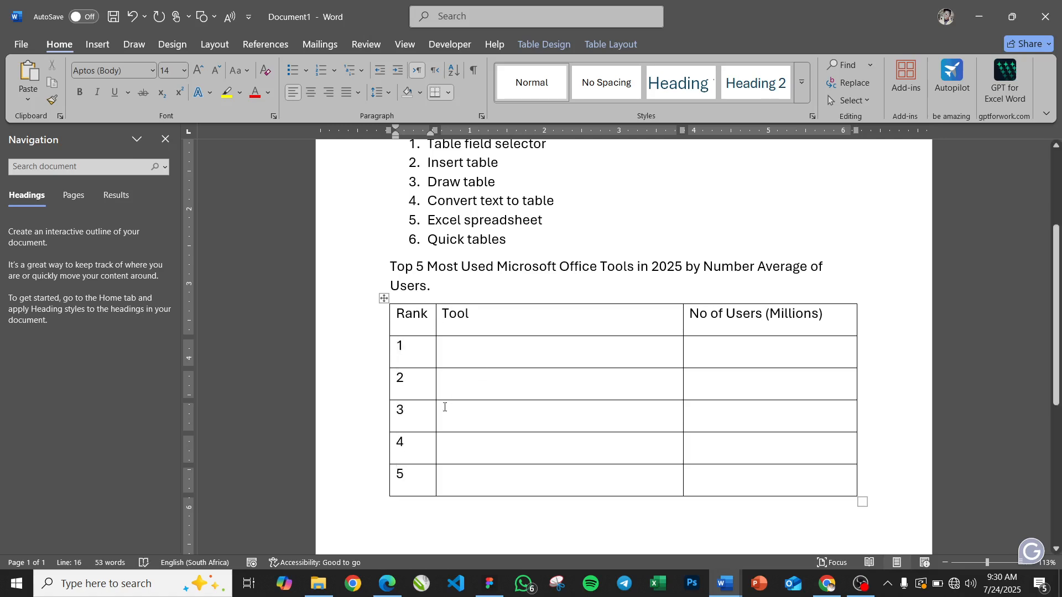
- Center the numbers 1 to 5 horizontally in the Rank column, trying right and left alignment first
left_click_drag(424, 478, 397, 358)
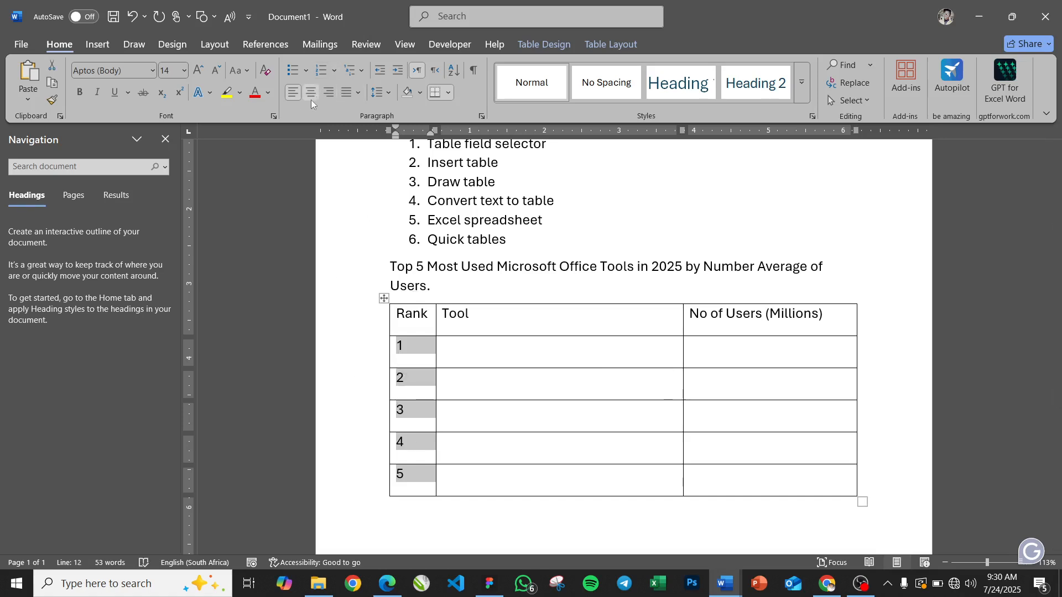
left_click(329, 93)
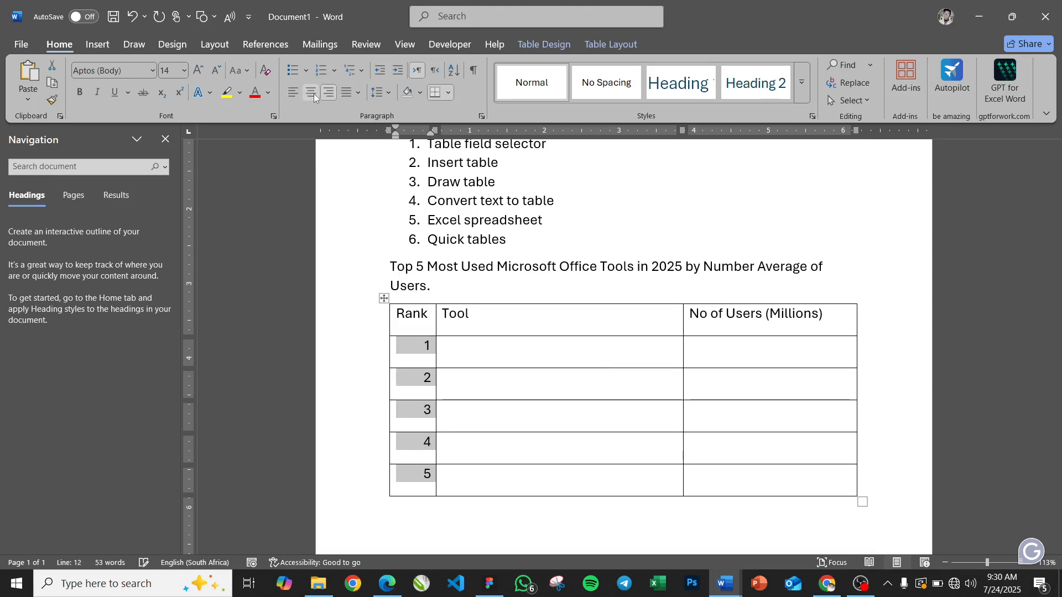
left_click(311, 94)
left_click(292, 93)
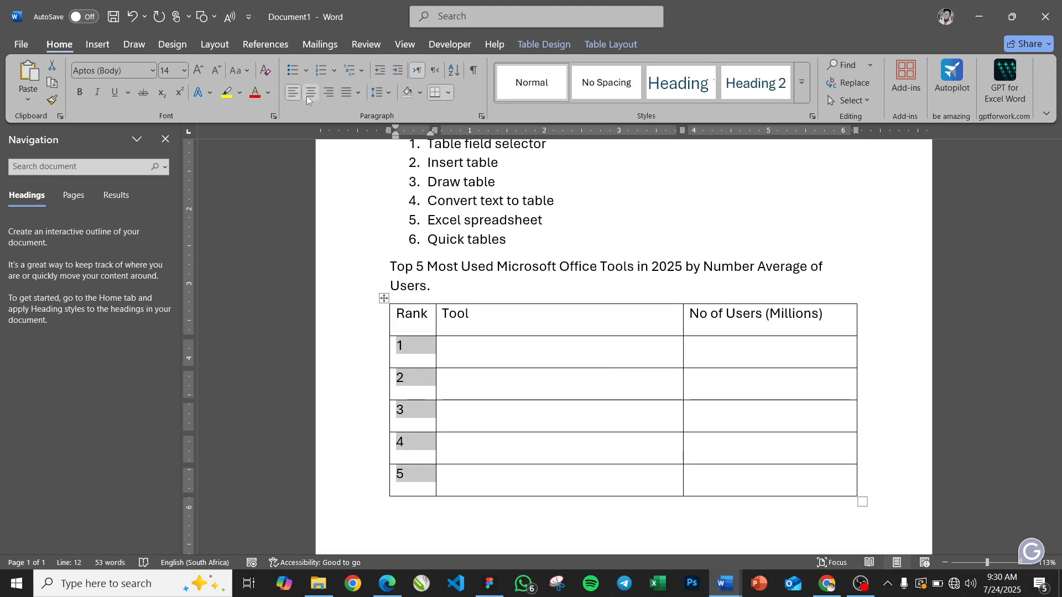
left_click(310, 97)
left_click(329, 97)
left_click(296, 97)
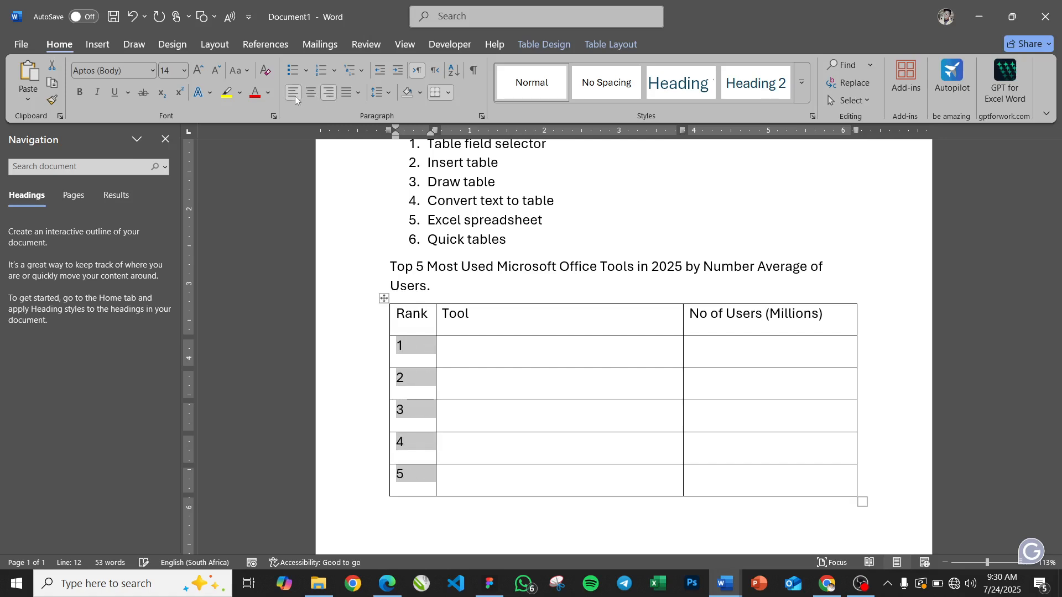
left_click(311, 93)
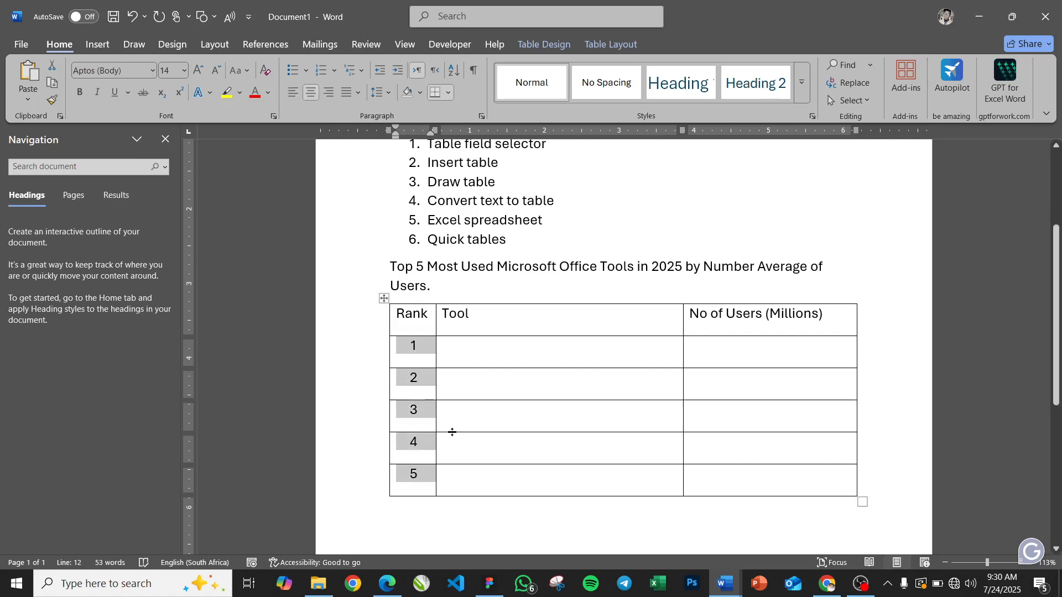
left_click(520, 420)
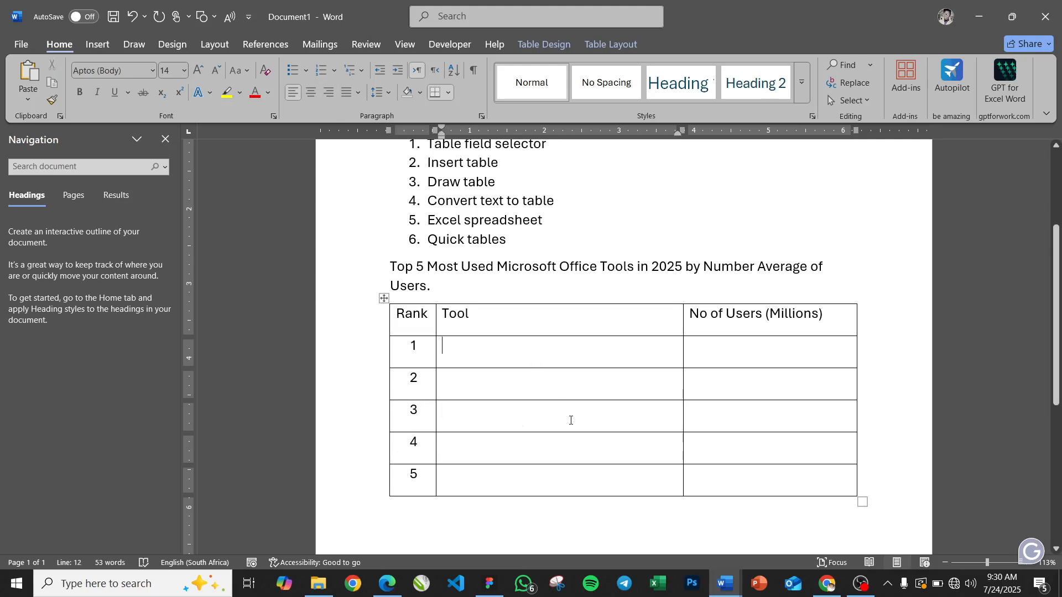
- Try adding three blank rows one by one below the rank 5 row and undo the additions
scroll(570, 420, "down", 4)
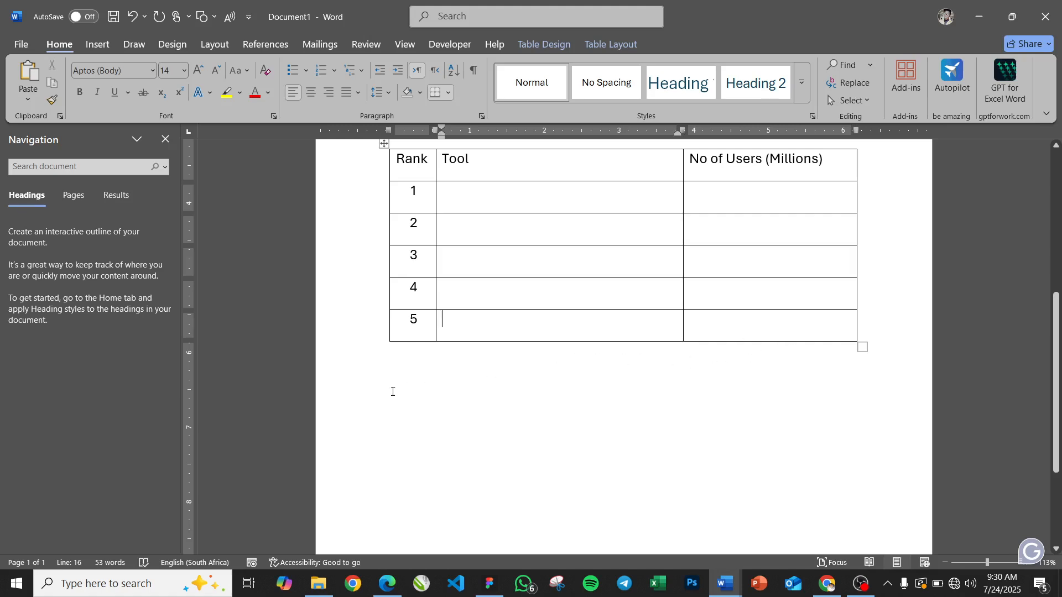
mouse_move(385, 346)
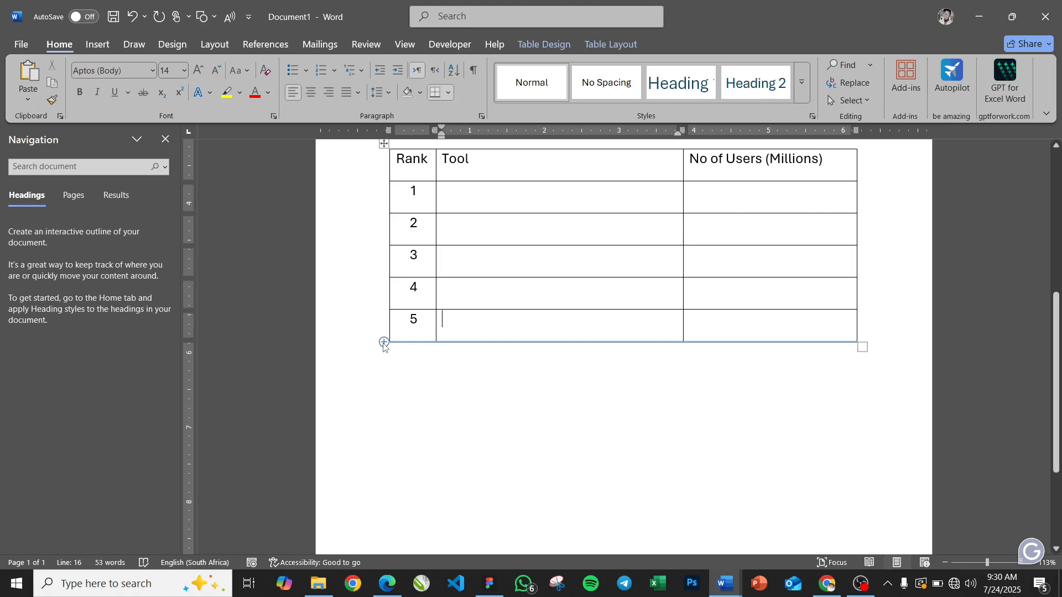
left_click(383, 344)
left_click(497, 362)
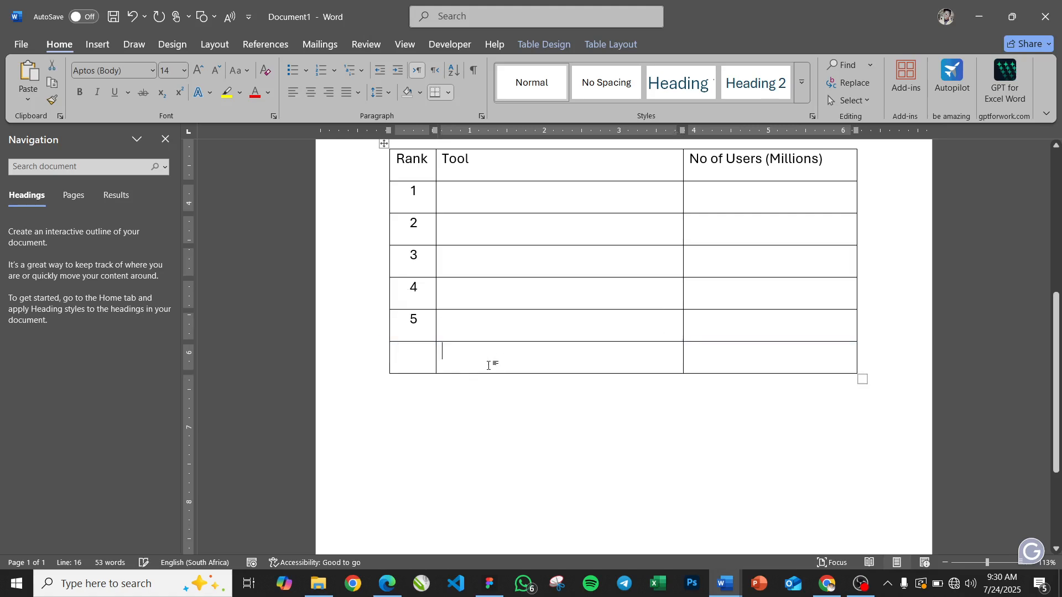
left_click(384, 376)
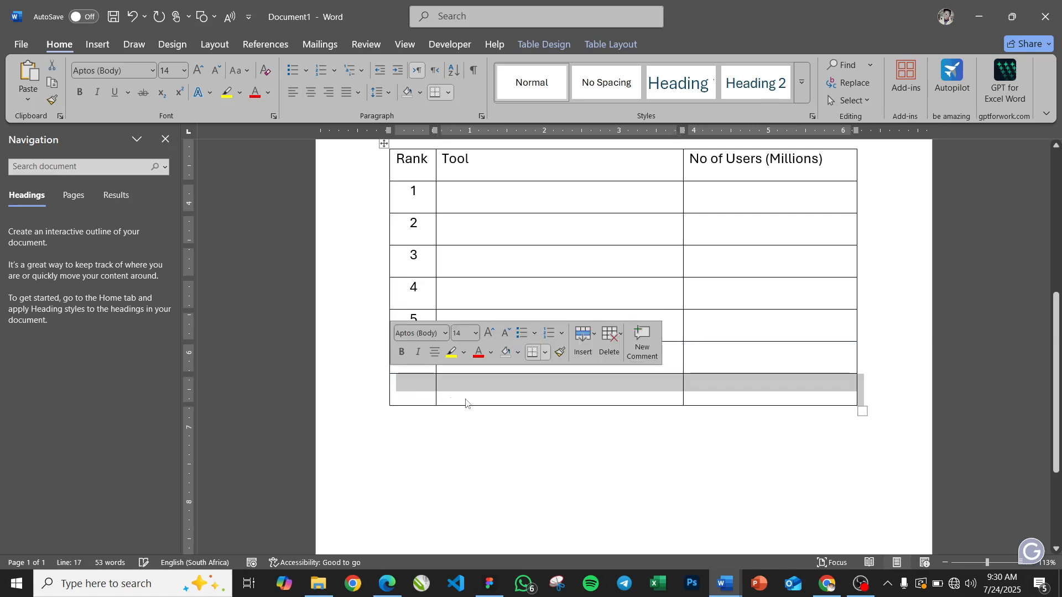
left_click(385, 408)
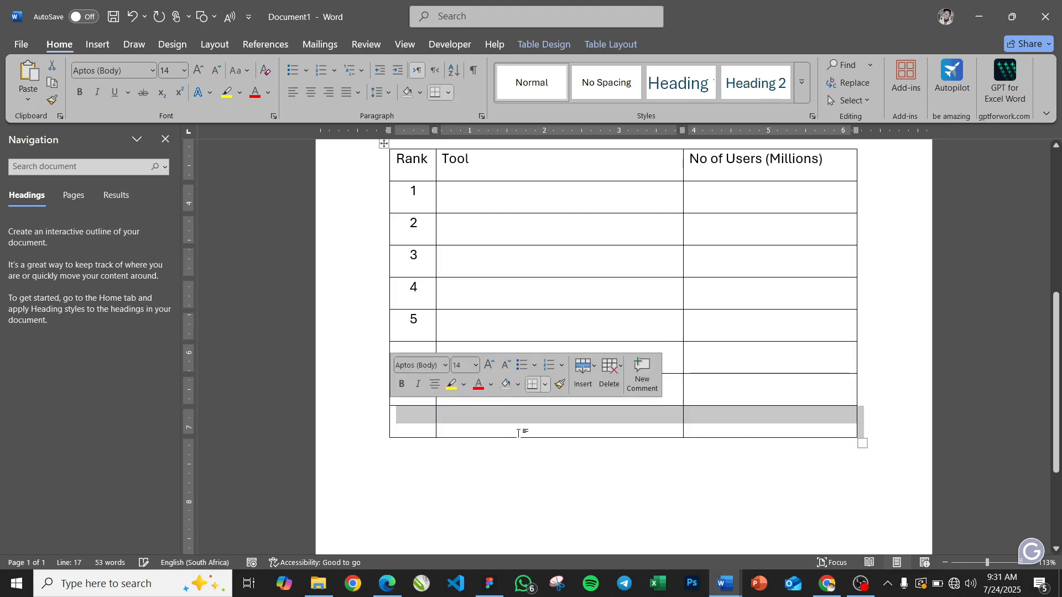
left_click(521, 424)
key("ctrl+z")
key("ctrl+z")
key("ctrl+z")
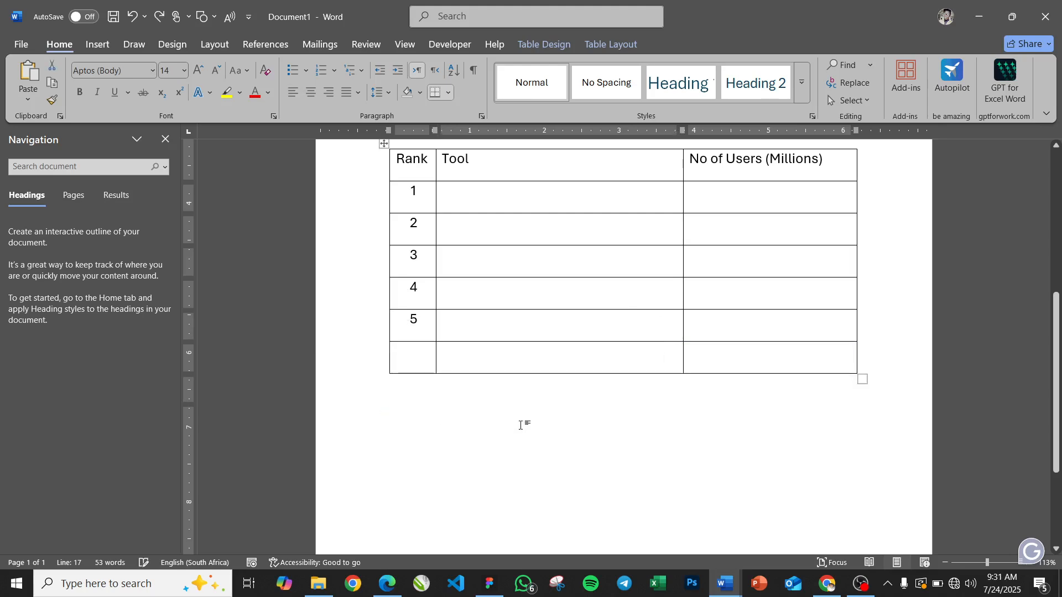
- Try inserting a blank column between the Tool and "No of Users (Millions)" columns and undo it
scroll(521, 425, "up", 2)
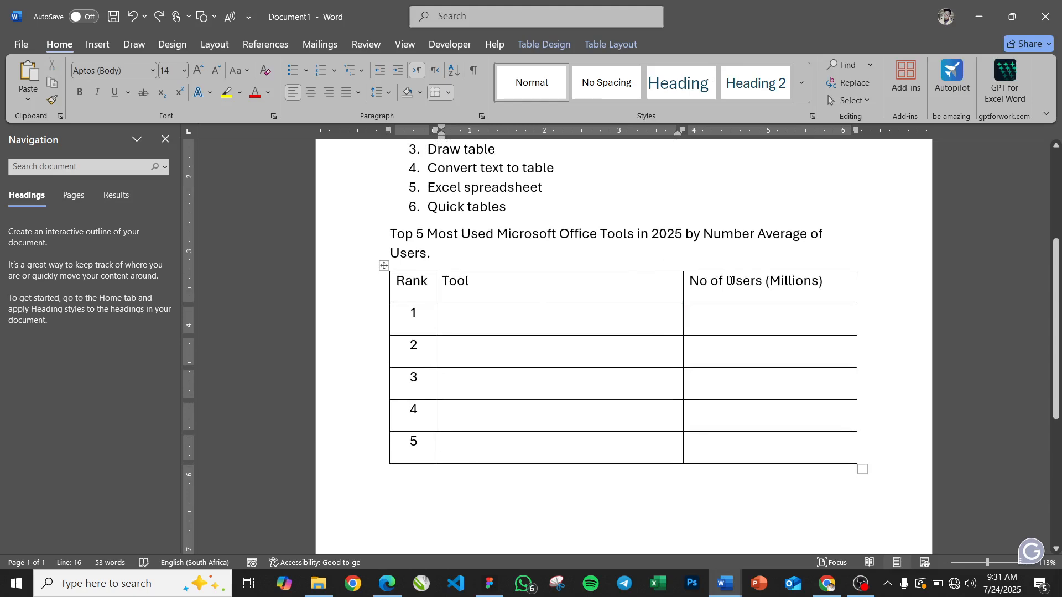
mouse_move(682, 263)
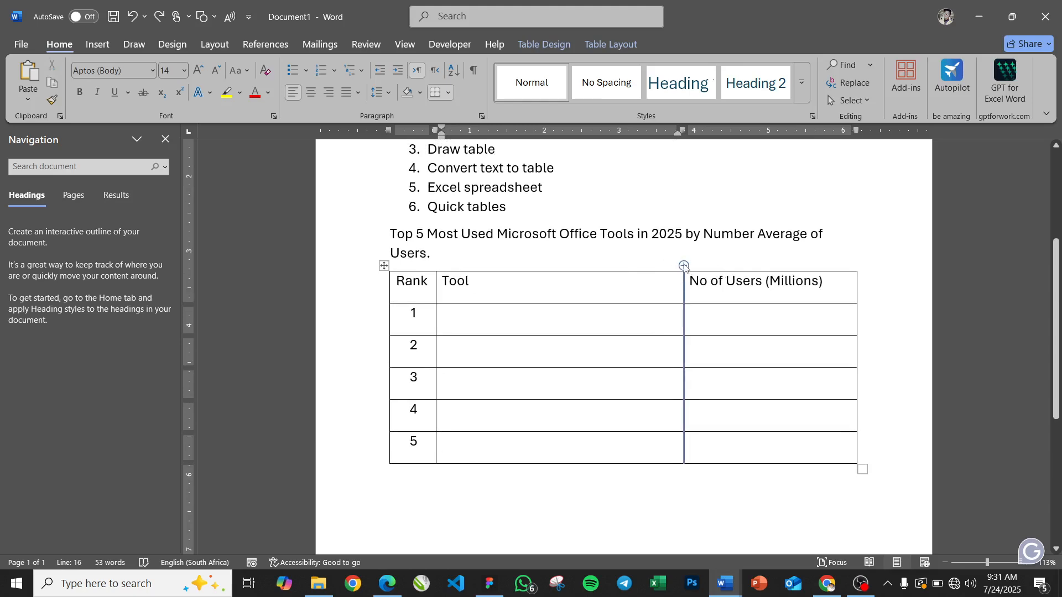
left_click(684, 265)
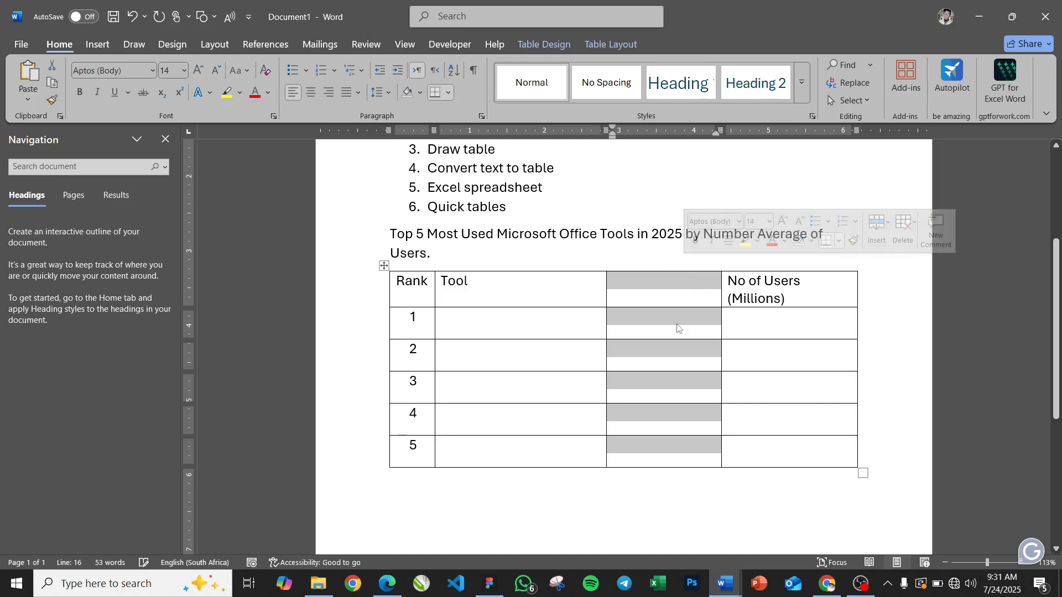
key("ctrl+z")
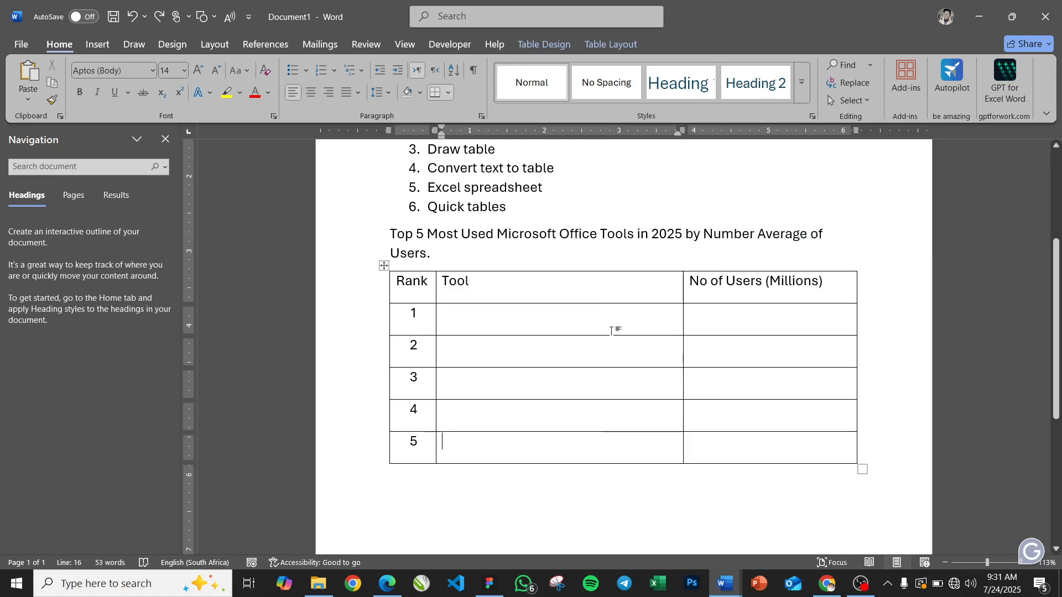
left_click(486, 325)
left_click(482, 362)
scroll(517, 289, "up", 2)
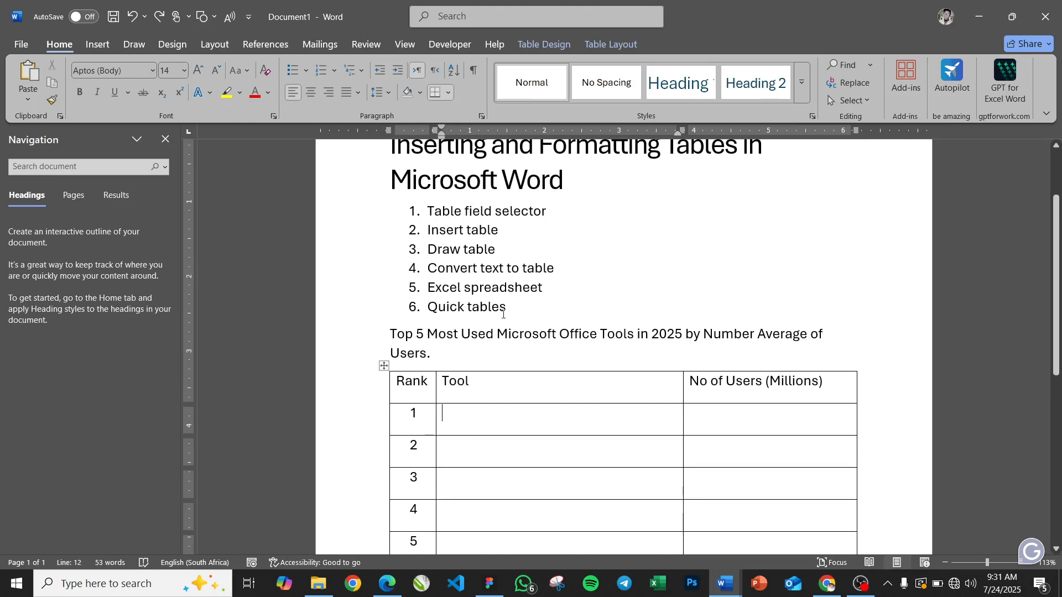
scroll(553, 463, "down", 2)
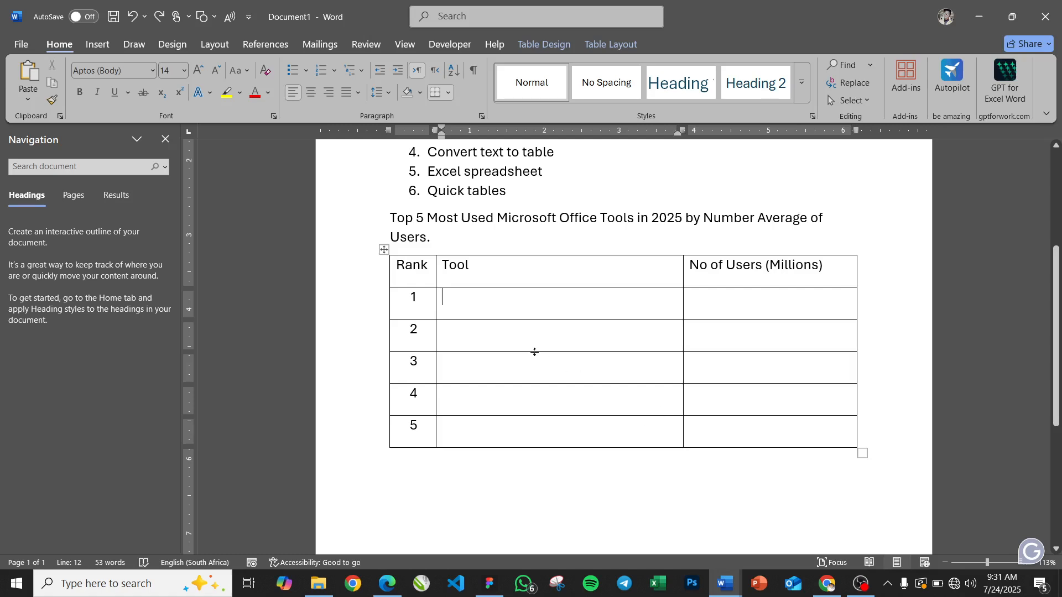
left_click(719, 429)
left_click(505, 306)
left_click(732, 438)
left_click(564, 340)
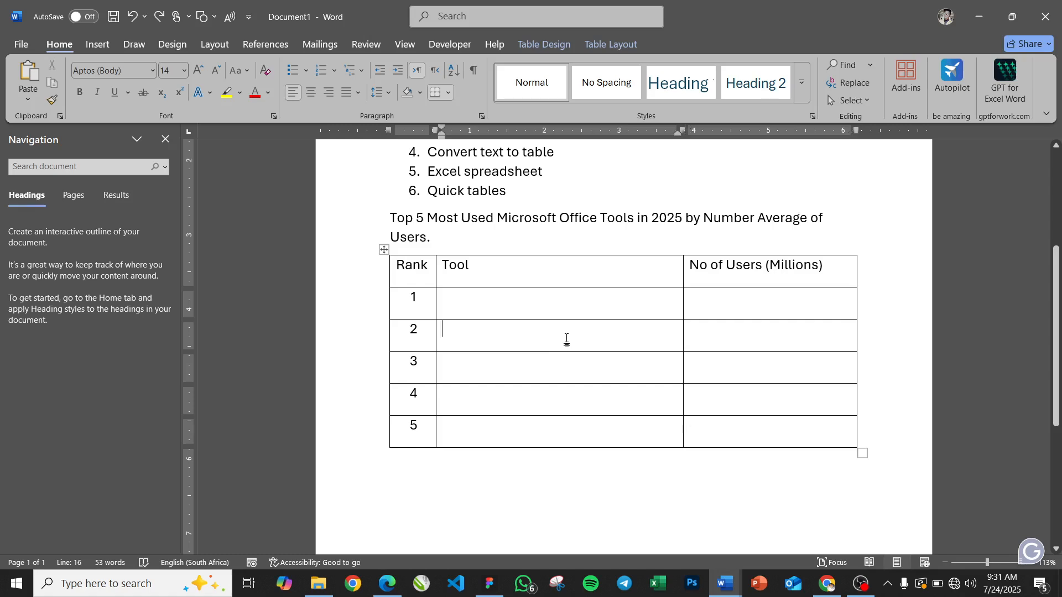
- Apply the dark green grid table style with a solid header row, solid first column and banded rows to the table
left_click(539, 48)
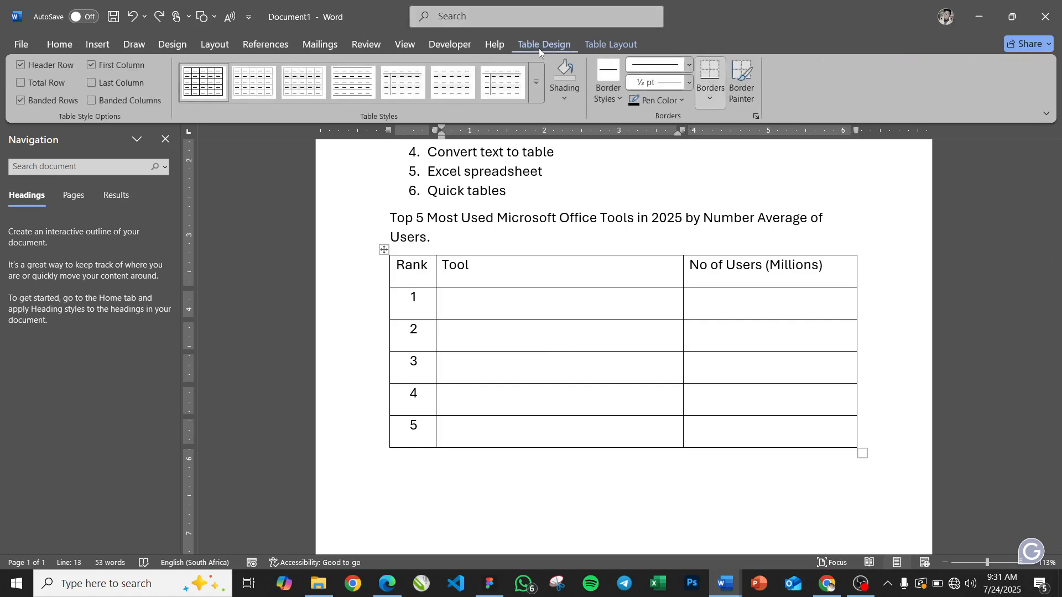
left_click(537, 84)
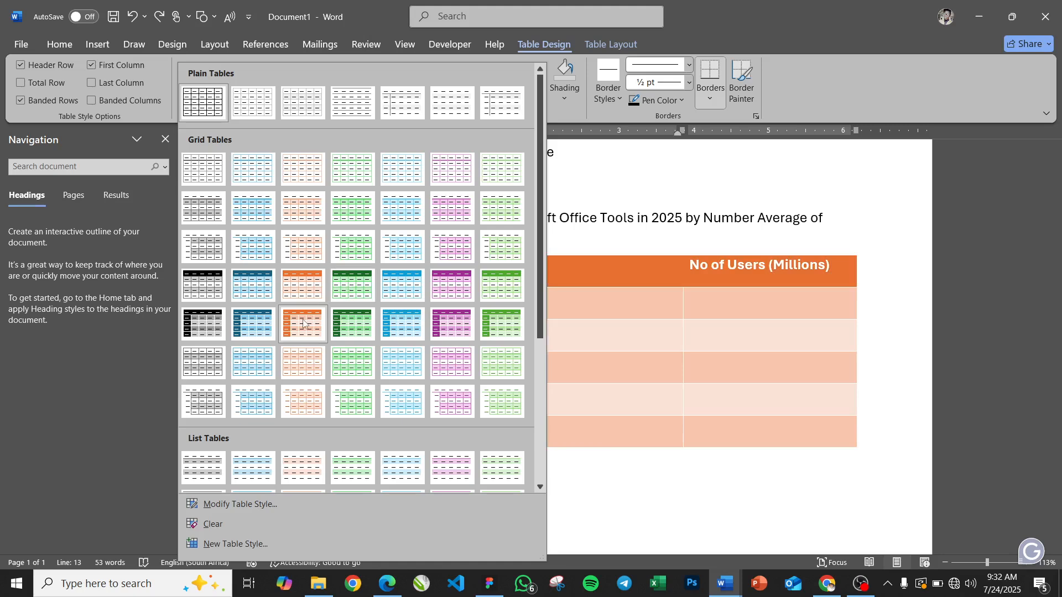
left_click(345, 330)
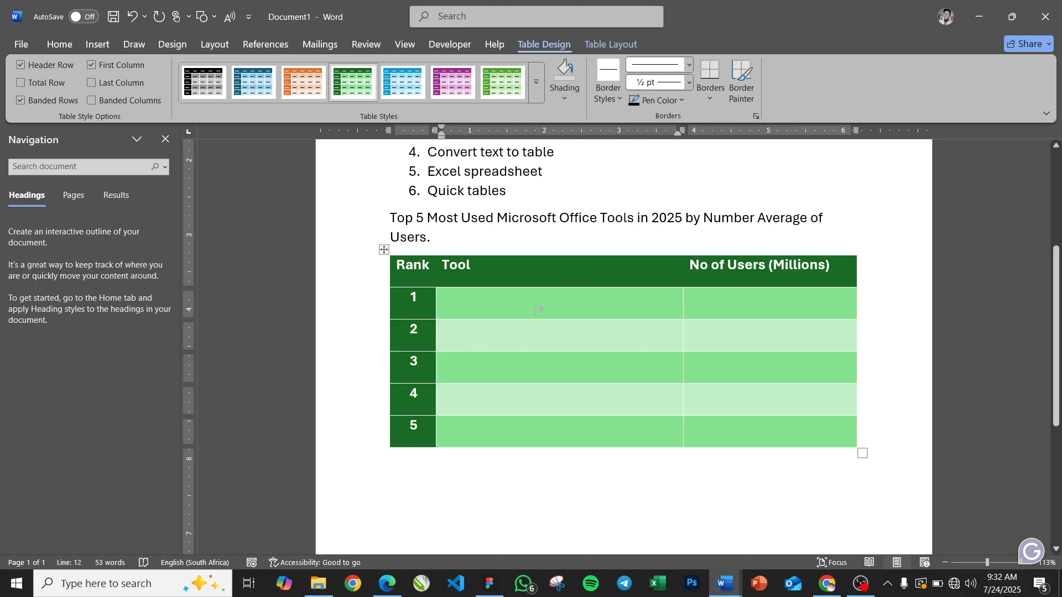
- Fill the Tool column for ranks 1 to 3 with Word, Excel and PowerPoint
key("Caps_Lock")
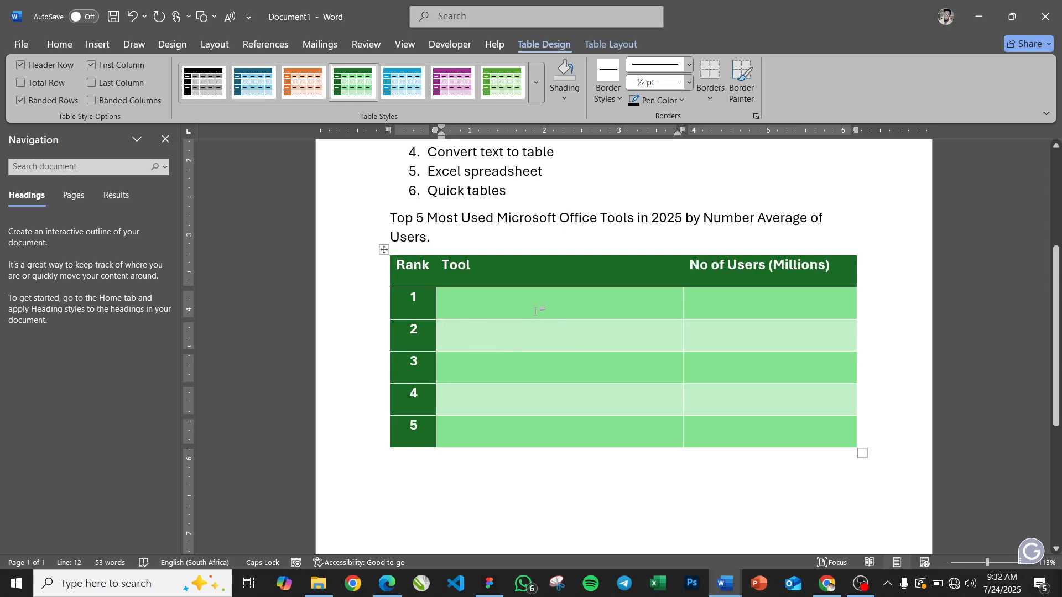
type("W")
key("Caps_Lock")
type("ord")
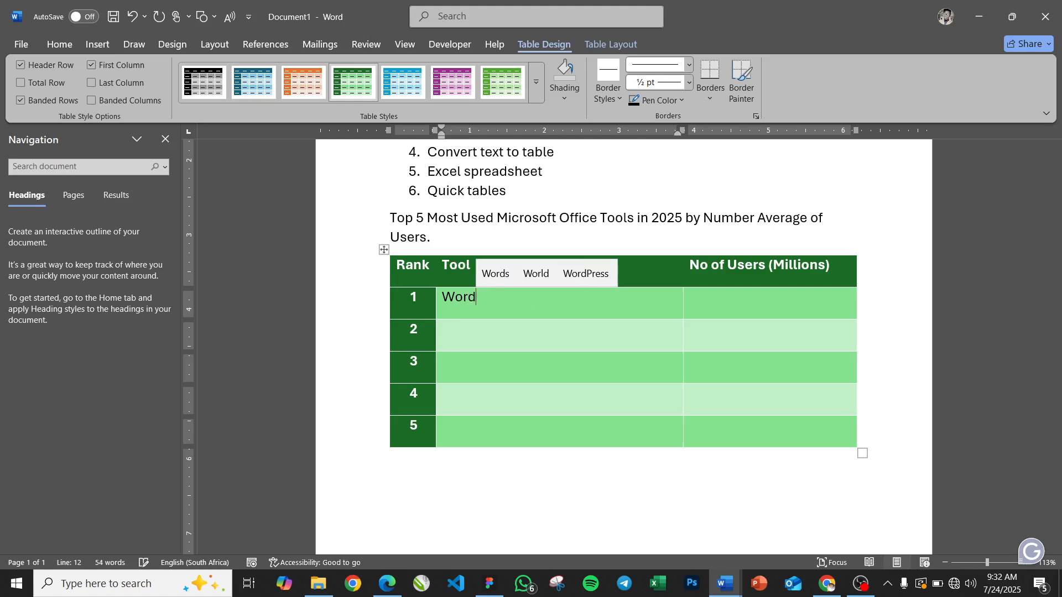
key("Down")
type("Excel")
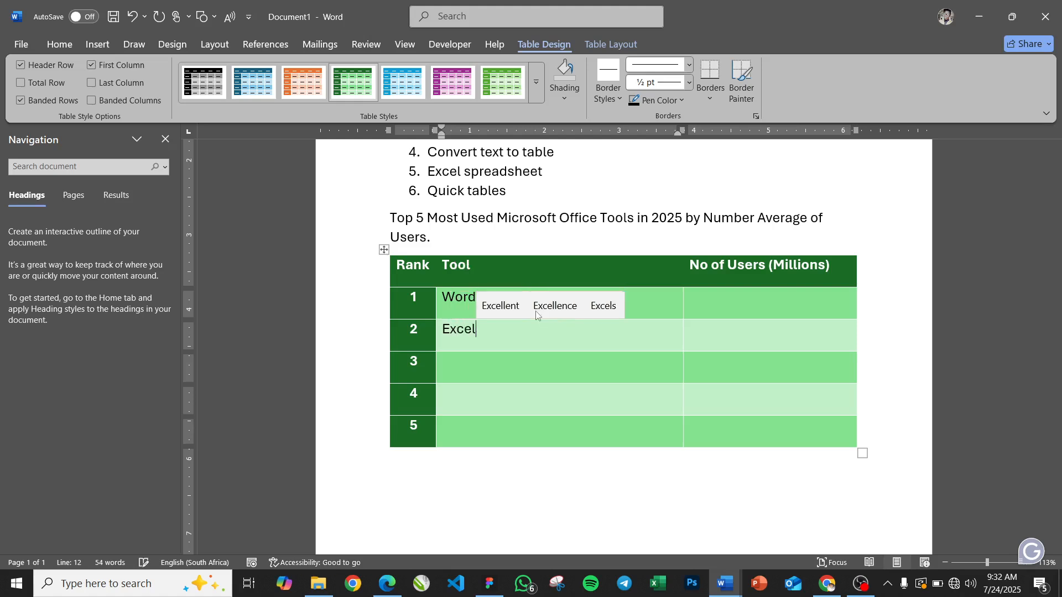
key("Down")
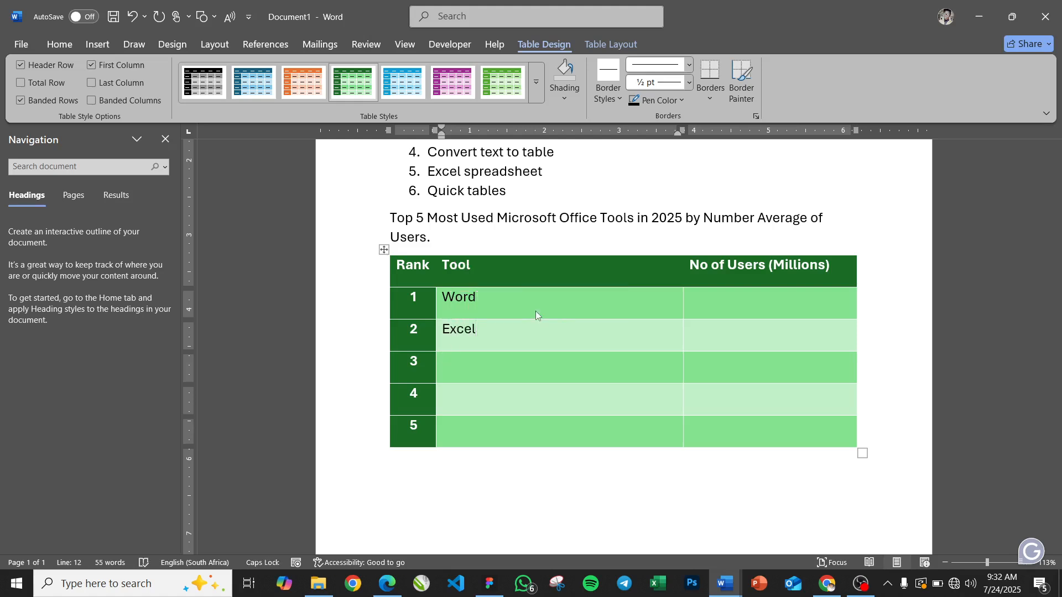
type("PowerPint")
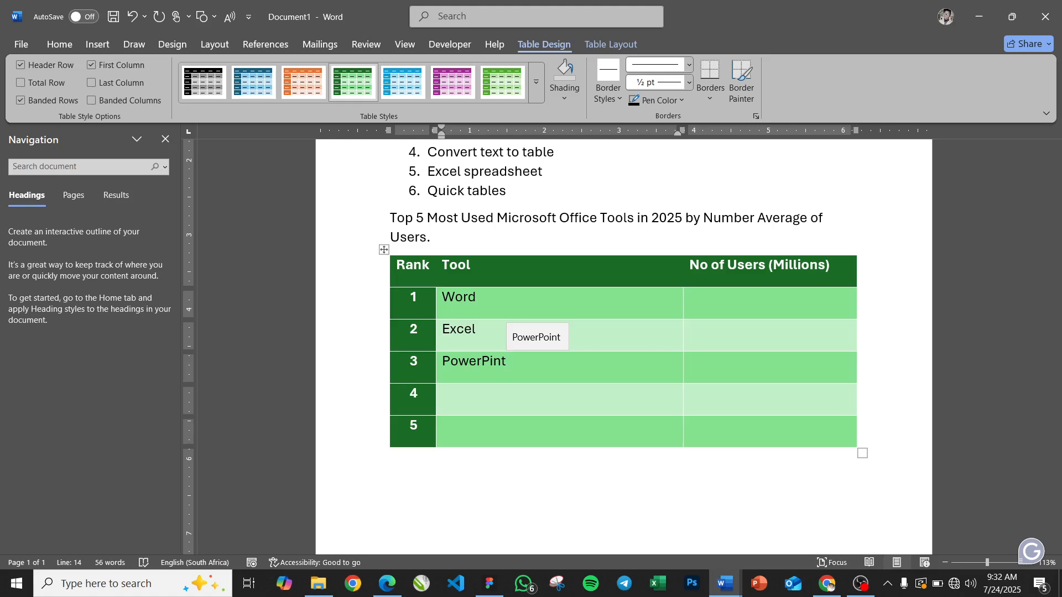
key("BackSpace")
key("BackSpace")
key("BackSpace")
type("oin")
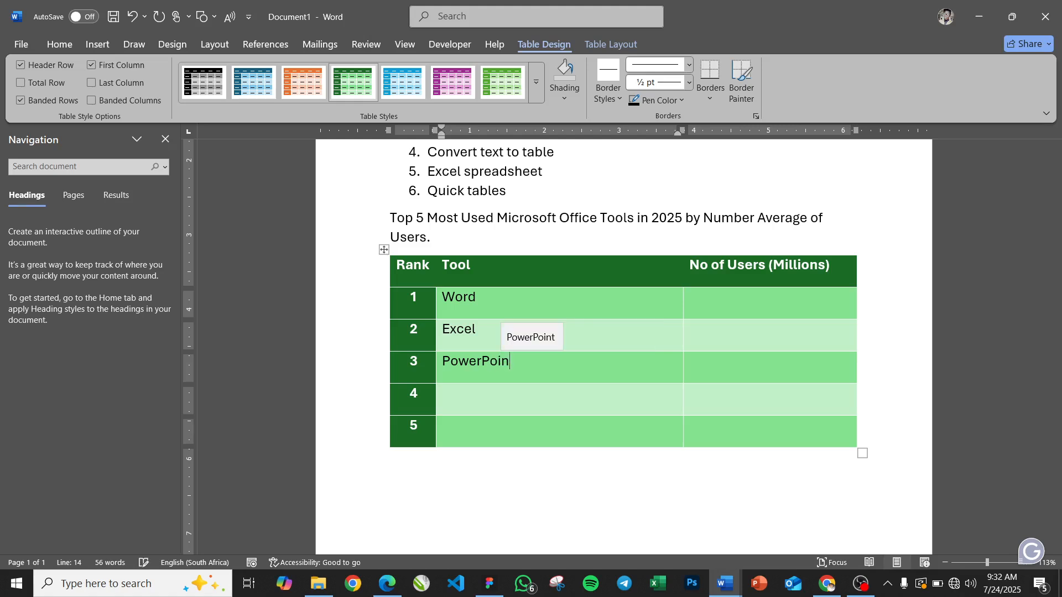
type("t")
- Fill the Tool column for ranks 4 and 5 with Outlook and Access
left_click(442, 393)
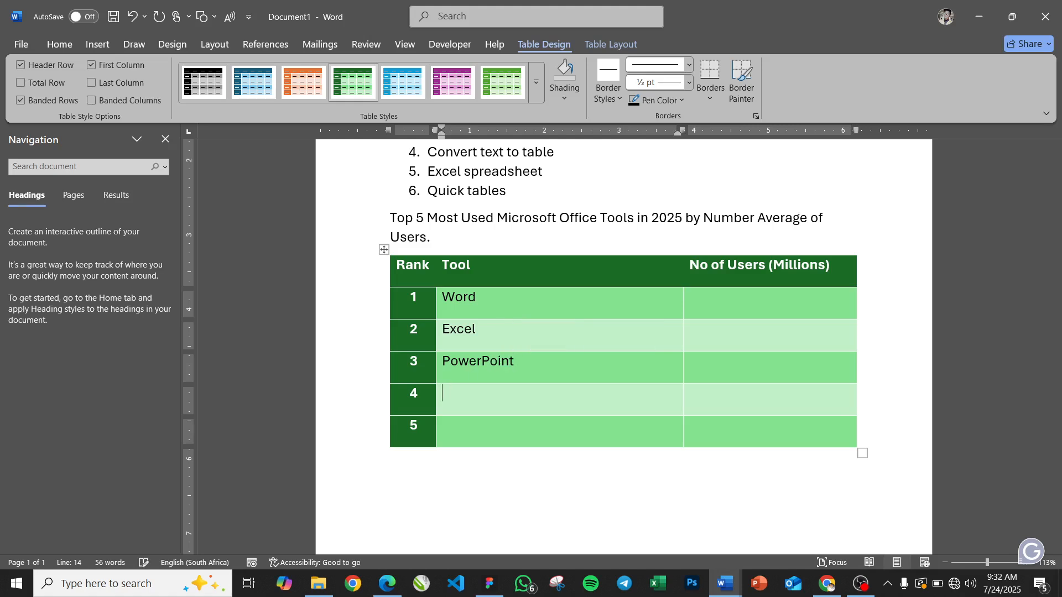
type("Outlo")
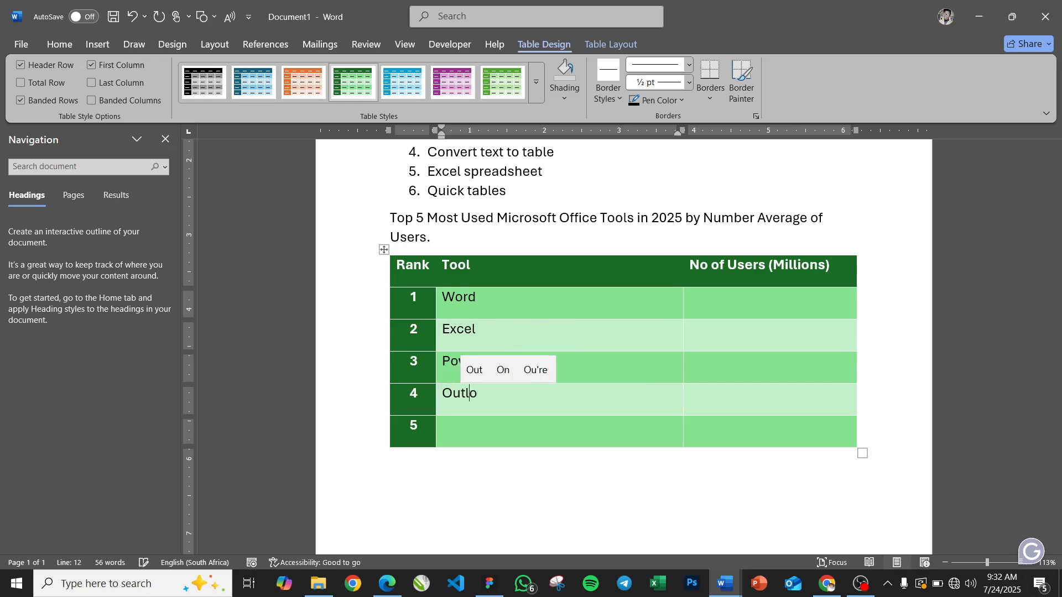
type("ok")
key("Down")
type("A")
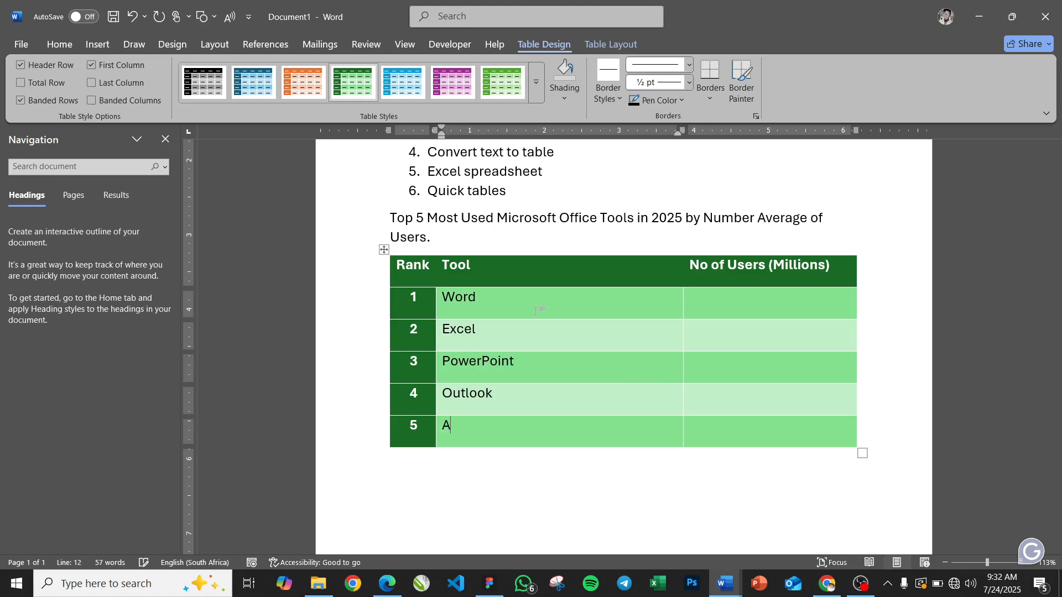
type("ccess")
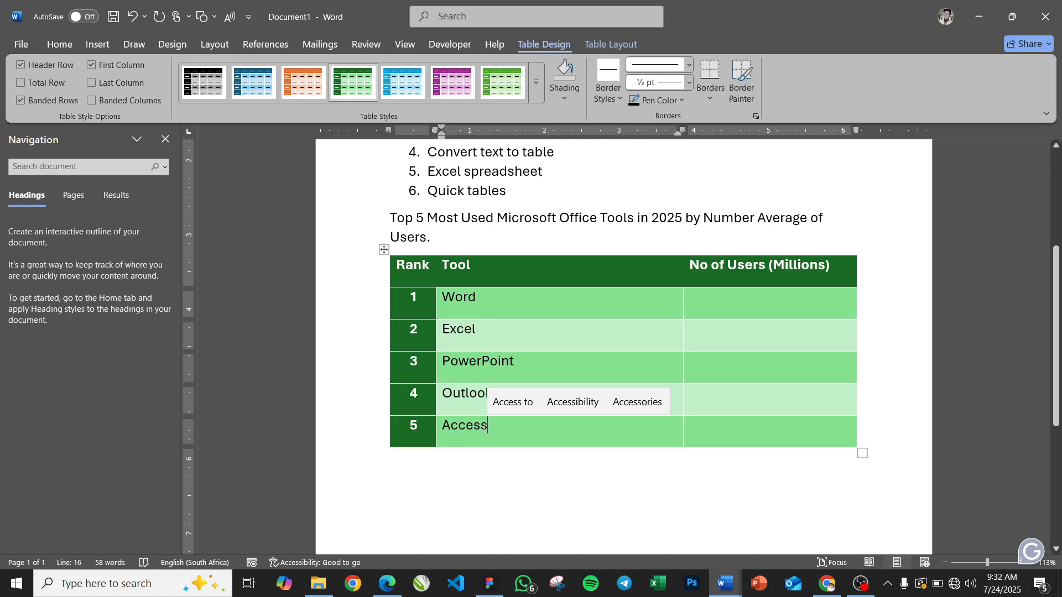
key("BackSpace")
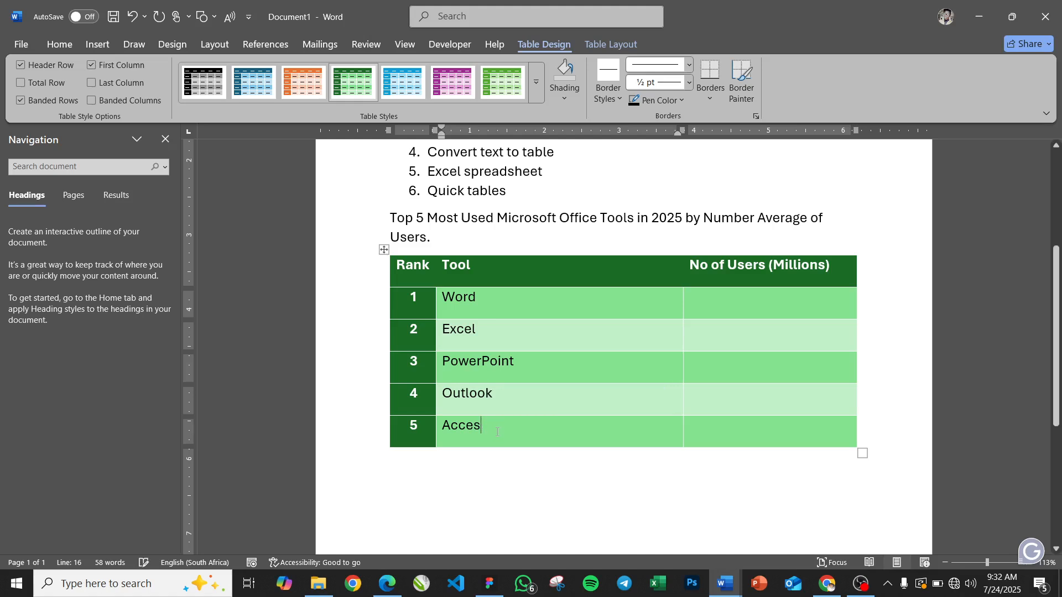
type("s")
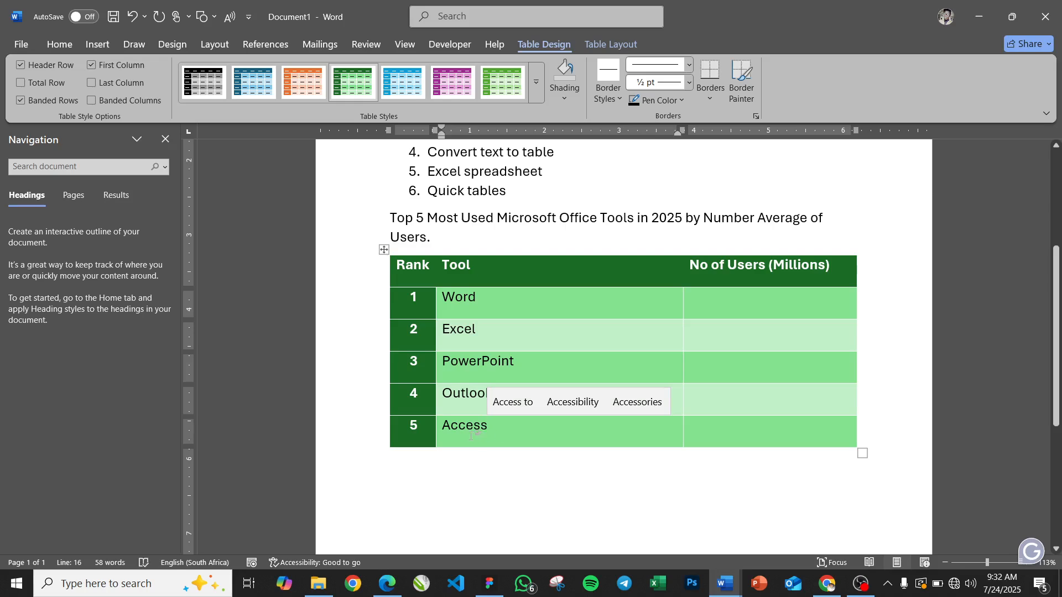
- Fill the "No of Users (Millions)" column for ranks 1 to 5 with 903, 877, 650, 643 and 366
left_click(731, 304)
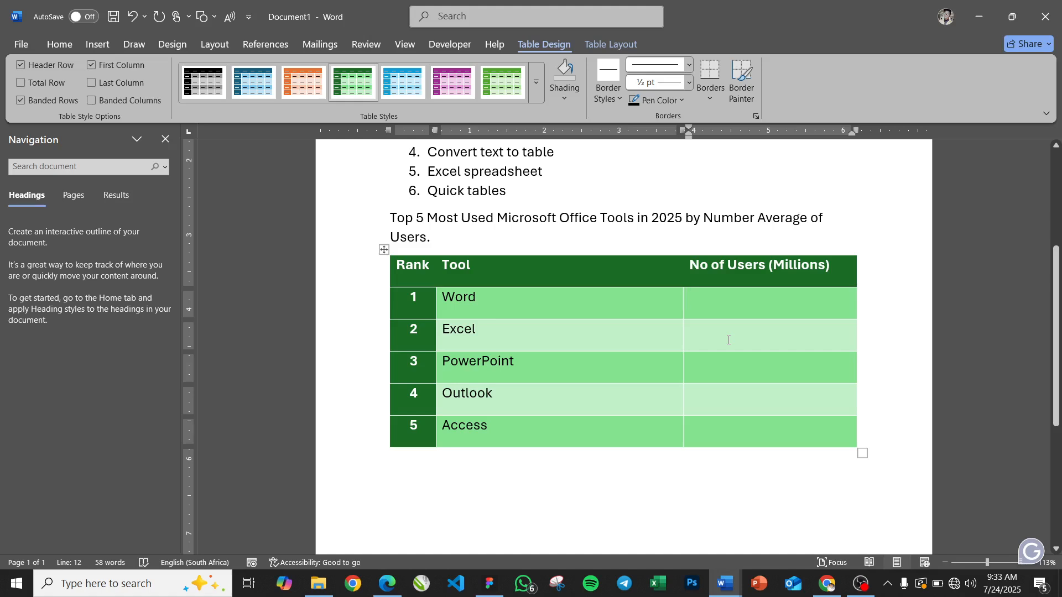
type("903")
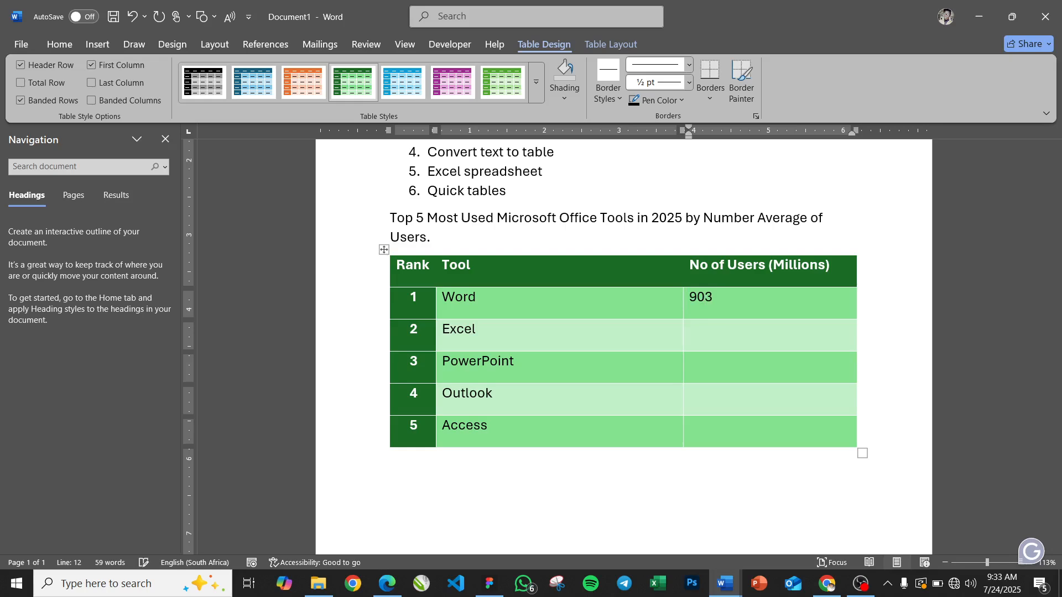
type("877")
key("Down")
type("650")
key("Down")
type("643")
key("Down")
type("366")
key("Down")
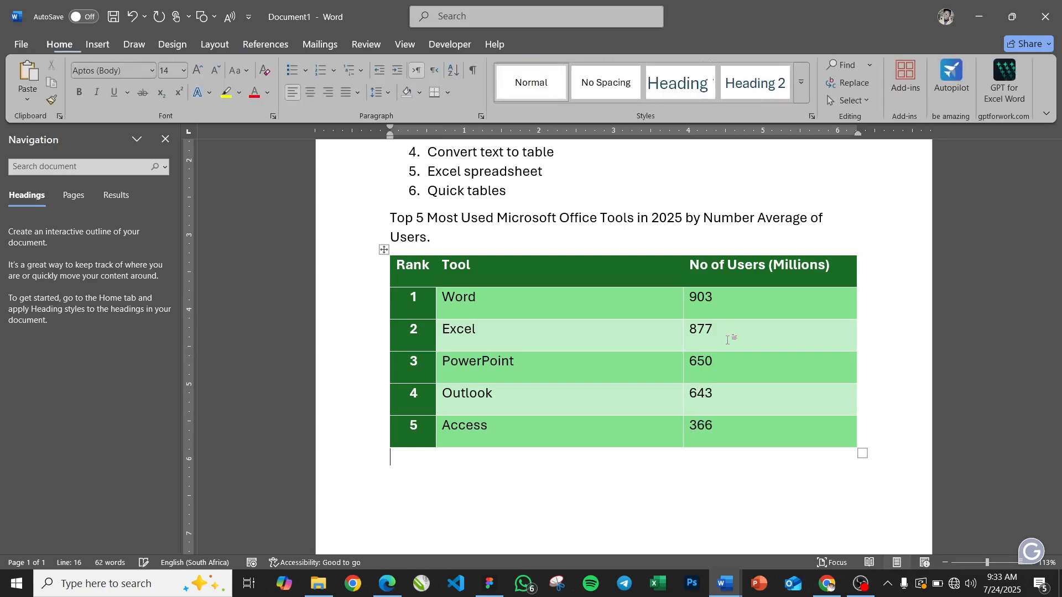
key("Up")
key("Up")
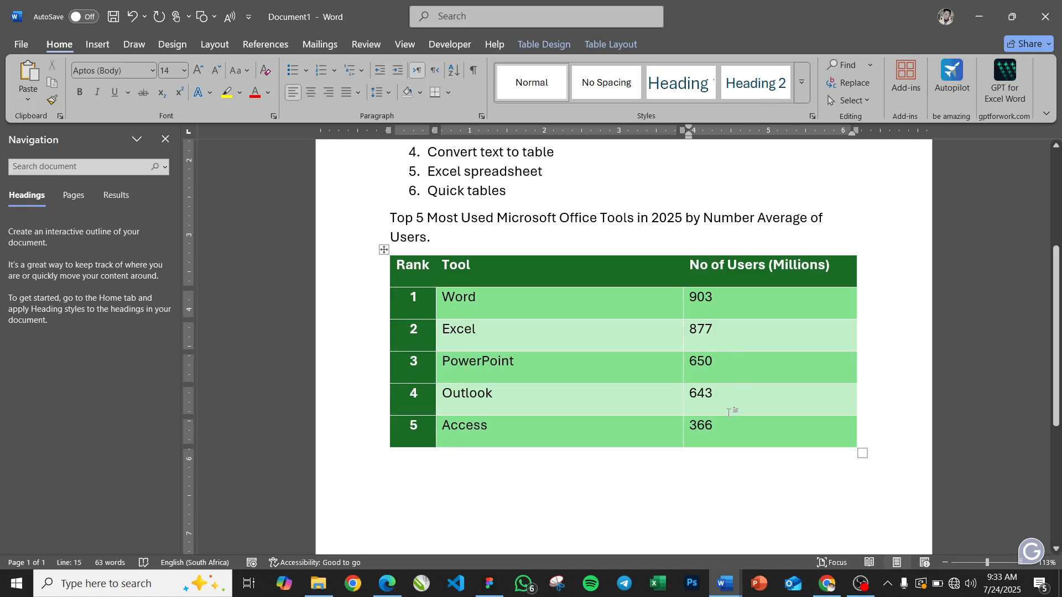
- Change the font color of all tool names and user numbers below the header to the darkest theme green
left_click(713, 427)
left_click_drag(730, 428, 470, 301)
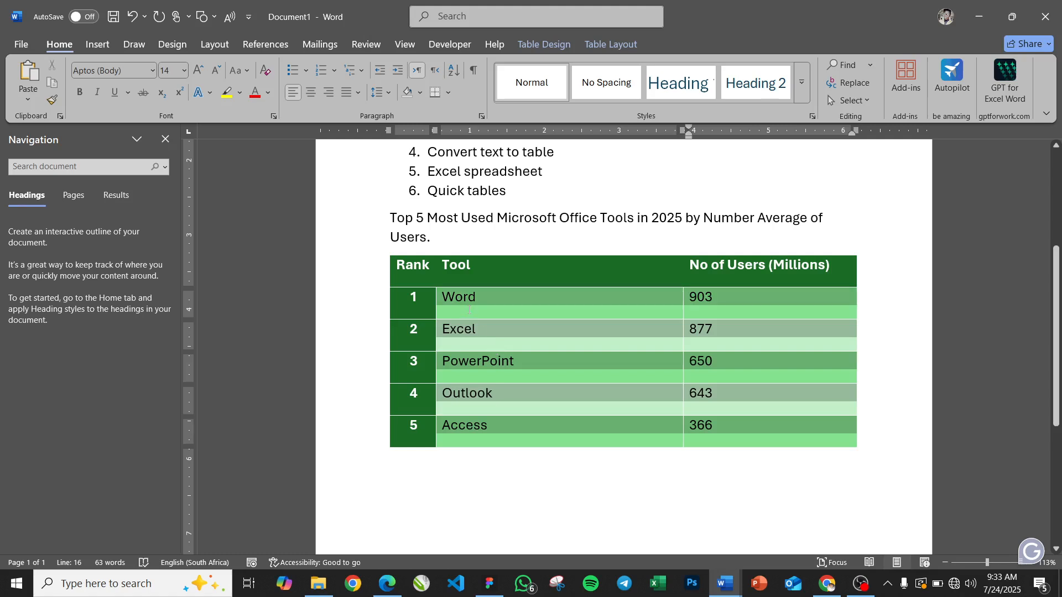
left_click(269, 92)
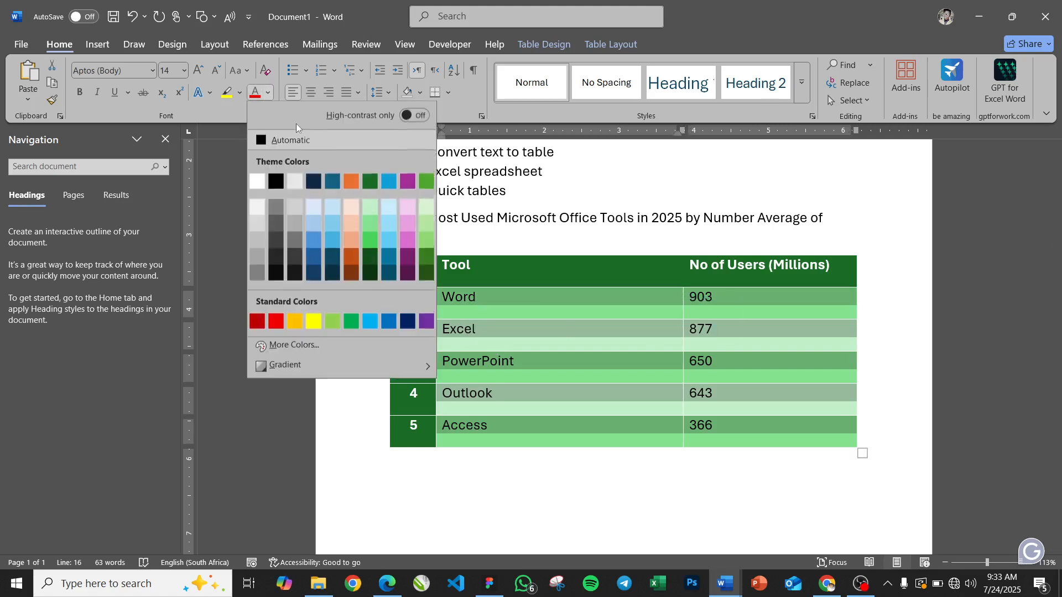
left_click(374, 275)
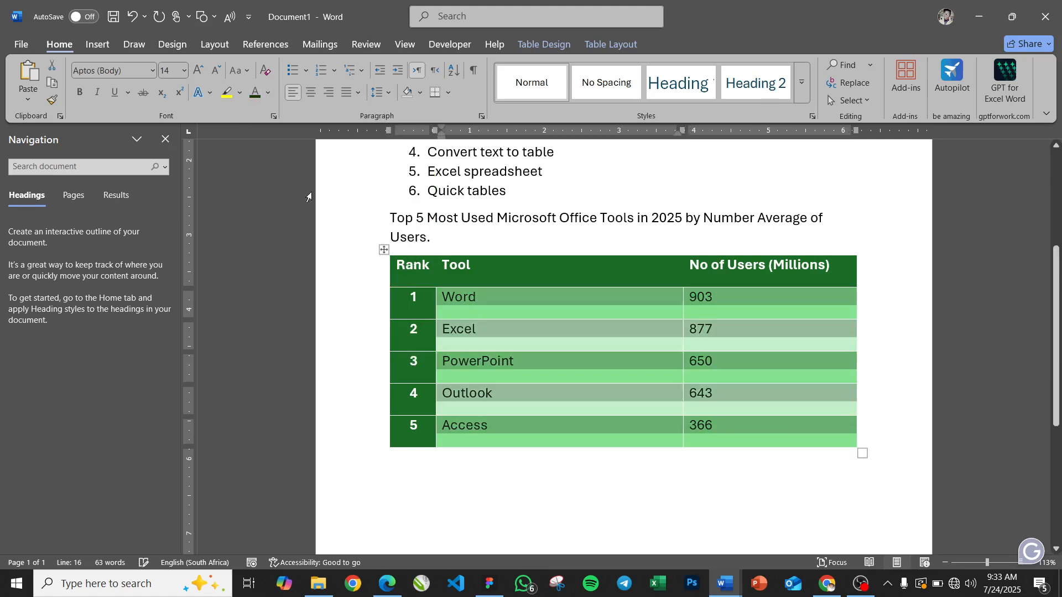
- Try bolding the tool names and user numbers and undo the bold formatting
left_click(80, 92)
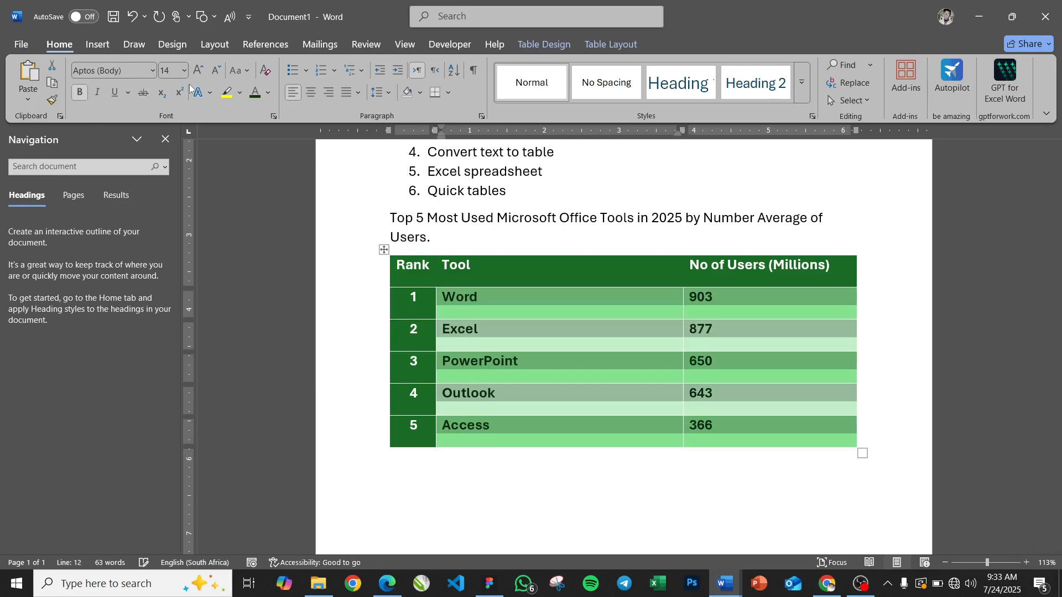
left_click(486, 404)
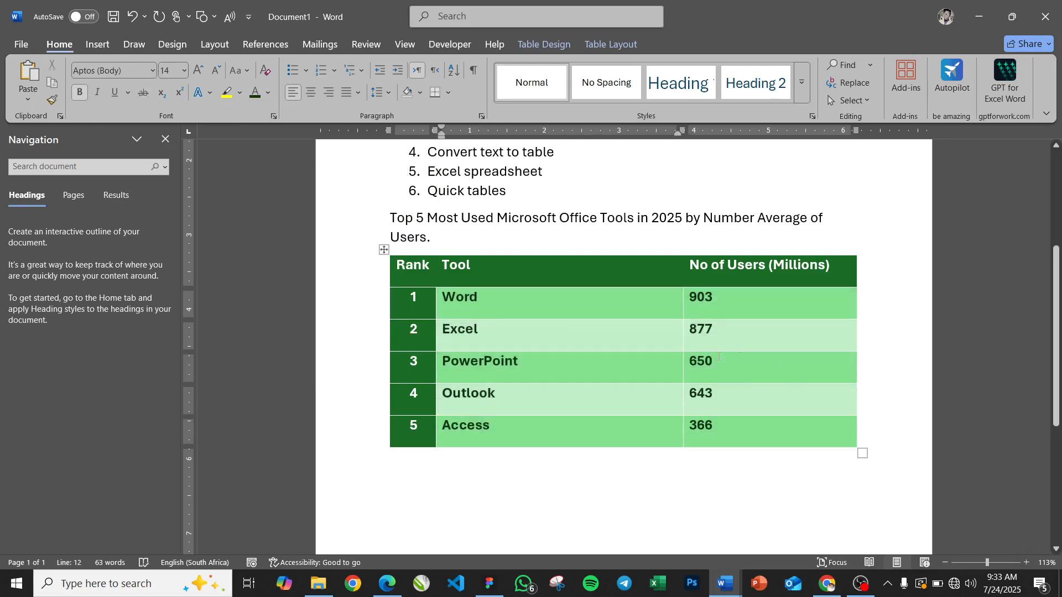
key("ctrl+z")
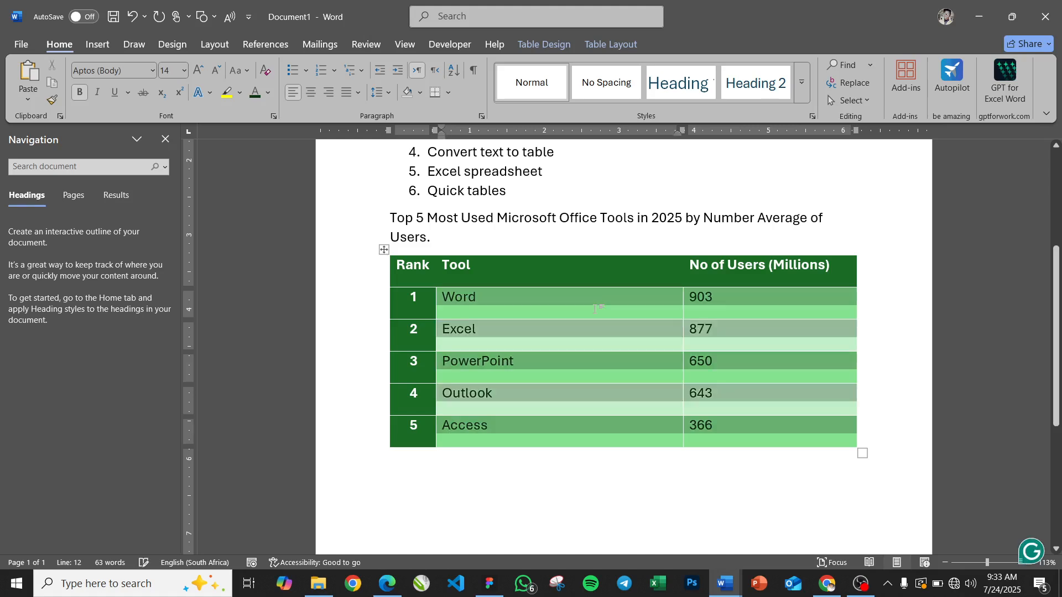
- Try adding "(Insert Table)" after the "Table field selector" list item and delete the added text
scroll(458, 214, "up", 3)
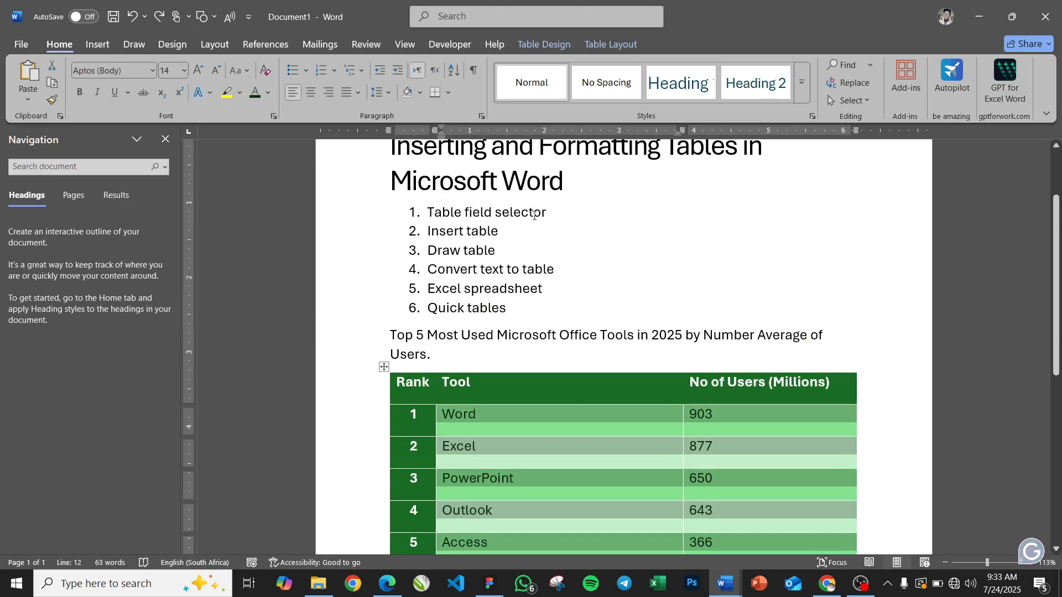
left_click(549, 213)
type("(")
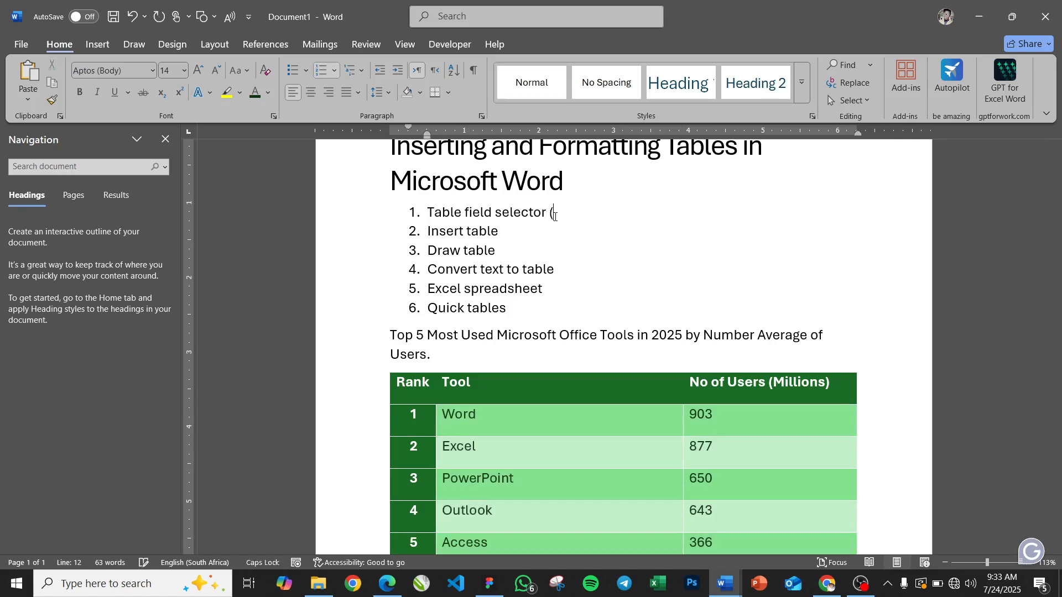
type("Insert ")
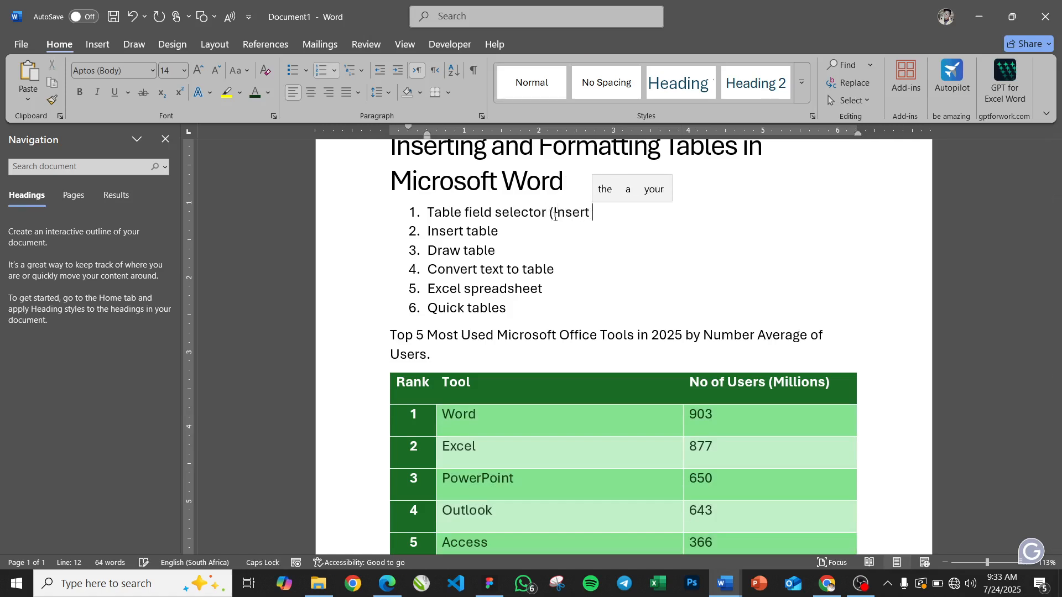
type("Table)")
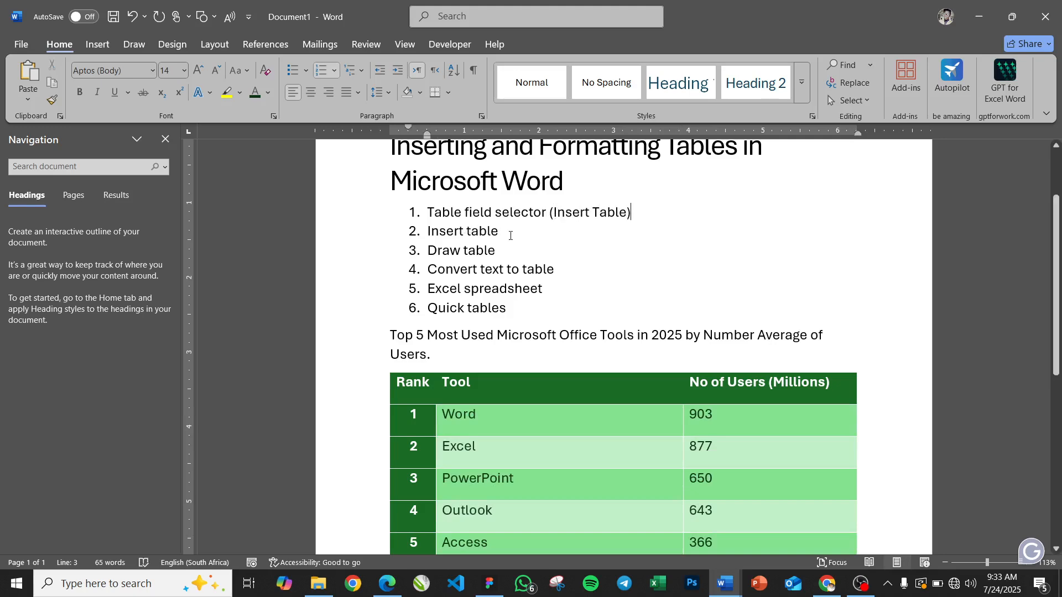
key("BackSpace")
key("BackSpace")
key("BackSpace")
key("BackSpace")
key("BackSpace")
key("BackSpace")
key("BackSpace")
key("BackSpace")
key("BackSpace")
key("BackSpace")
key("BackSpace")
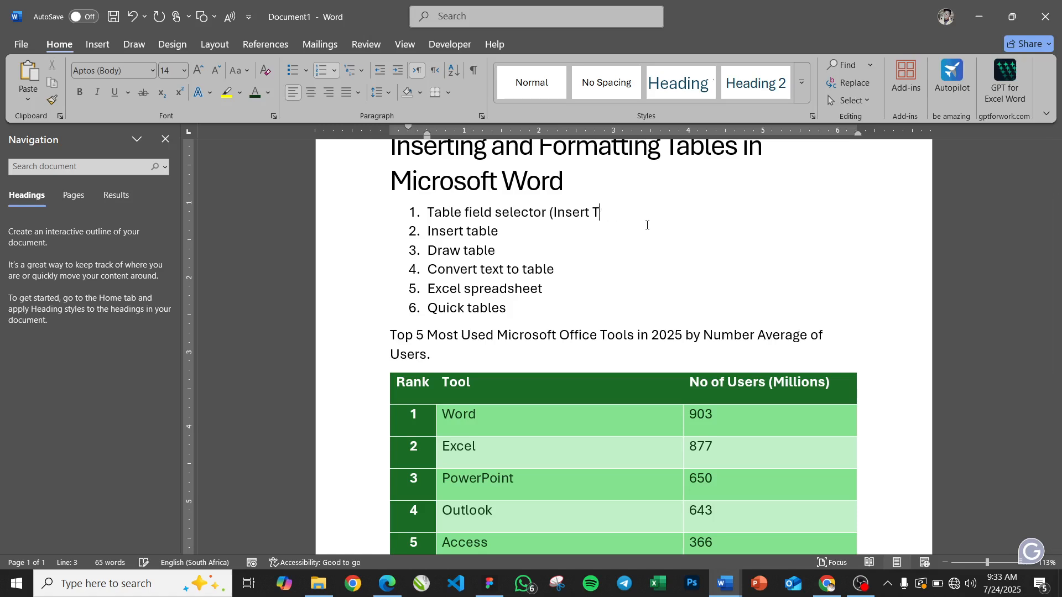
key("BackSpace")
key("BackSpace")
key("BackSpace")
left_click(461, 233)
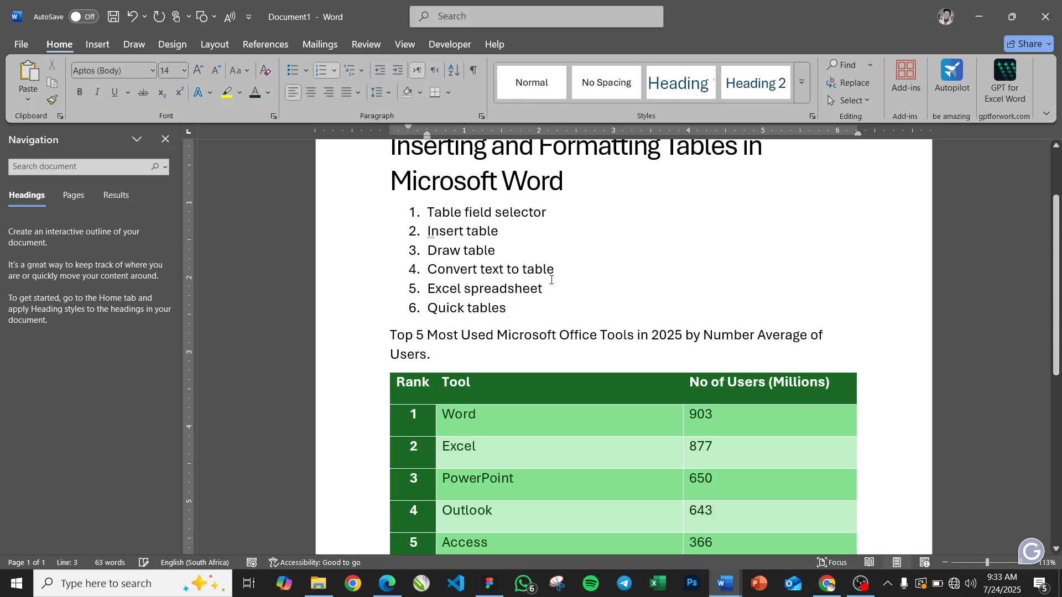
scroll(550, 280, "down", 5)
scroll(550, 280, "up", 3)
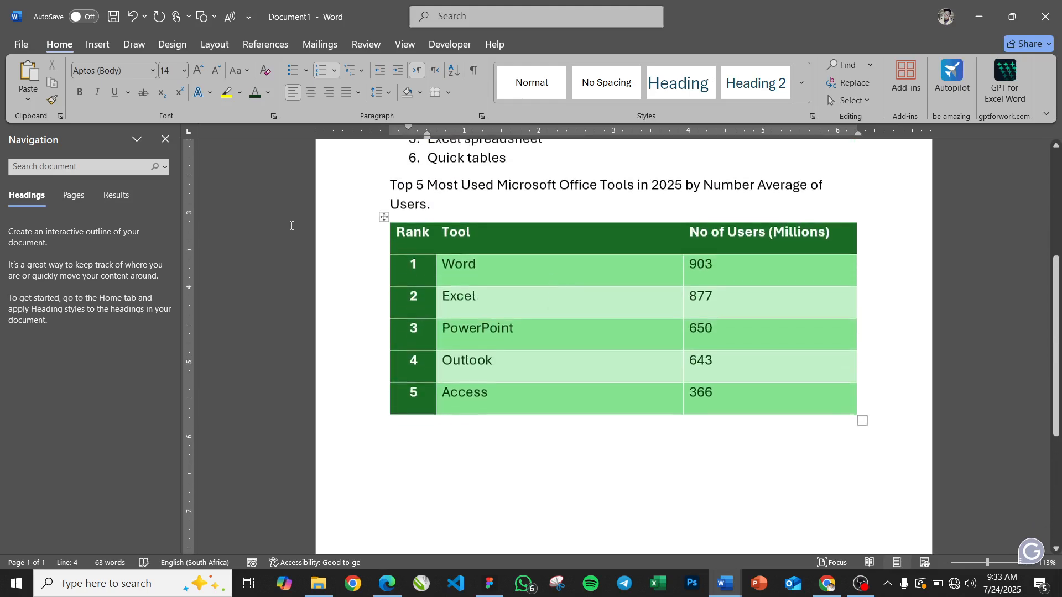
- Place the insertion point below the finished table and show page thumbnails in the navigation pane
left_click(100, 46)
left_click(573, 469)
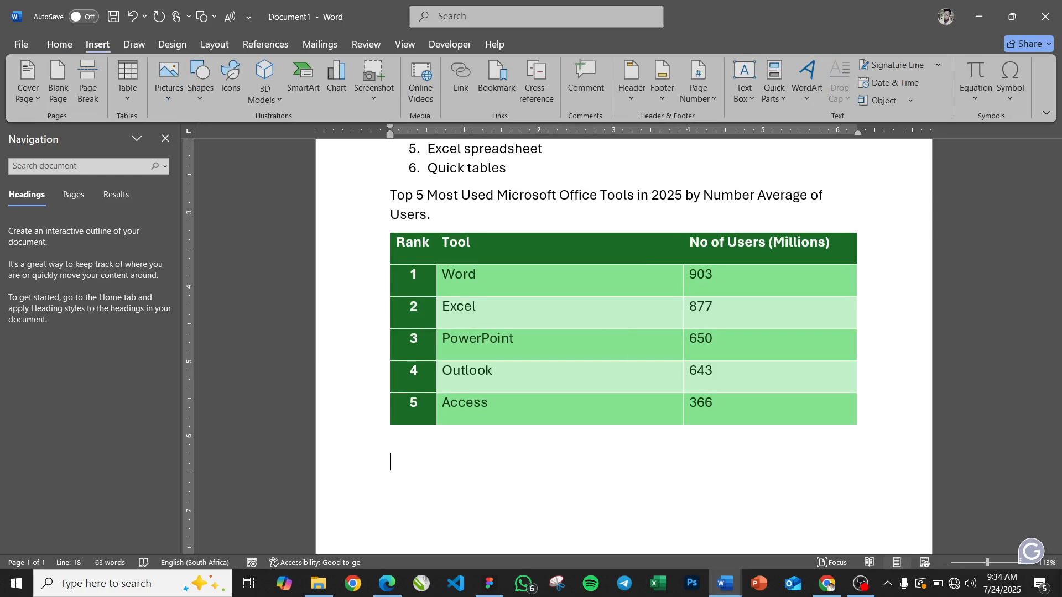
left_click(67, 197)
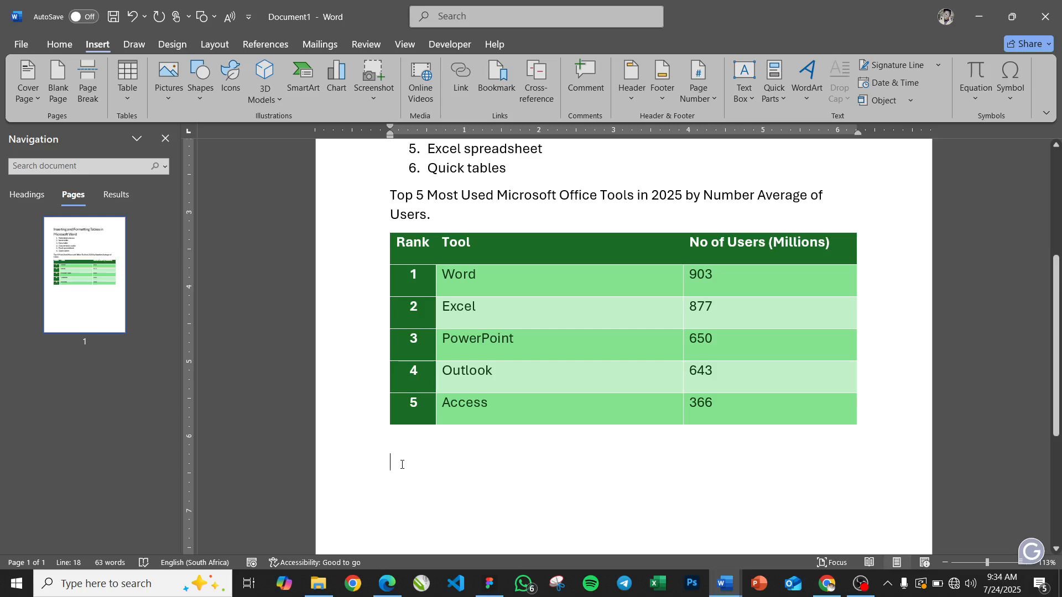
scroll(402, 464, "down", 4)
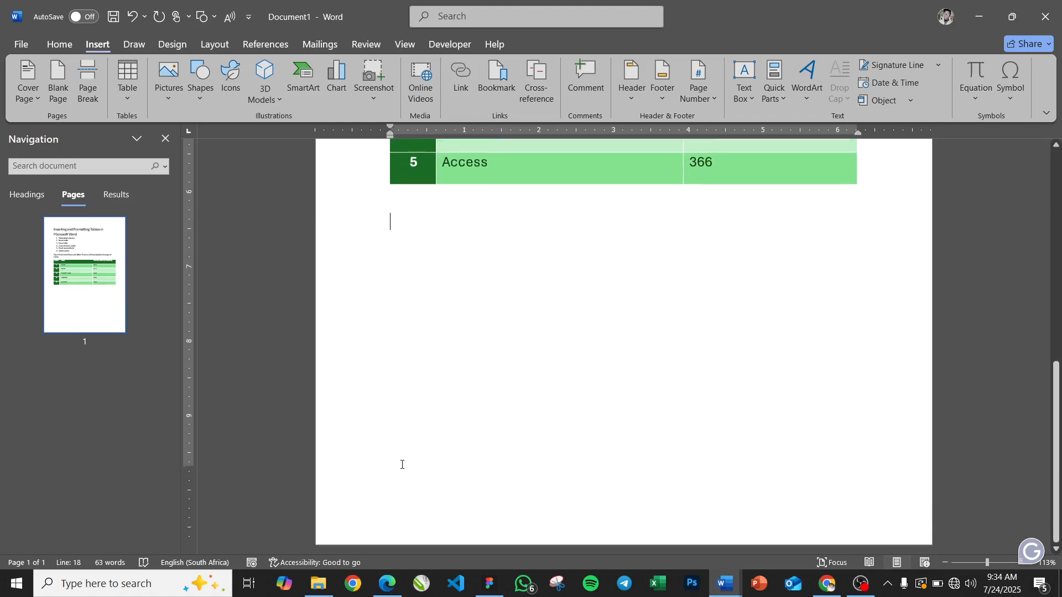
- Insert a table with 3 columns and several hundred rows below the green table, using the Insert Table dialog
left_click(130, 100)
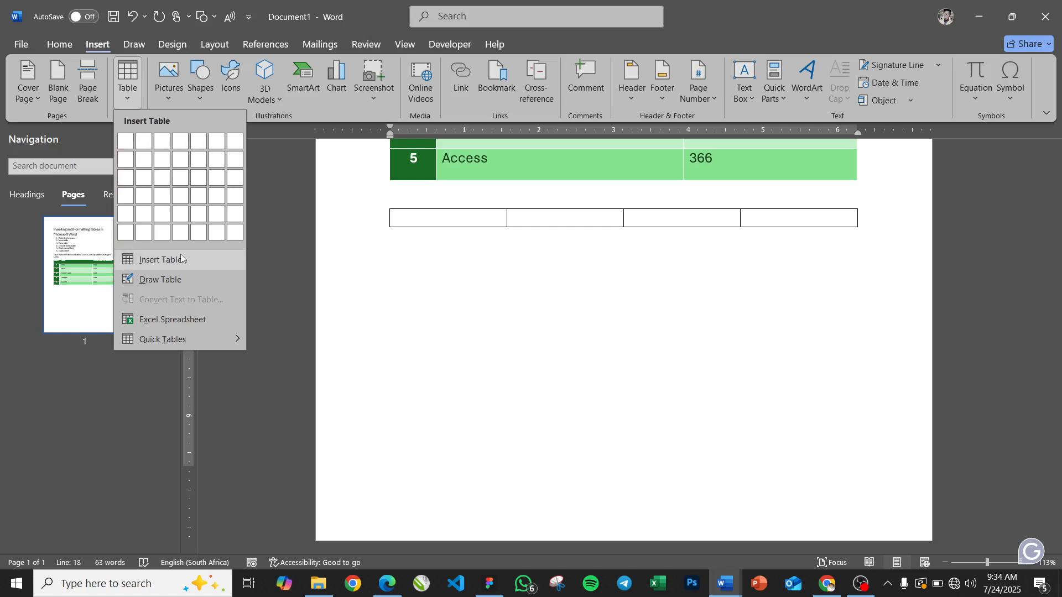
left_click(408, 259)
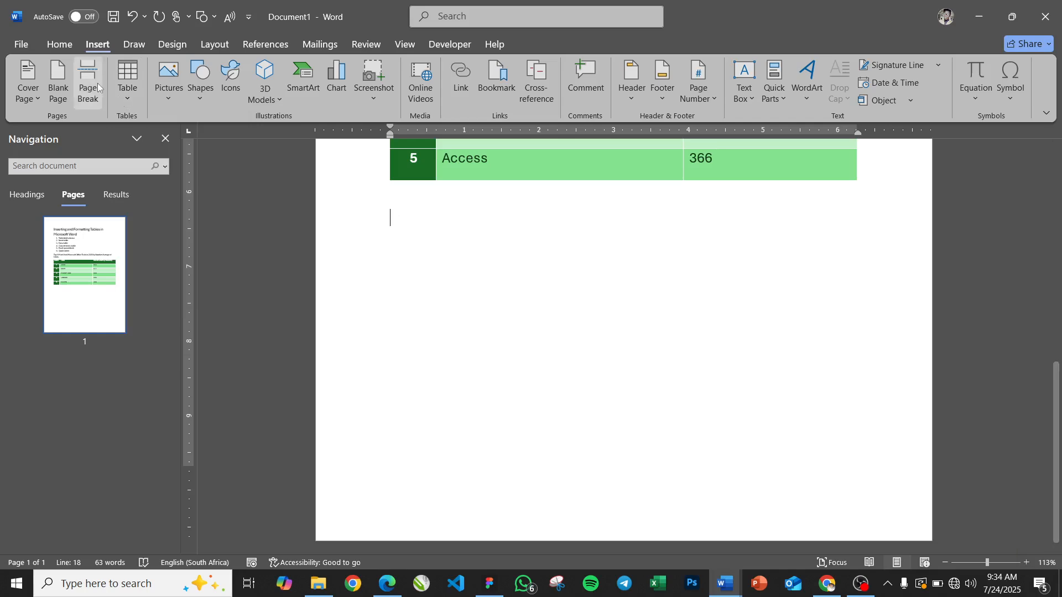
left_click(128, 100)
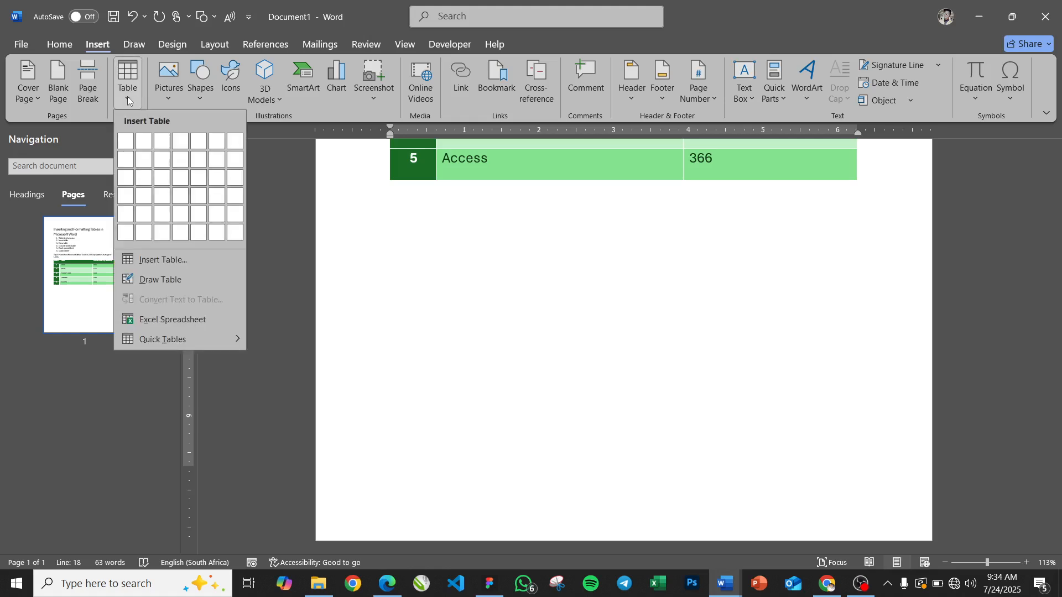
left_click(158, 258)
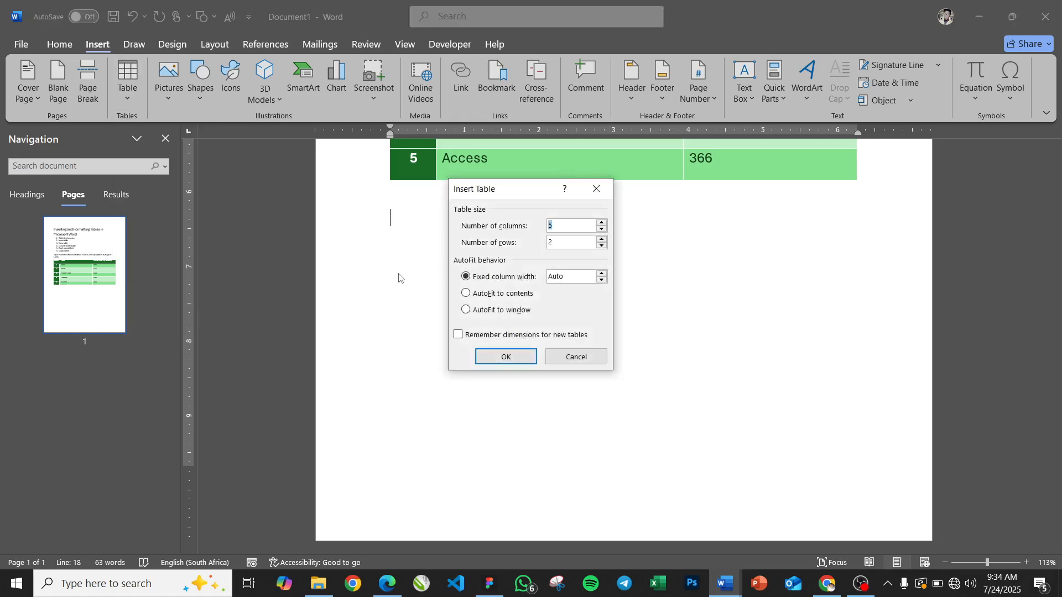
left_click_drag(527, 198, 597, 306)
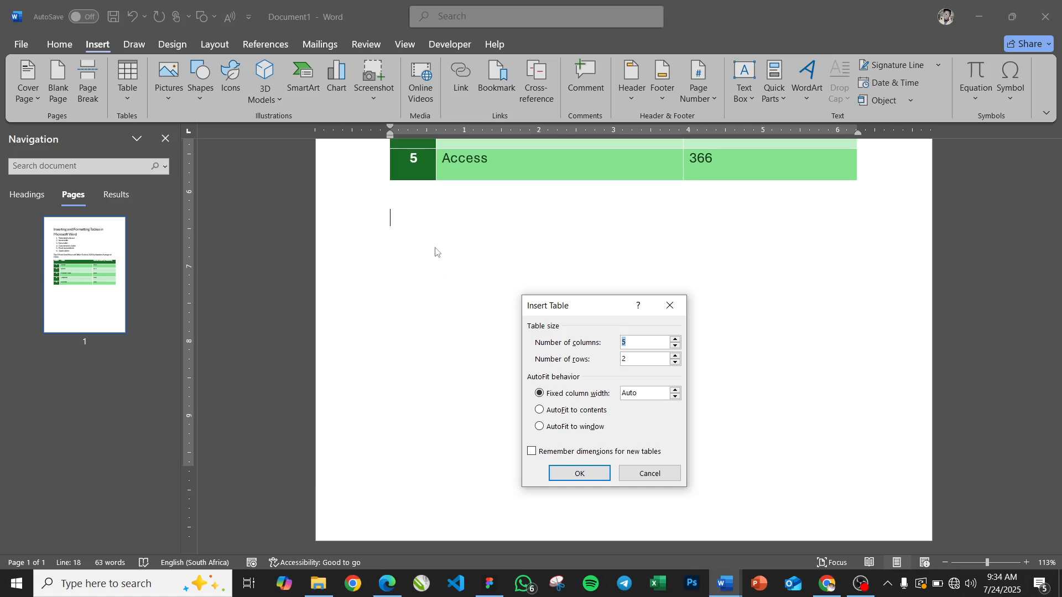
left_click(636, 340)
type("3")
type("30")
left_click(580, 473)
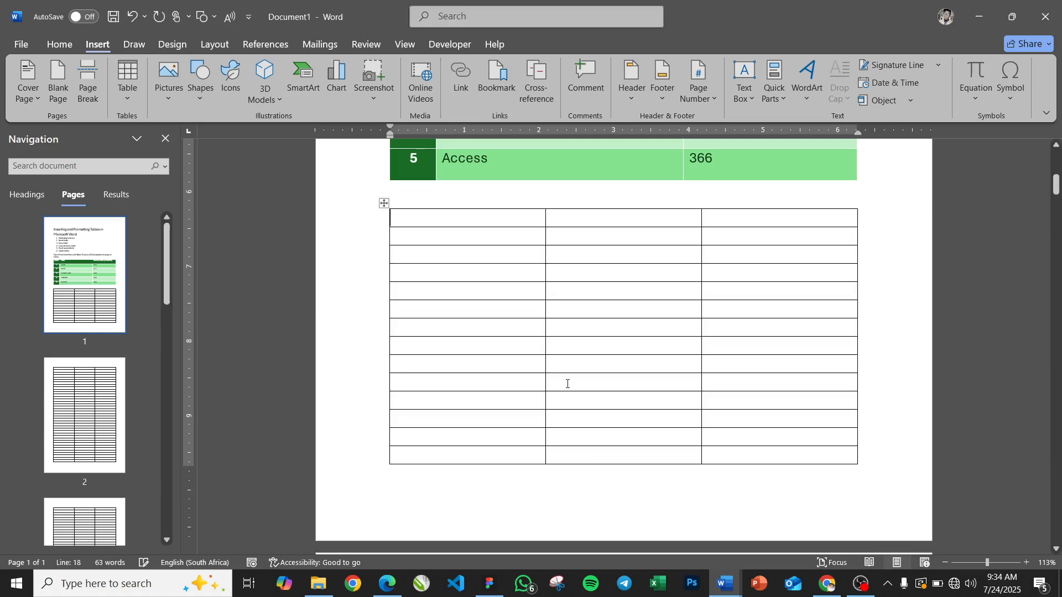
- Examine how the new 3-column table runs across the document's pages, from its start below the green table onwards
scroll(600, 372, "down", 5)
scroll(600, 374, "down", 15)
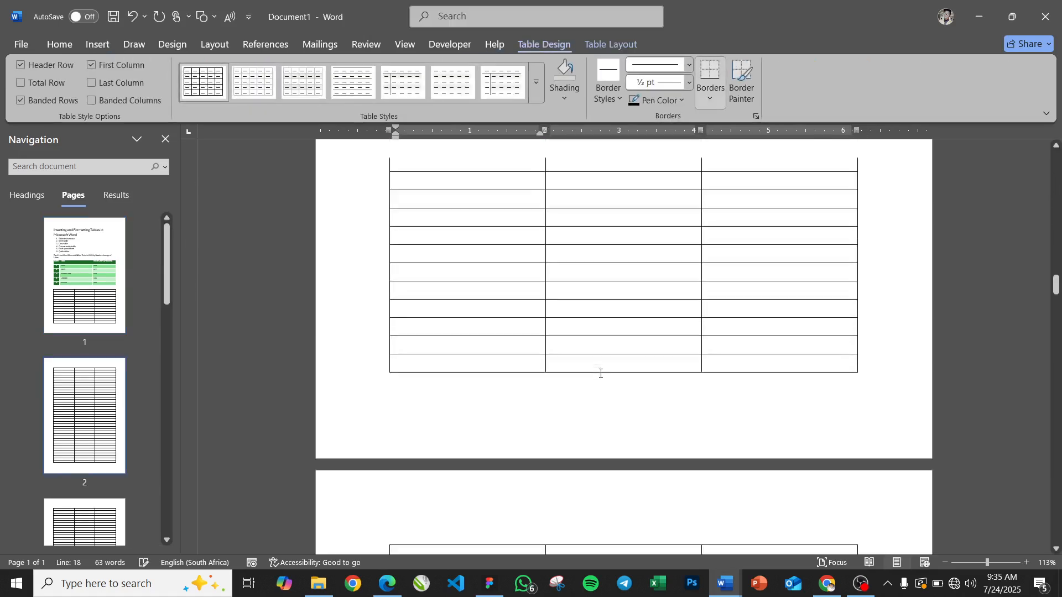
scroll(601, 374, "down", 20)
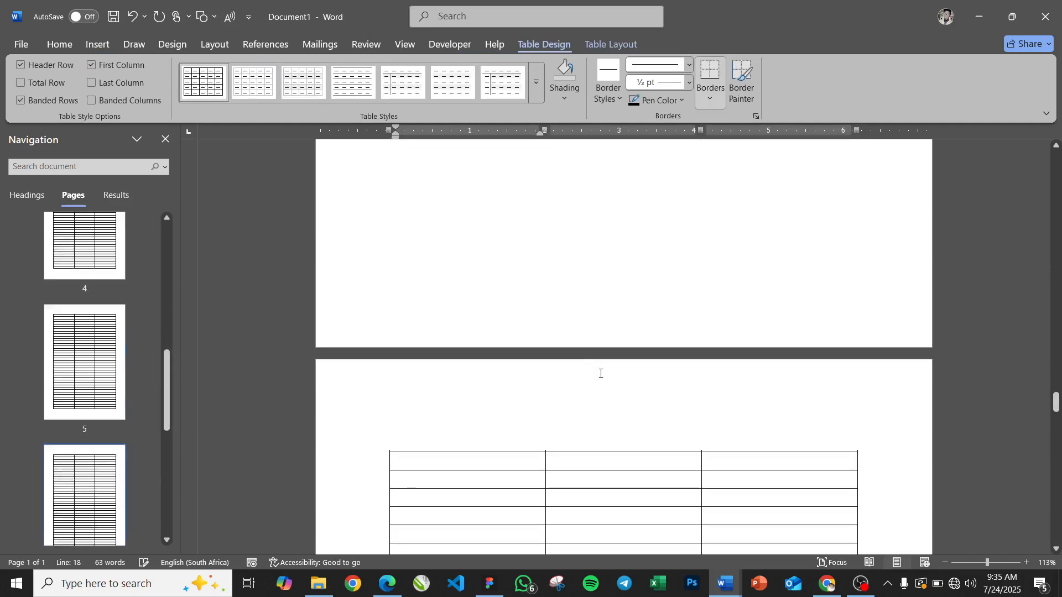
scroll(600, 372, "down", 10)
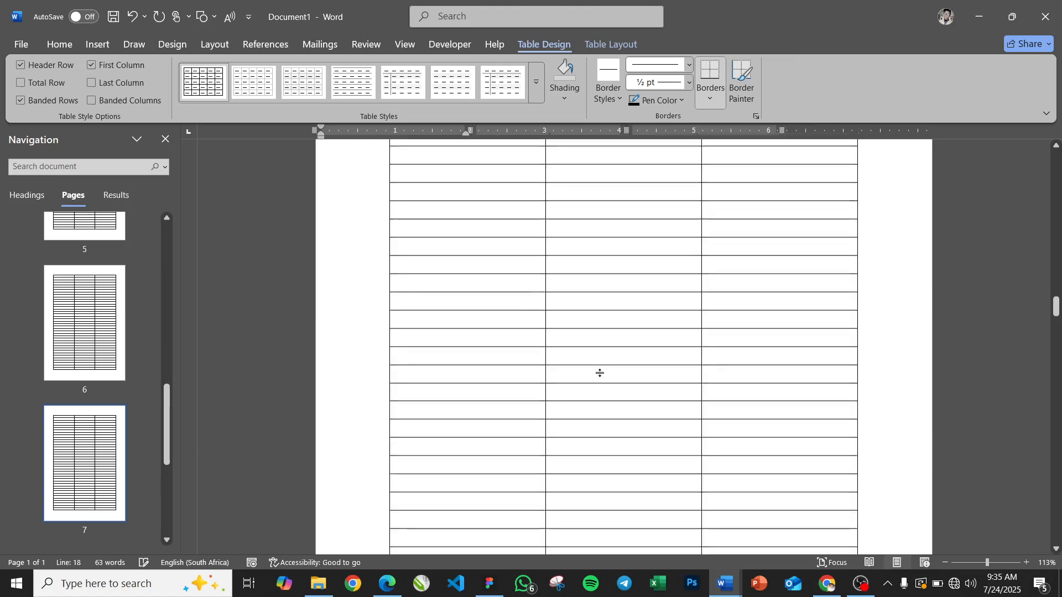
scroll(76, 325, "up", 3)
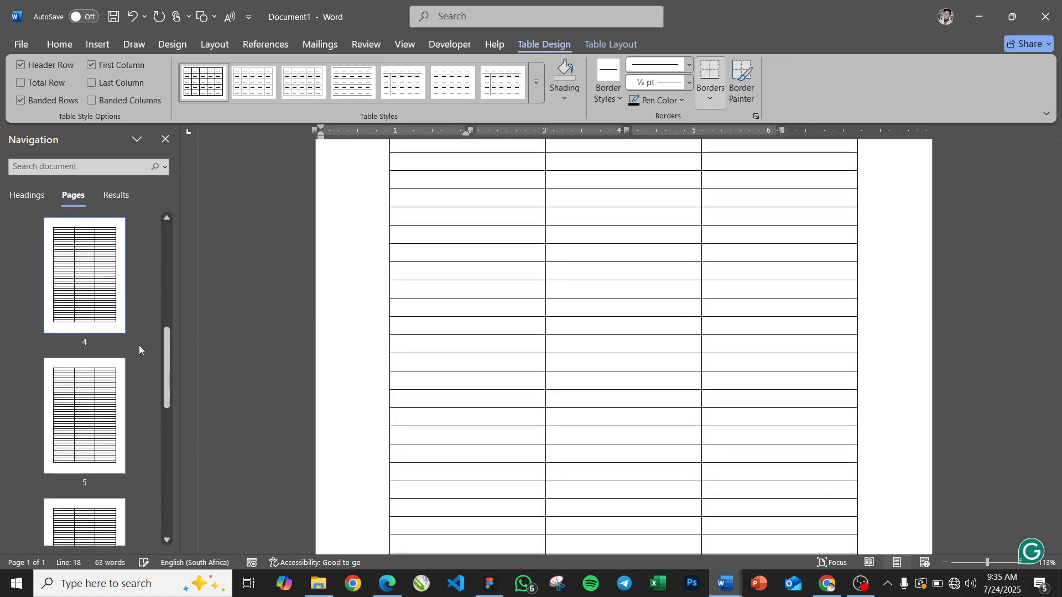
left_click_drag(168, 369, 165, 284)
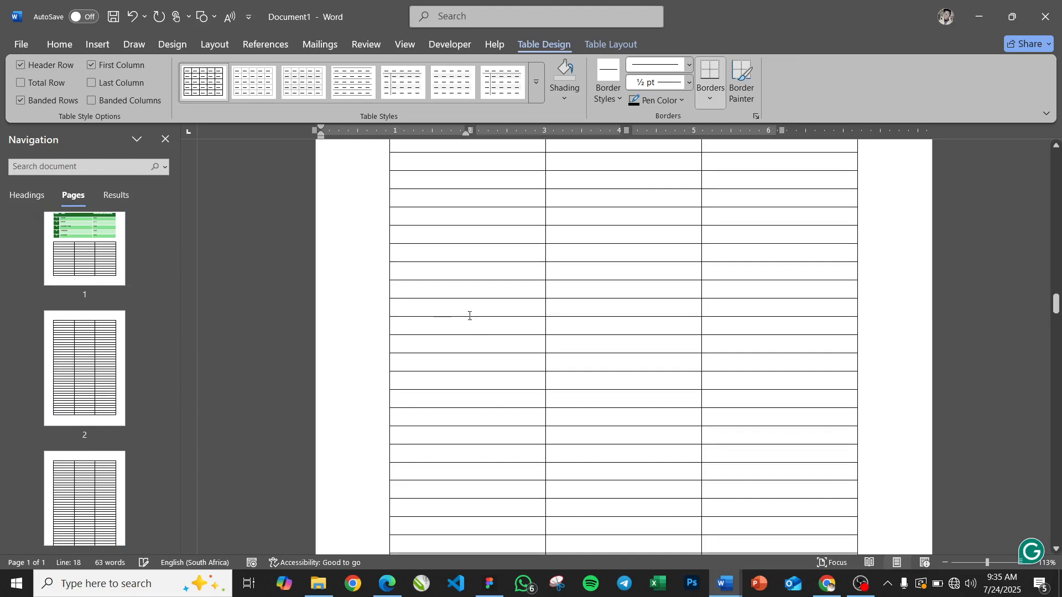
scroll(469, 316, "down", 5)
scroll(469, 316, "up", 10)
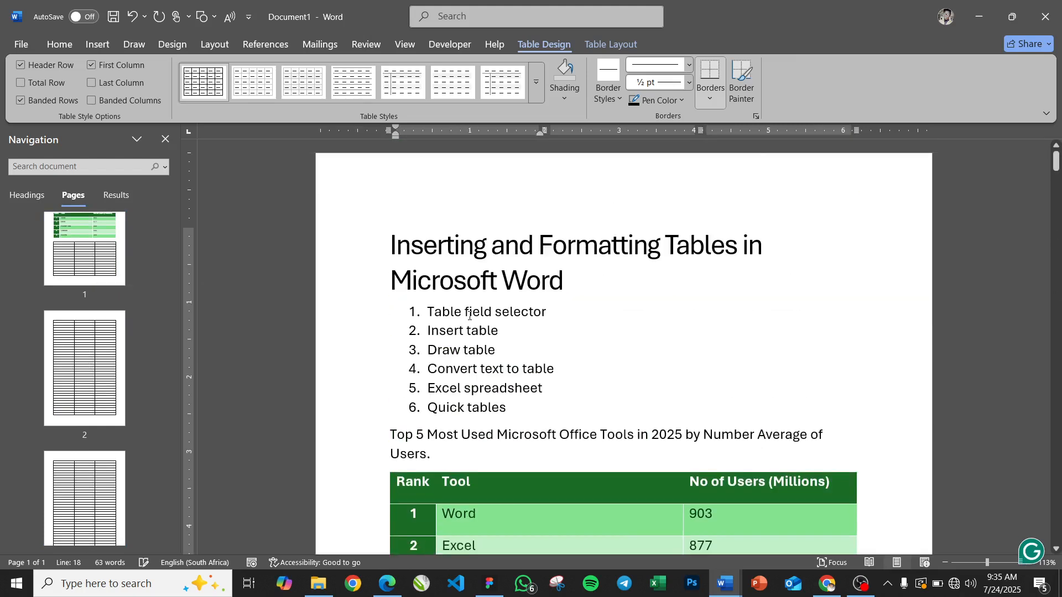
scroll(469, 317, "down", 5)
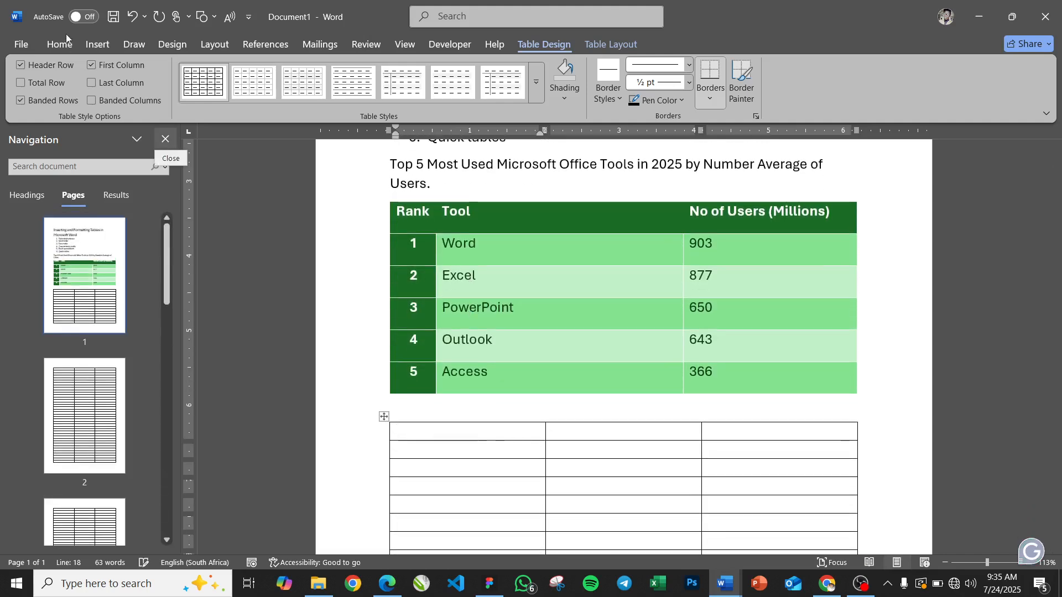
- Select the entire 3-column table below the green table and delete it
left_click(102, 43)
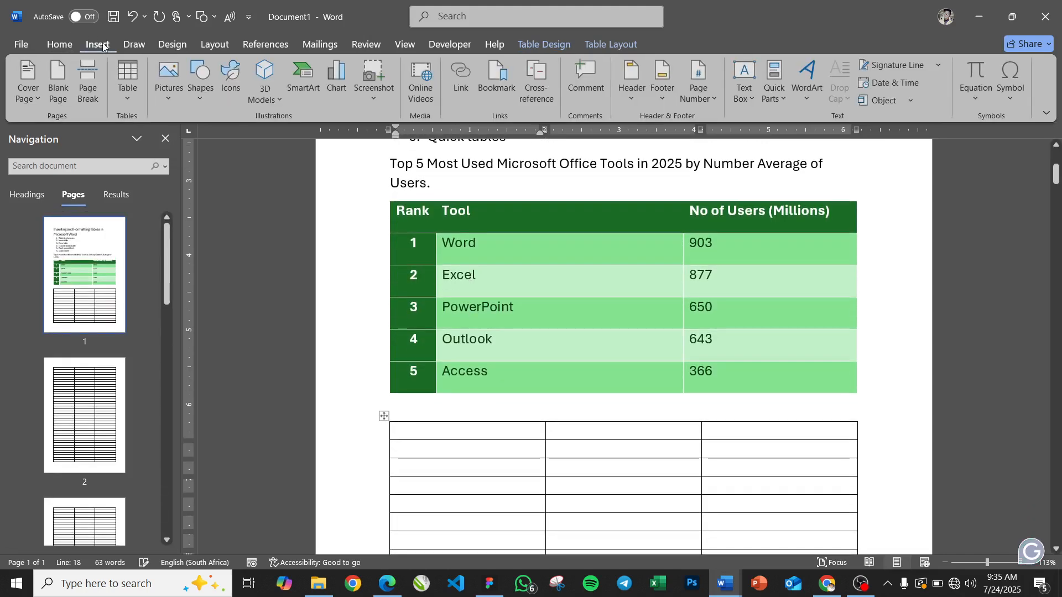
left_click(127, 103)
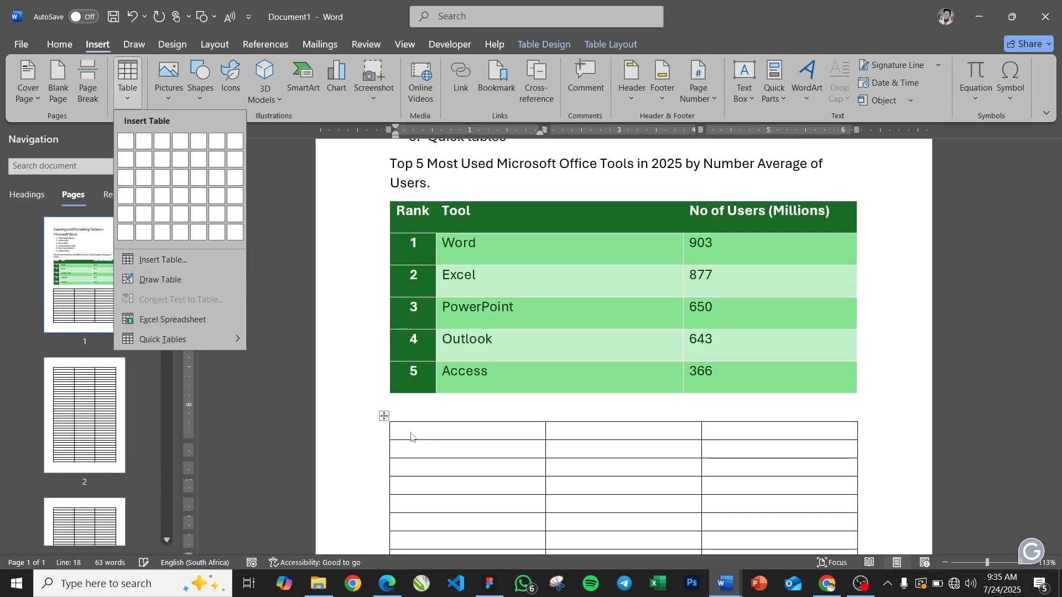
left_click(441, 433)
left_click(384, 416)
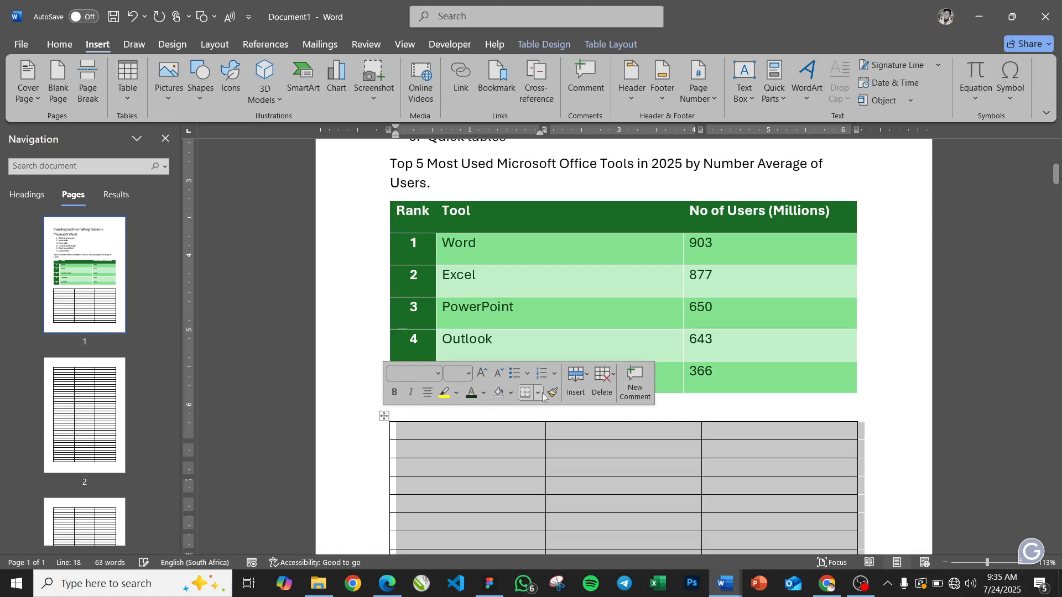
left_click(603, 380)
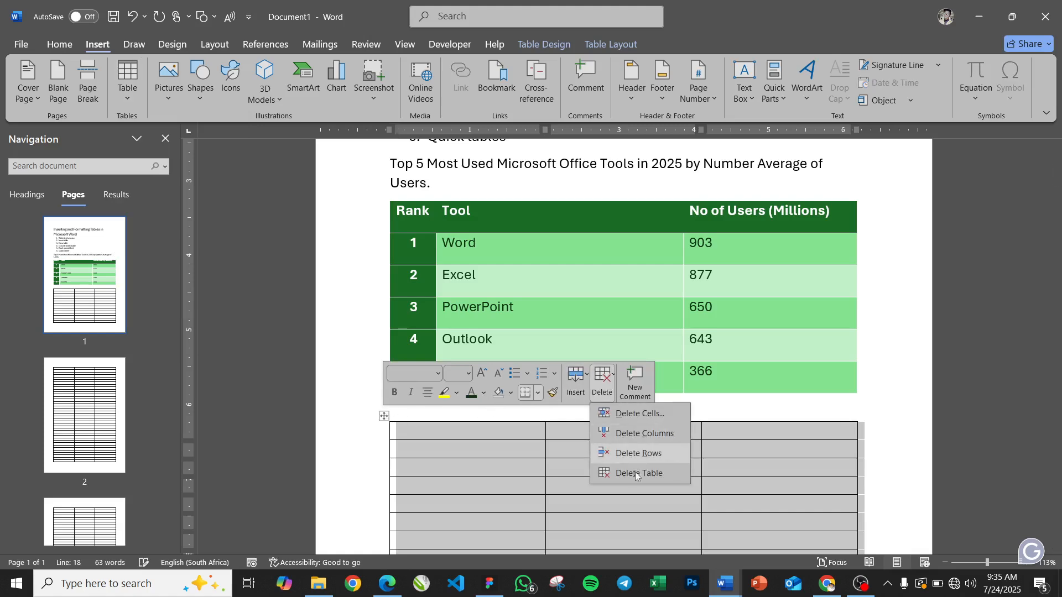
left_click(635, 472)
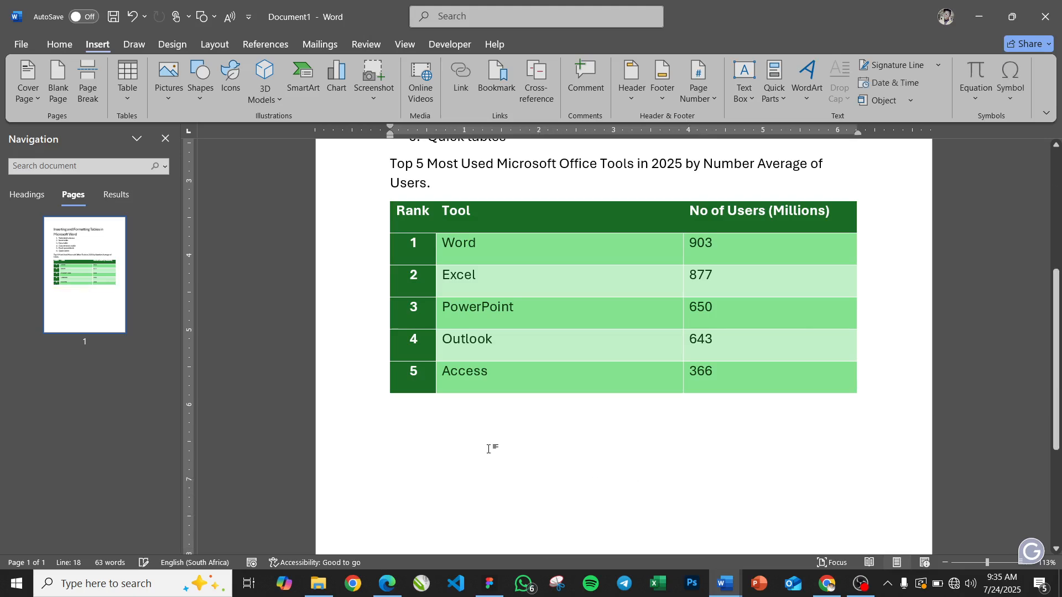
- Draw a table outline about 6.24" wide and 2.3" high below the green table with Draw Table
scroll(488, 450, "up", 5)
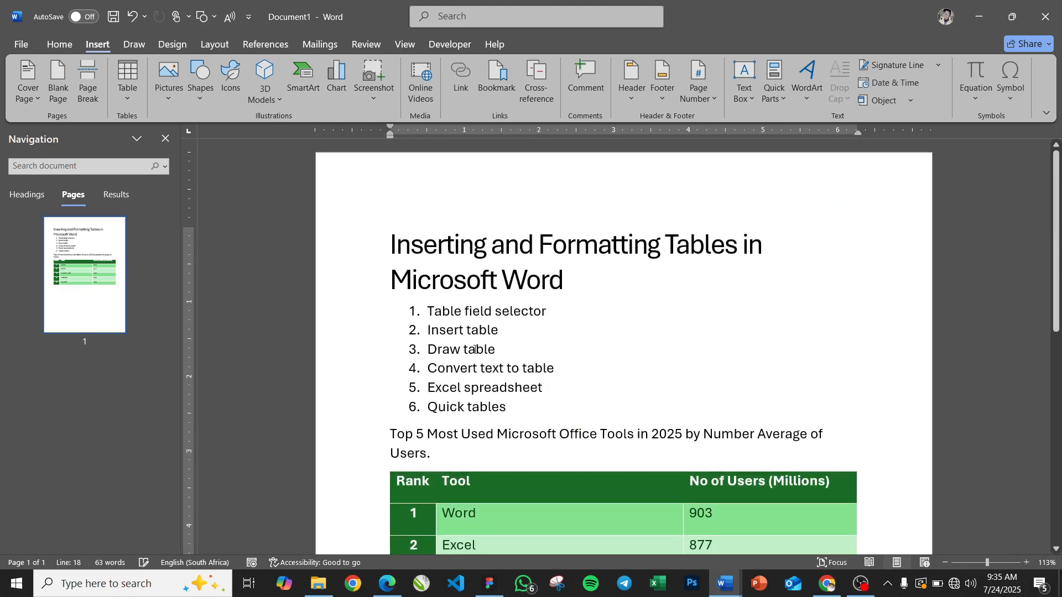
scroll(464, 352, "down", 6)
scroll(474, 349, "down", 1)
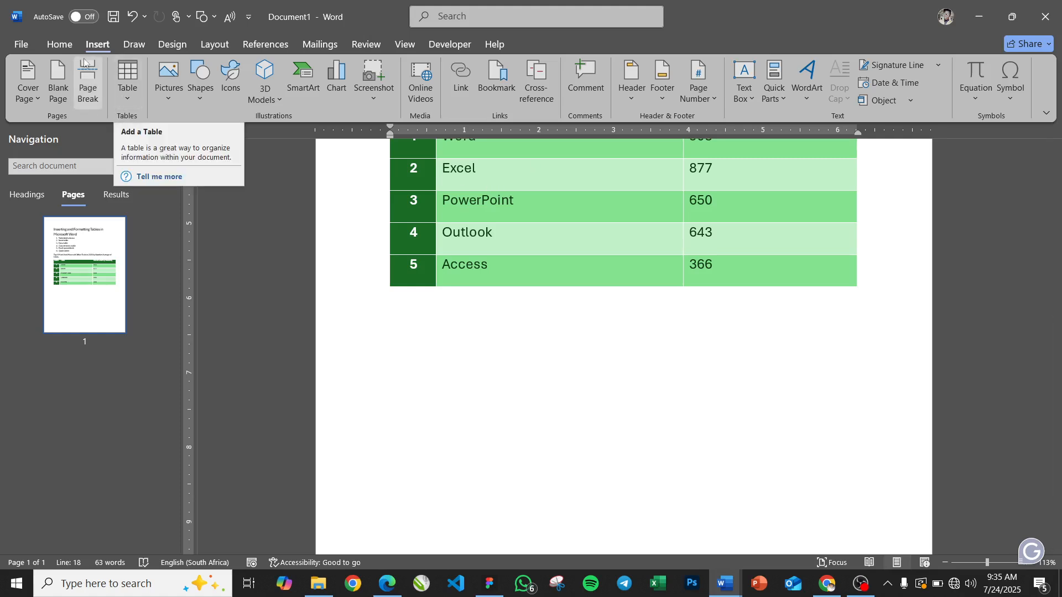
left_click(131, 98)
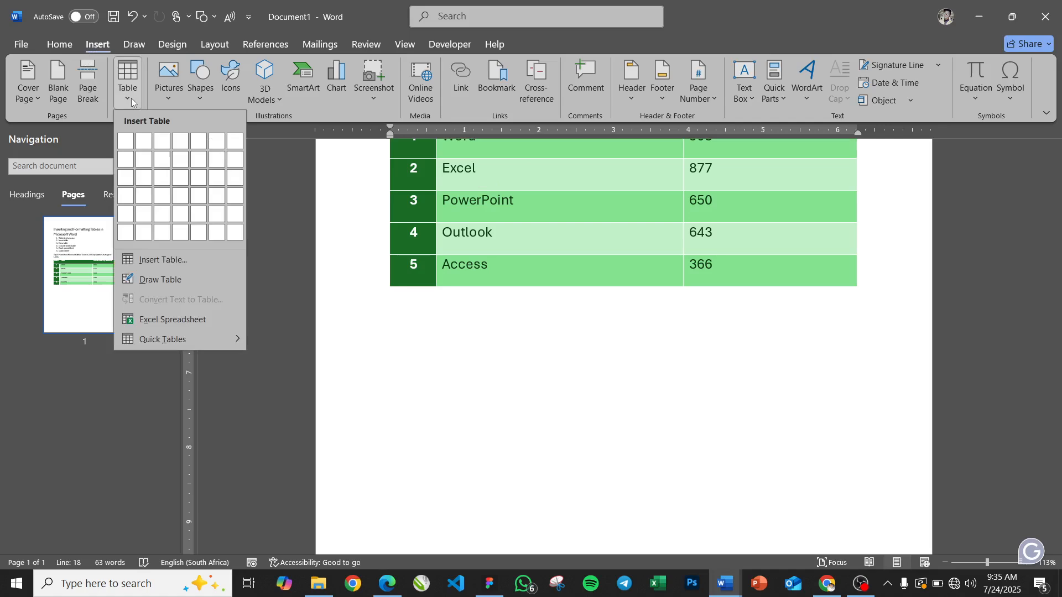
left_click(159, 280)
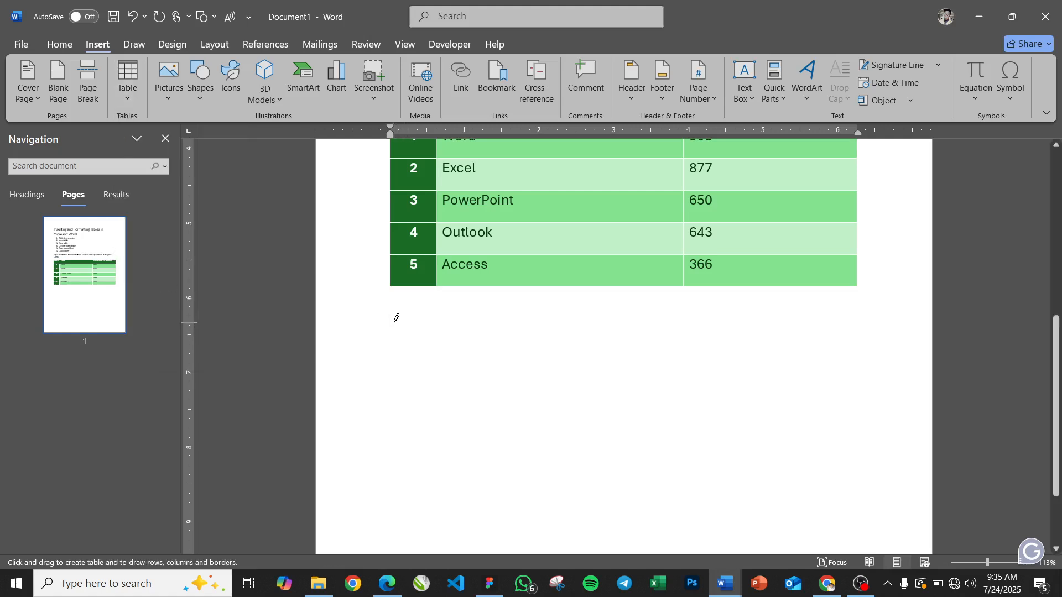
mouse_move(391, 317)
left_mouse_down()
mouse_move(671, 424)
mouse_move(833, 459)
mouse_move(858, 487)
left_mouse_up()
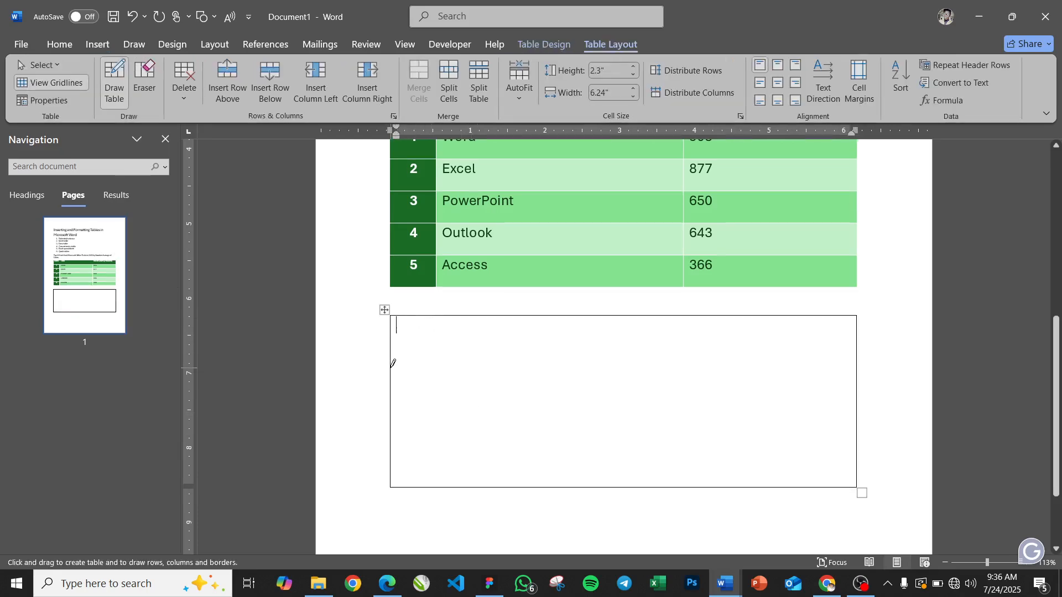
- Divide the drawn outline into three rows and five columns with two horizontal and four vertical lines
mouse_move(392, 365)
left_mouse_down()
mouse_move(825, 382)
mouse_move(854, 366)
left_mouse_up()
left_click_drag(391, 434, 772, 435)
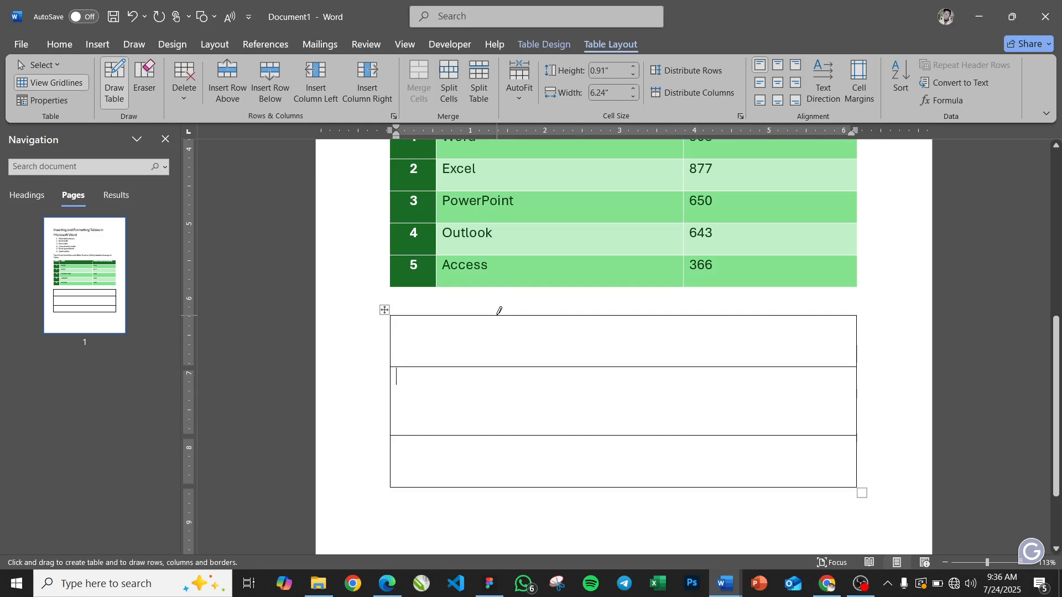
mouse_move(499, 311)
left_mouse_down()
mouse_move(498, 440)
mouse_move(526, 424)
left_mouse_up()
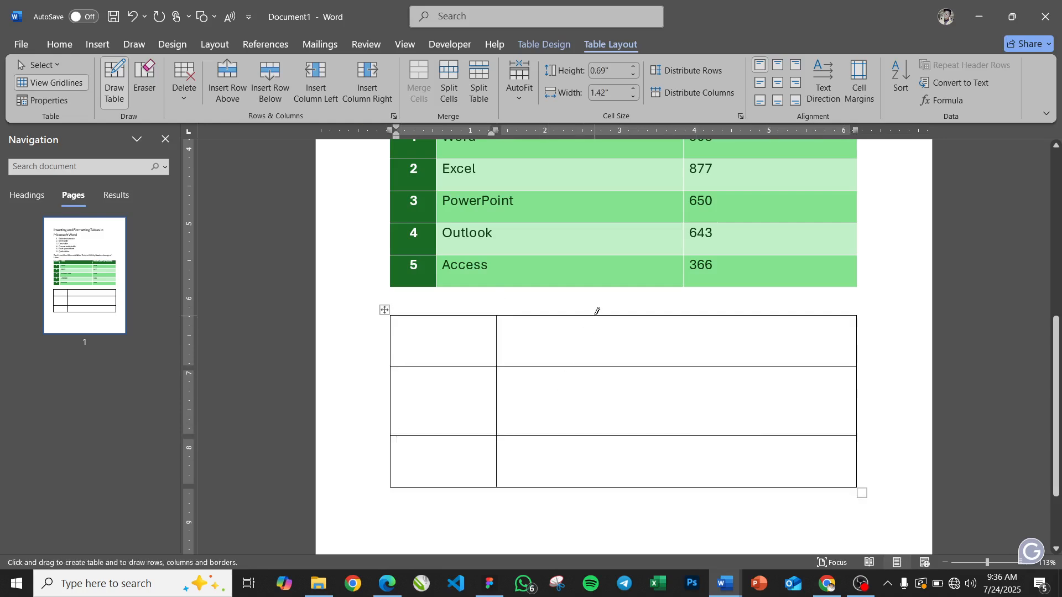
mouse_move(597, 311)
left_mouse_down()
mouse_move(612, 422)
mouse_move(597, 484)
left_mouse_up()
left_click_drag(689, 312, 687, 482)
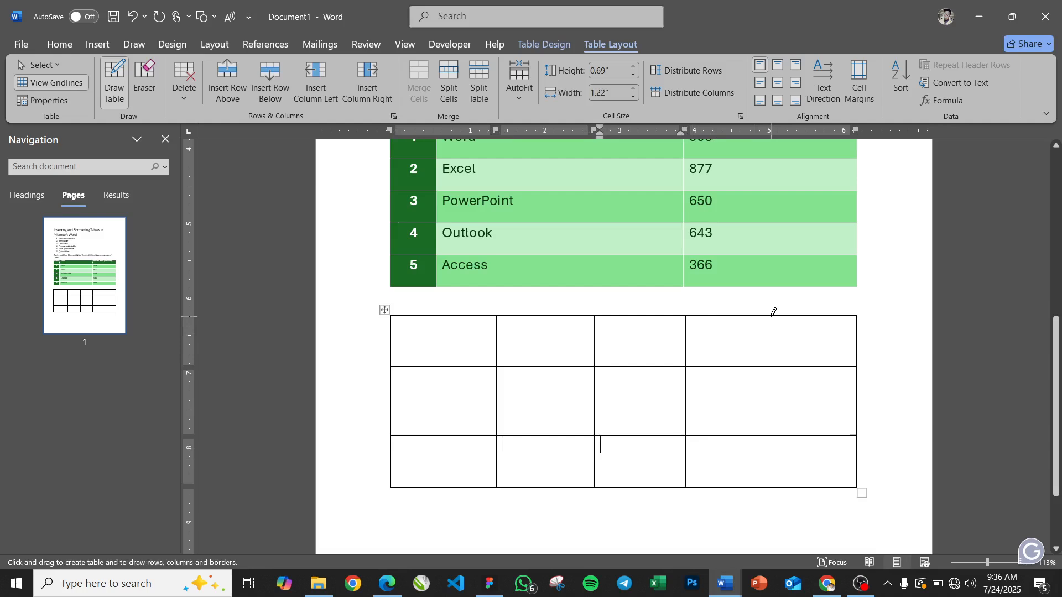
left_click_drag(774, 321, 772, 485)
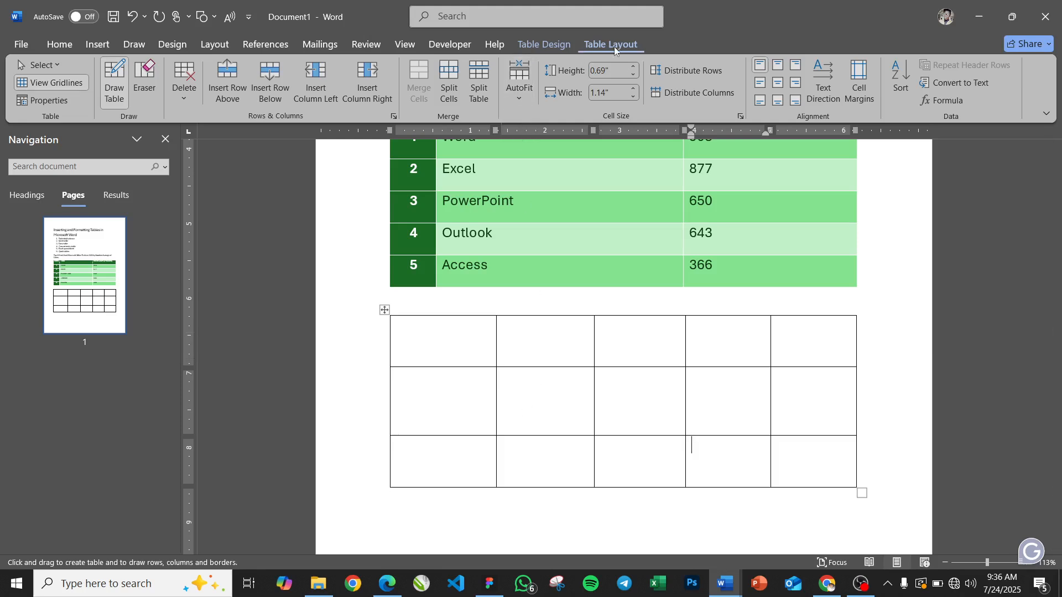
- Erase the divider between the first two columns in every row and the middle row's dividers between its last three cells
left_click(143, 78)
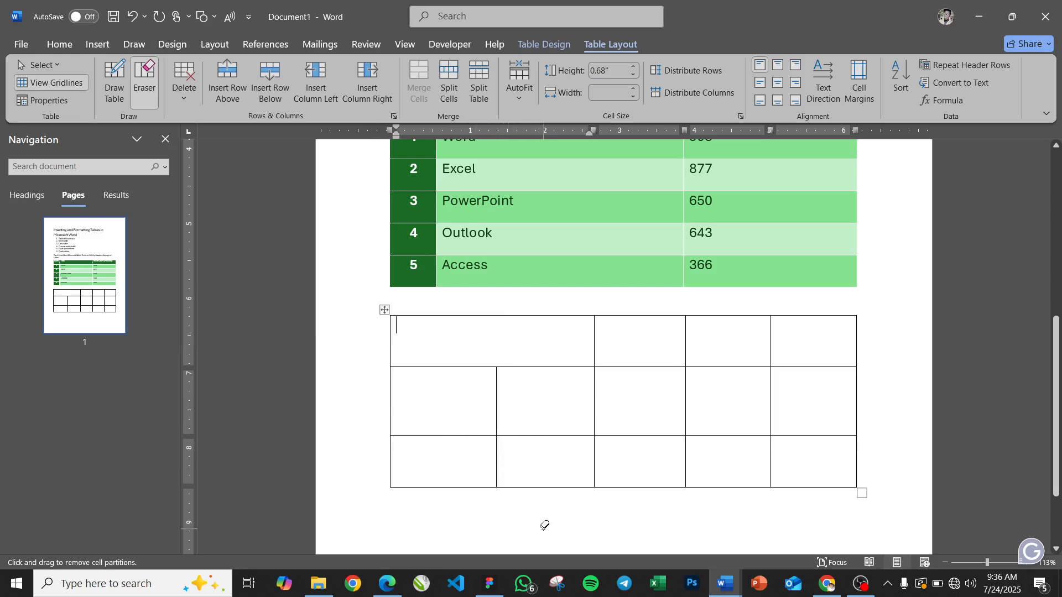
left_click(544, 465)
mouse_move(668, 396)
left_mouse_down()
mouse_move(804, 387)
mouse_move(798, 423)
left_mouse_up()
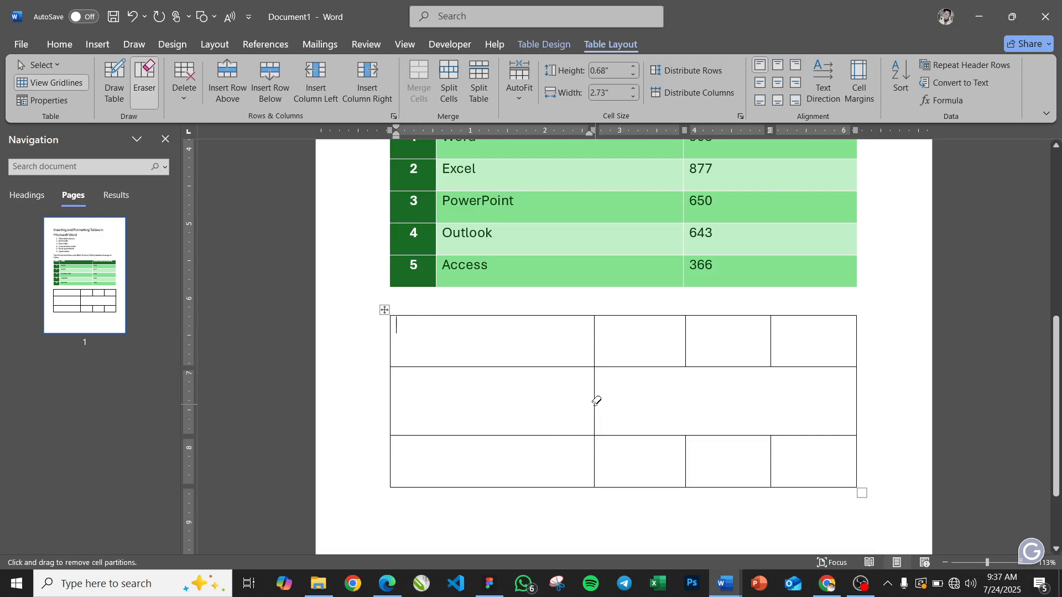
key("Escape")
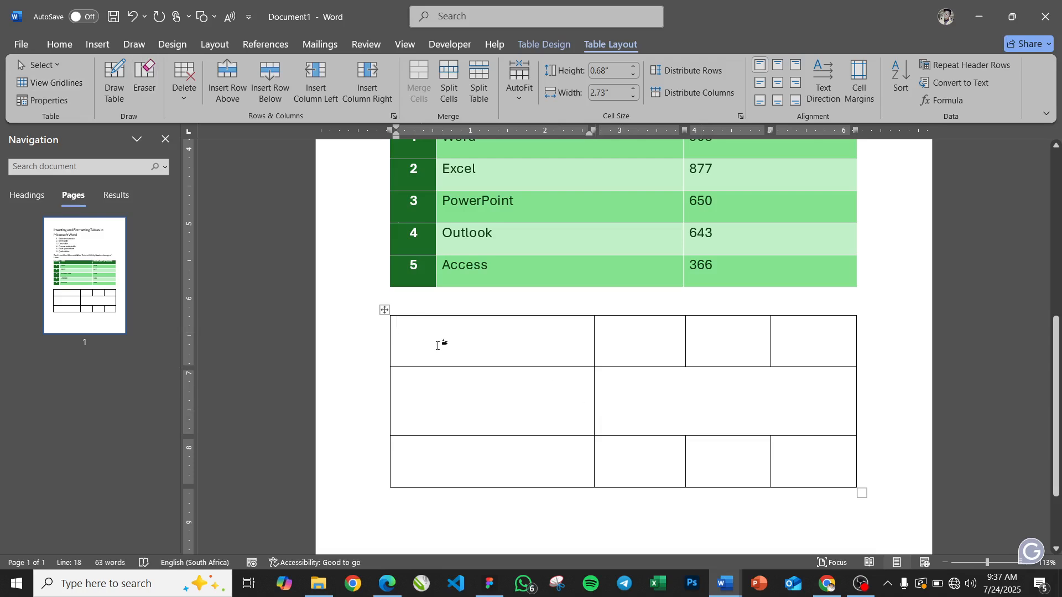
- Select the entire drawn table below the green table and delete it
left_click(386, 311)
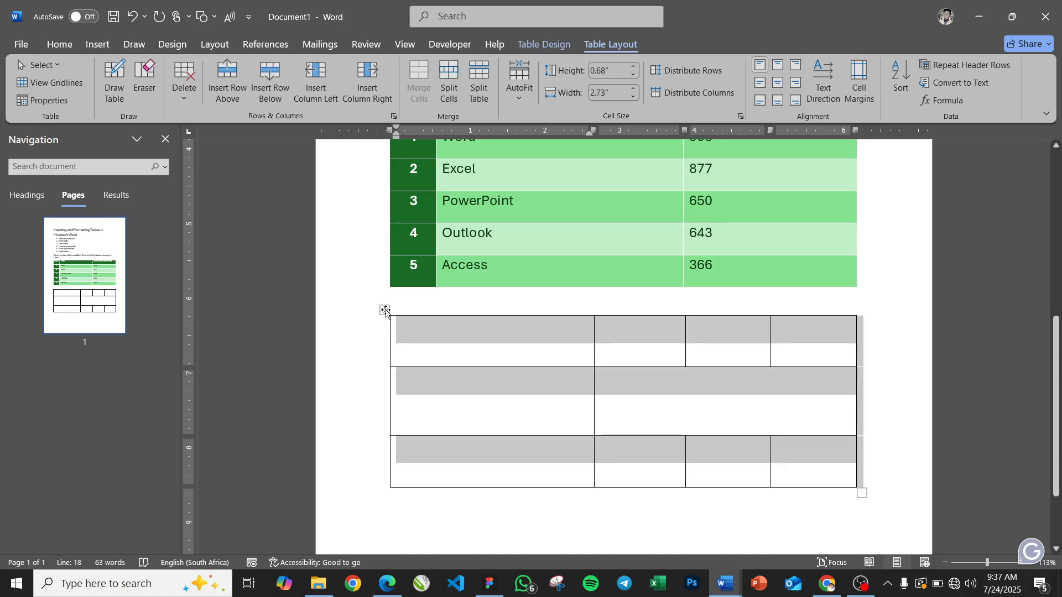
right_click(385, 311)
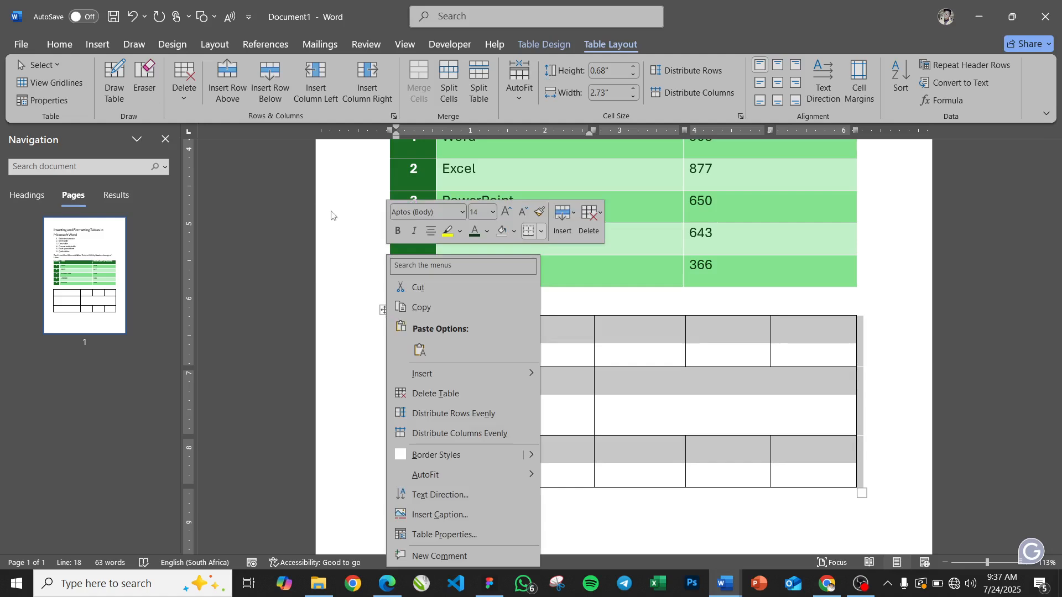
left_click(447, 395)
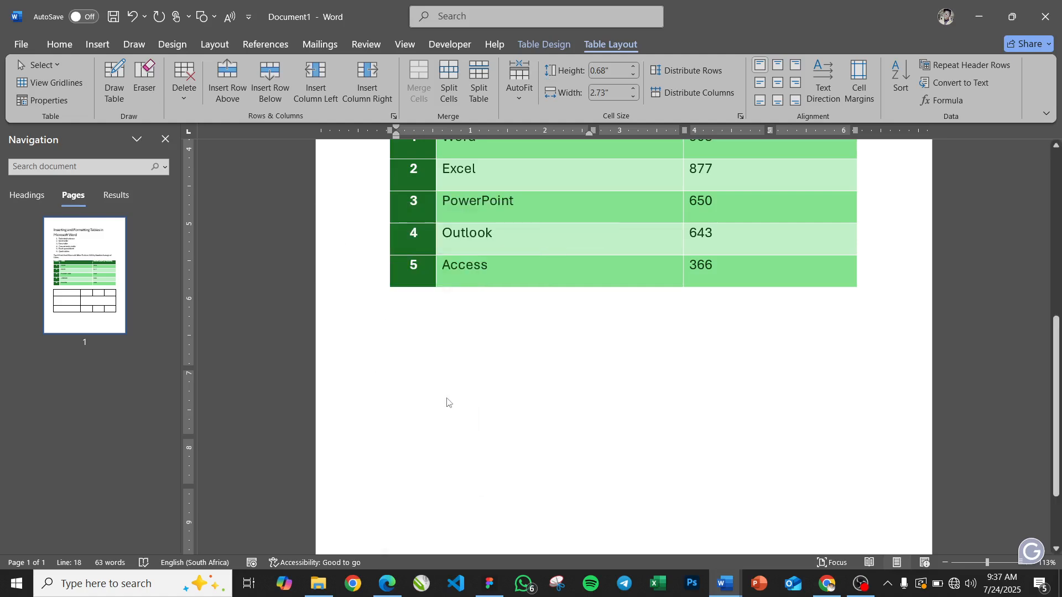
- Convert the six-item numbered list under the title into a one-column table separated at paragraphs, and undo the conversion
scroll(414, 338, "up", 5)
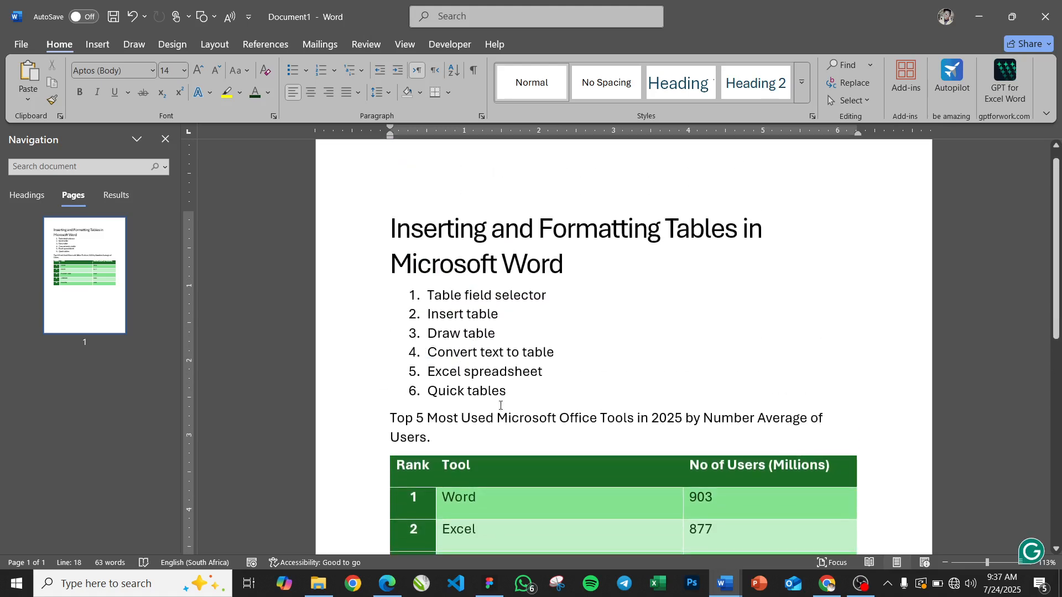
left_click(103, 44)
left_click(132, 99)
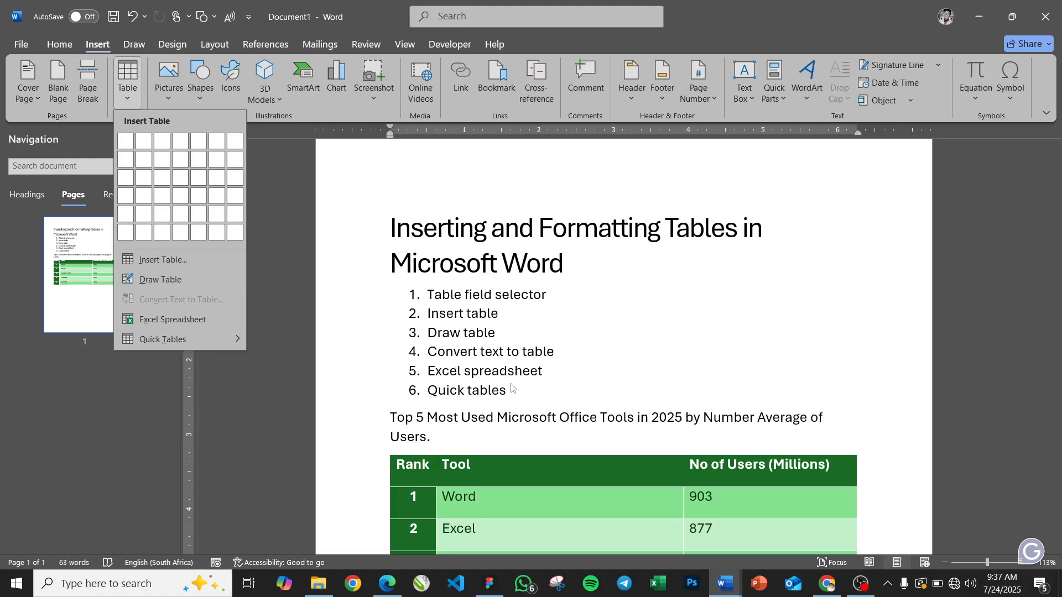
left_click(532, 397)
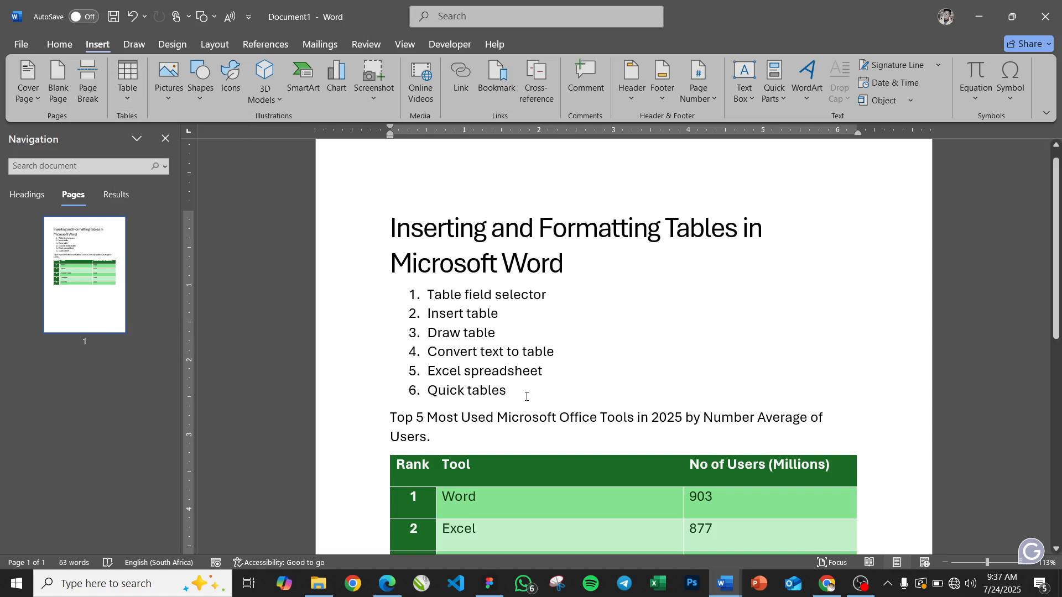
left_click_drag(526, 397, 427, 293)
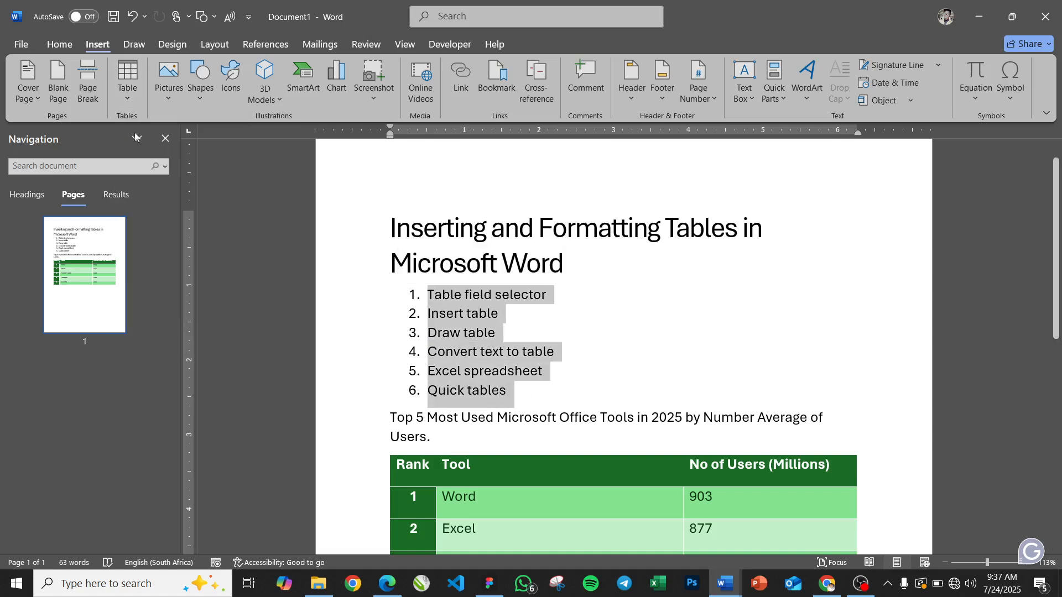
left_click(125, 100)
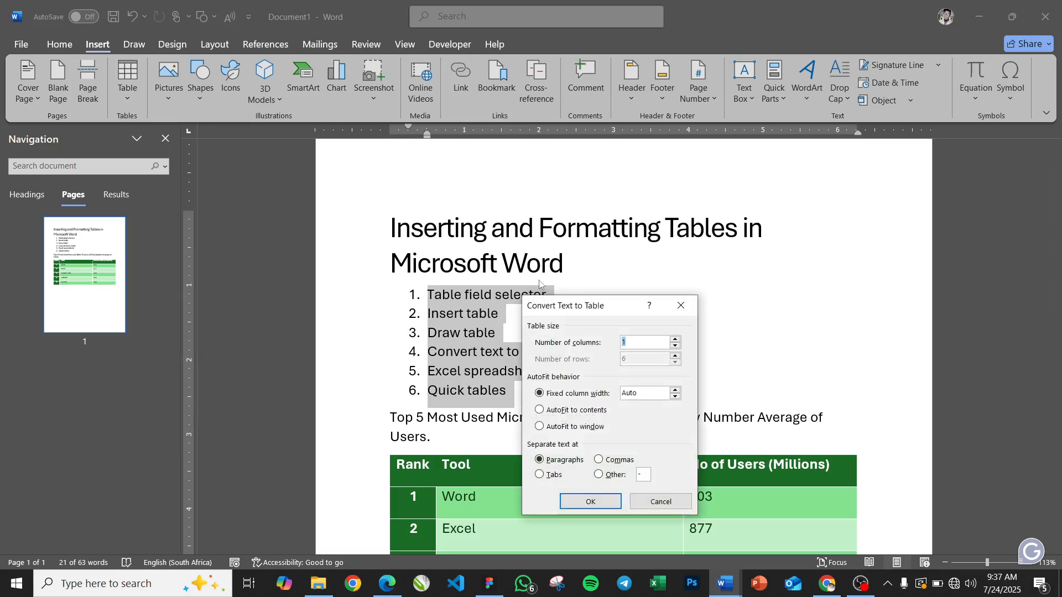
left_click_drag(607, 306, 791, 191)
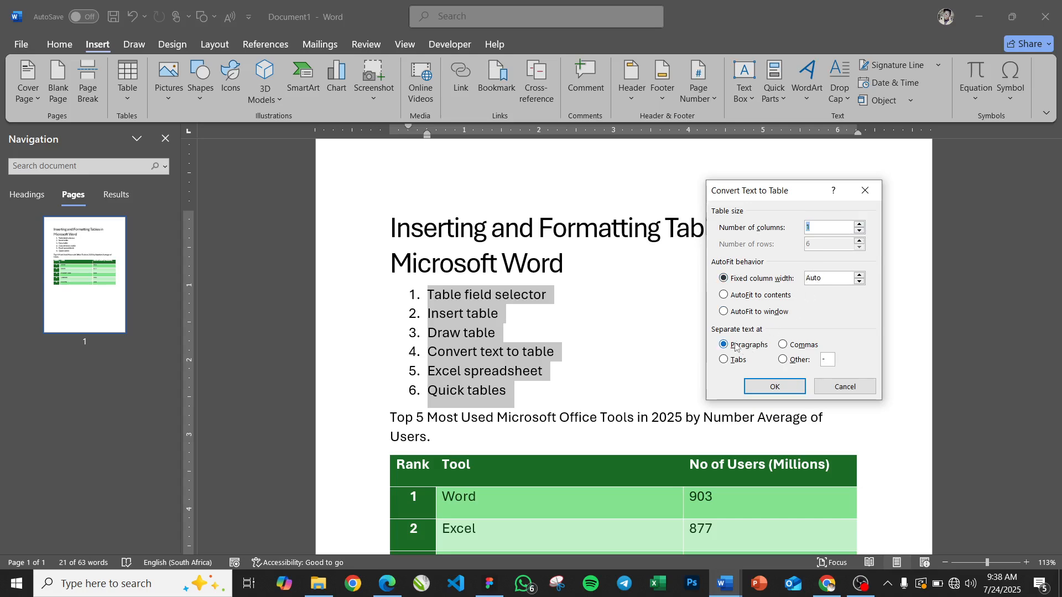
left_click(775, 387)
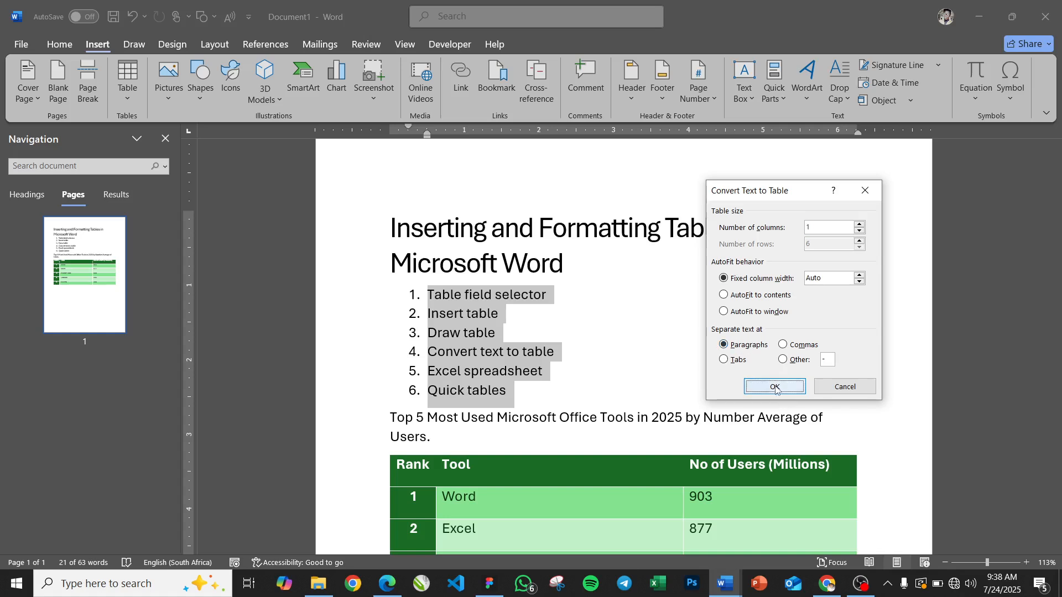
left_click(506, 317)
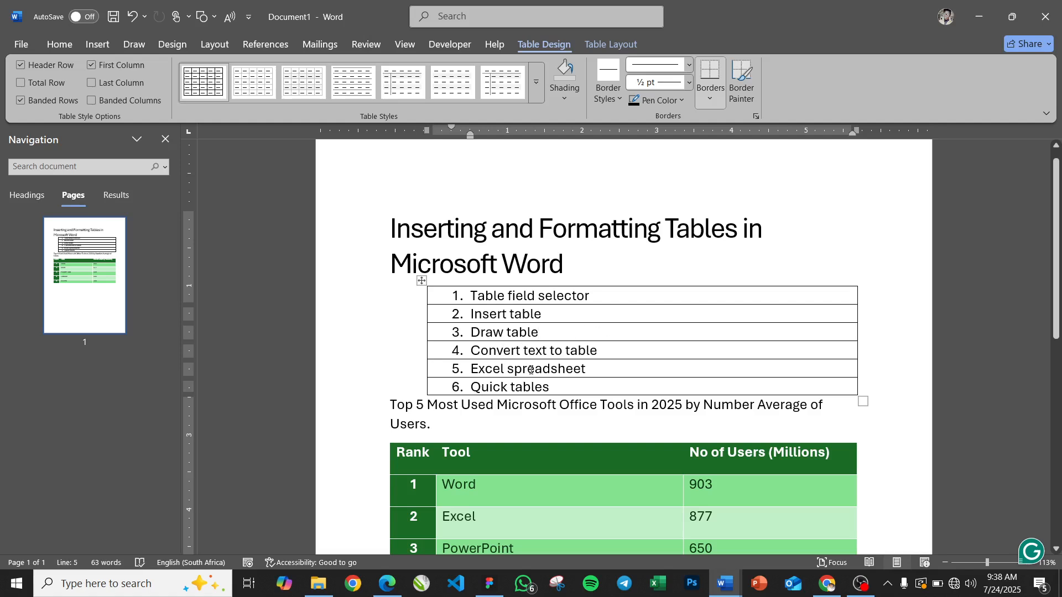
key("ctrl+z")
scroll(530, 370, "down", 6)
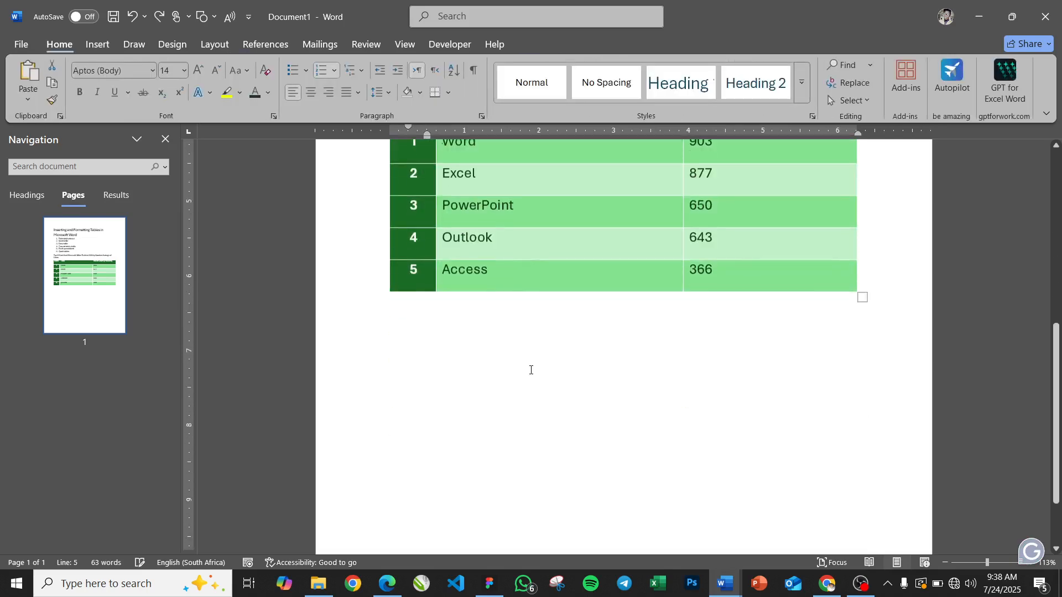
scroll(531, 370, "down", 1)
left_click(531, 370)
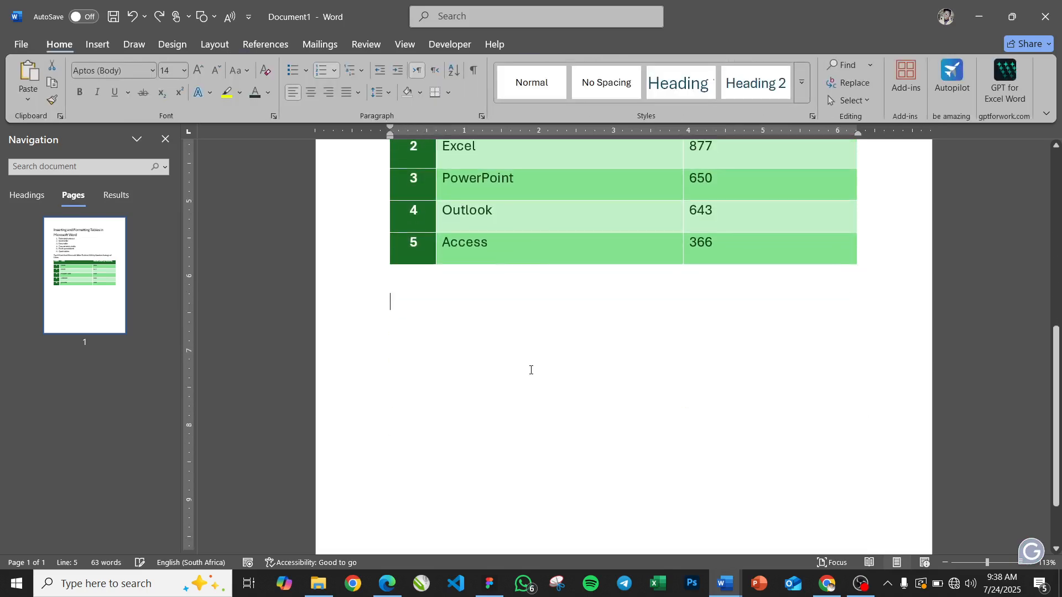
left_click(95, 46)
left_click(128, 96)
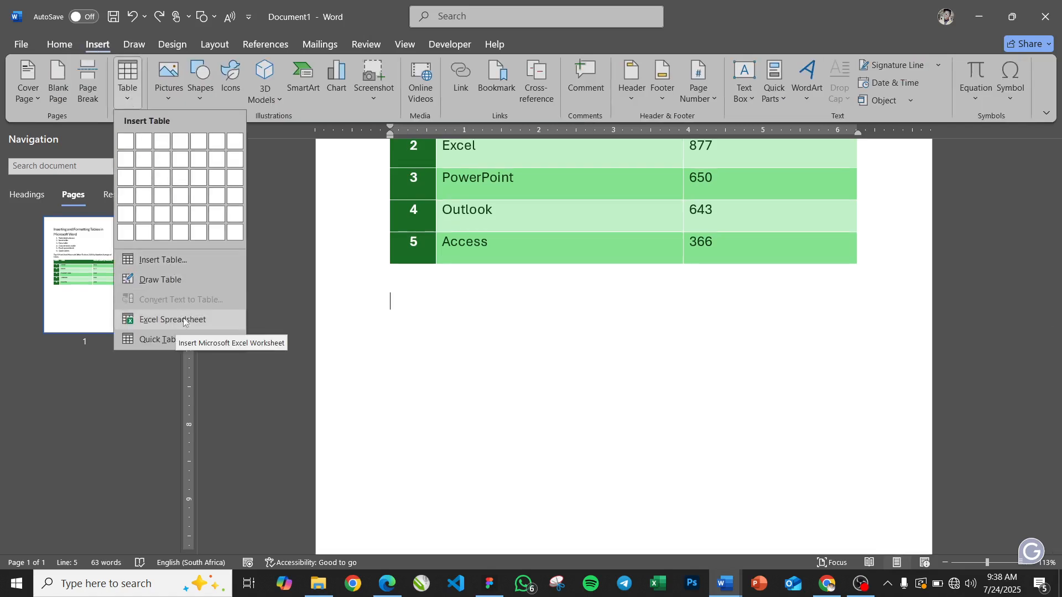
left_click(405, 314)
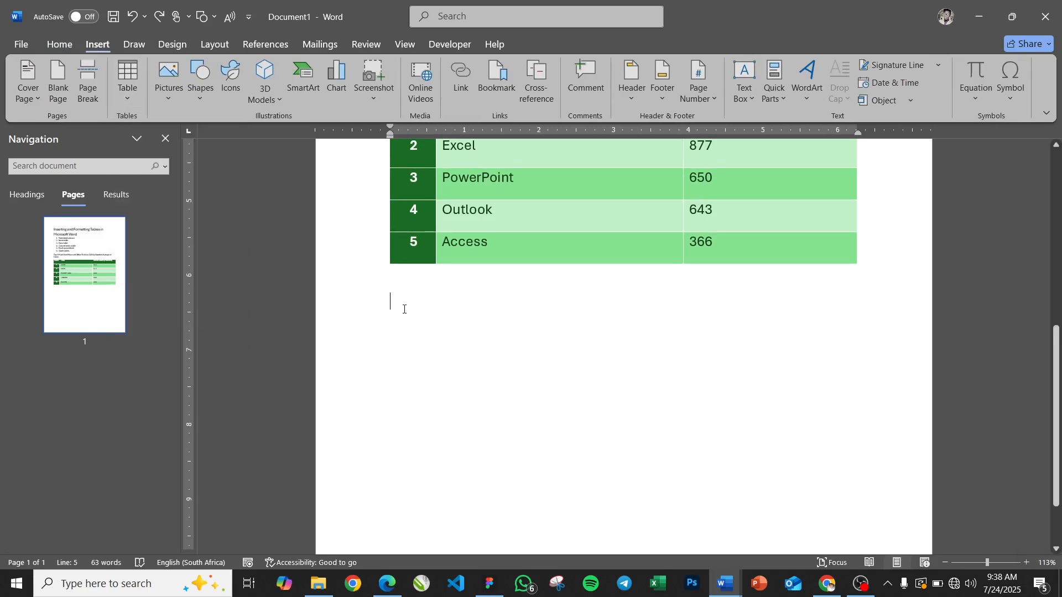
left_click(128, 101)
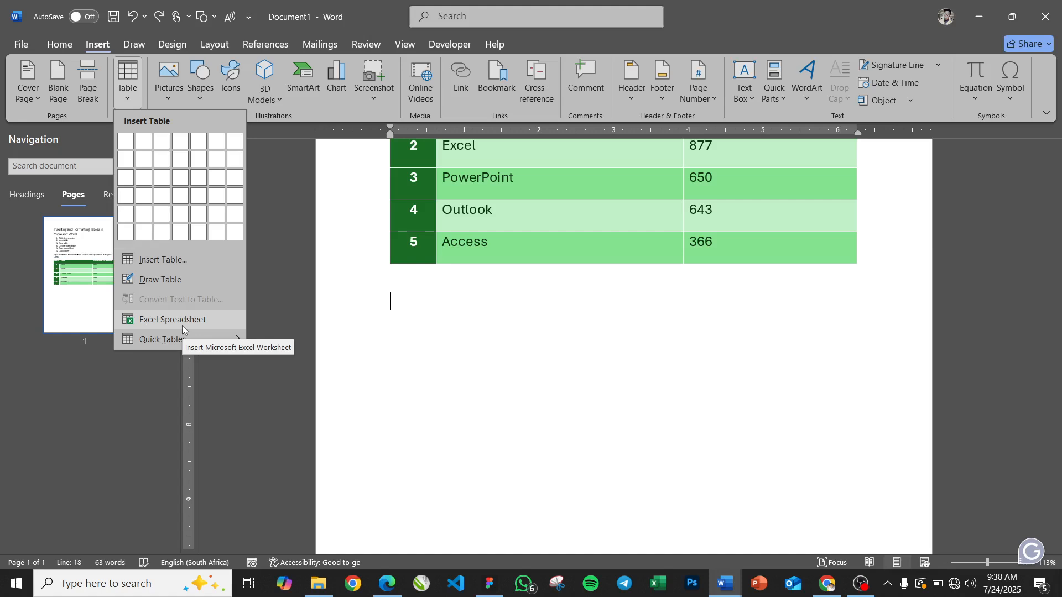
- View the Formula options for the last users cell of the green table and dismiss them without inserting a formula
left_click(529, 245)
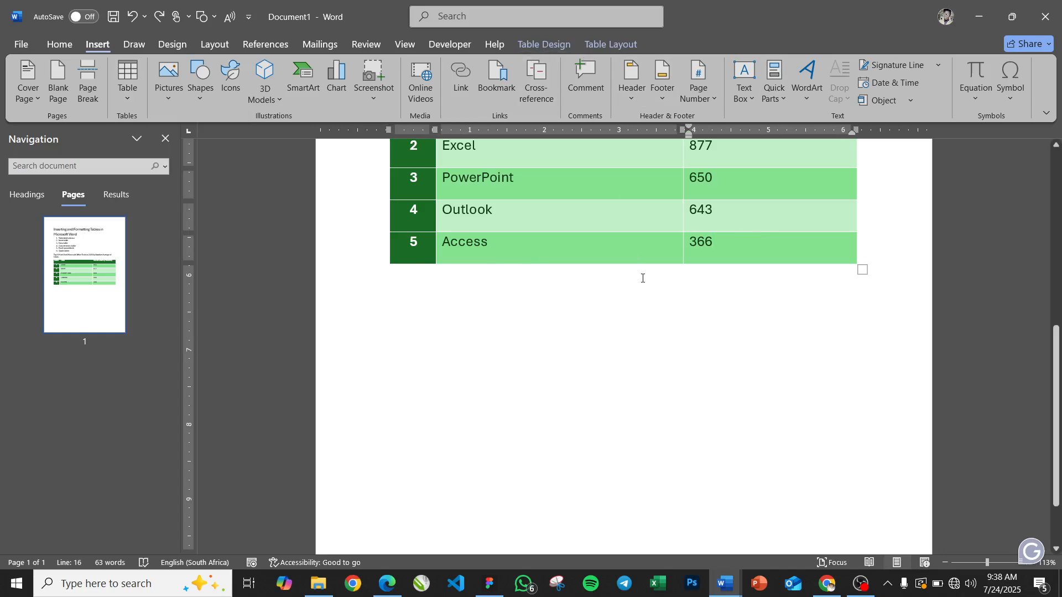
left_click(610, 45)
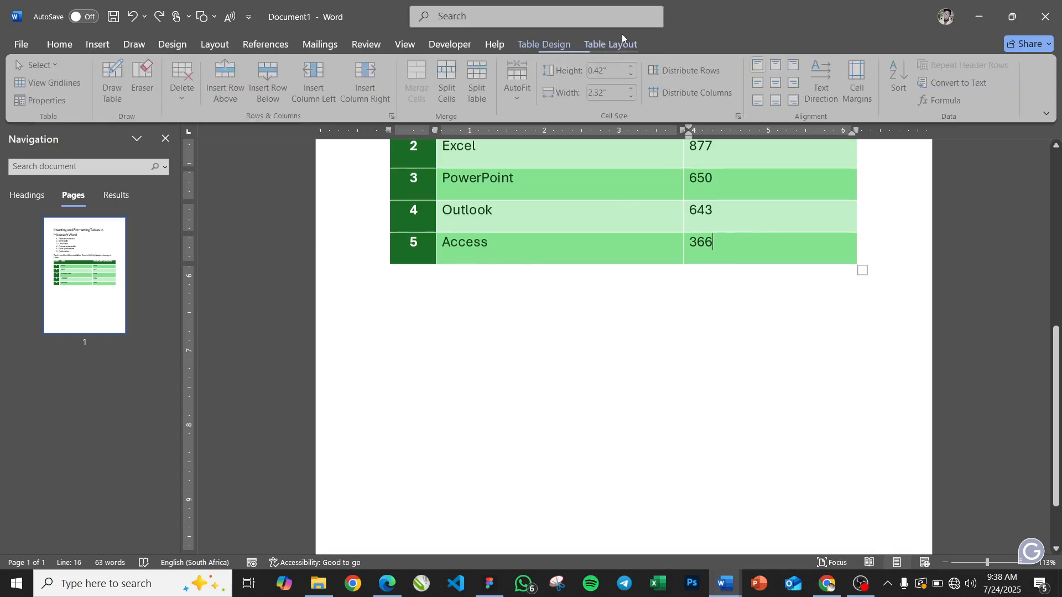
left_click(956, 100)
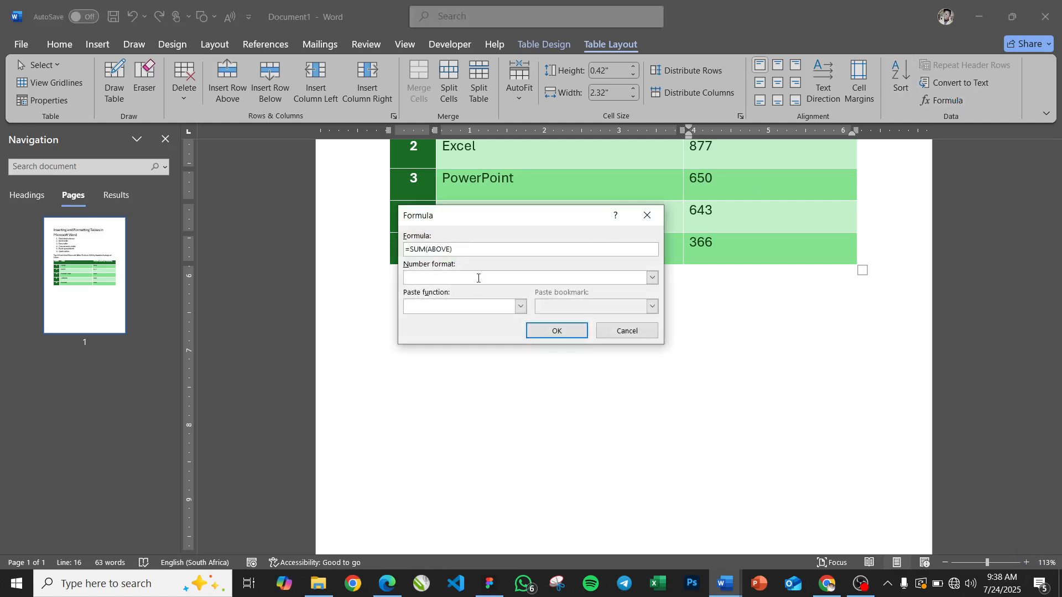
left_click(631, 330)
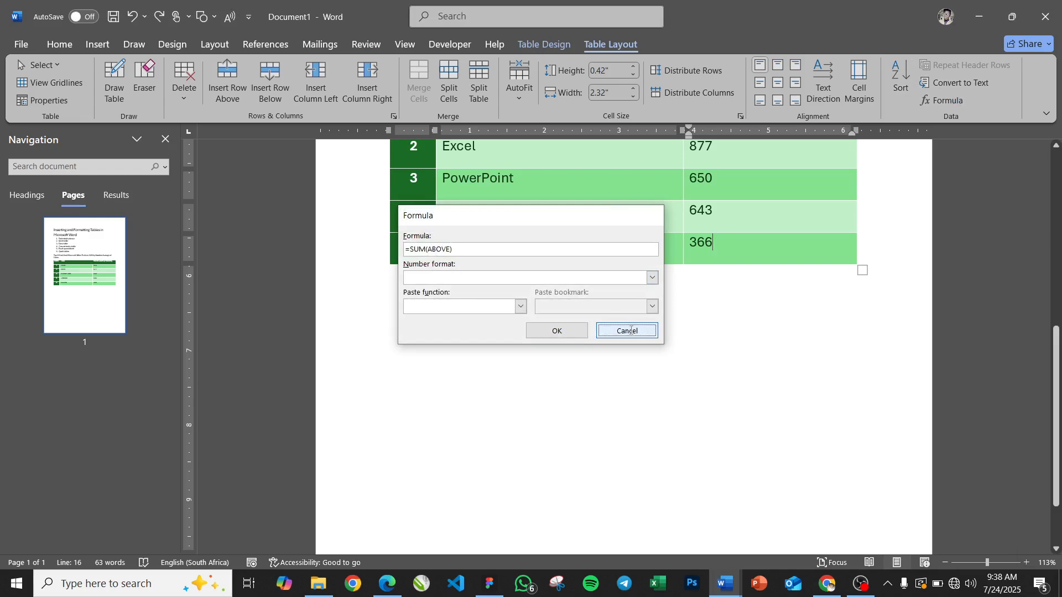
- Insert an embedded Excel spreadsheet on the empty line below the green table
left_click(458, 343)
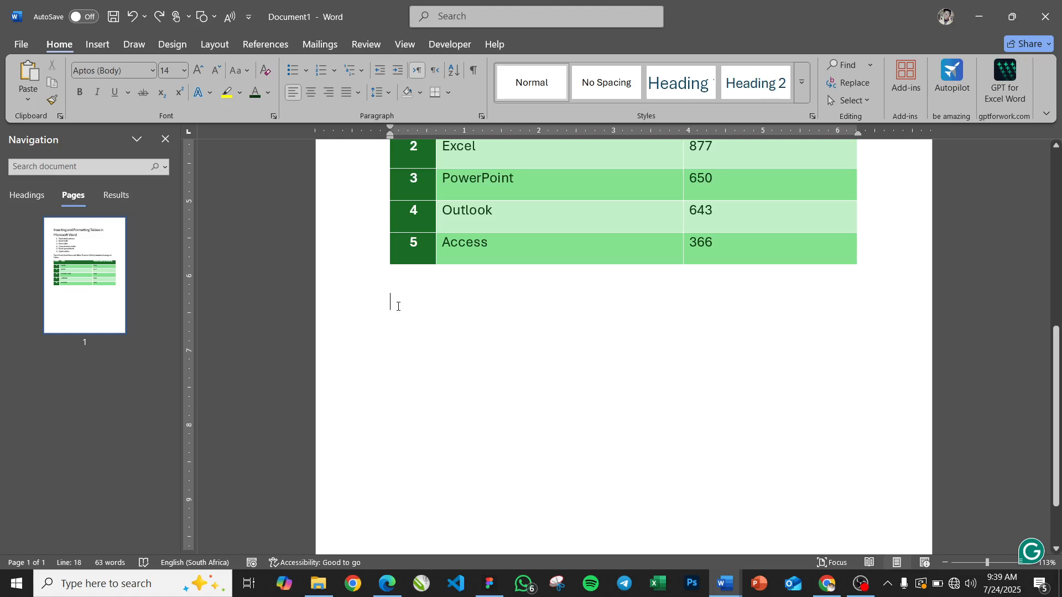
left_click(96, 47)
left_click(128, 105)
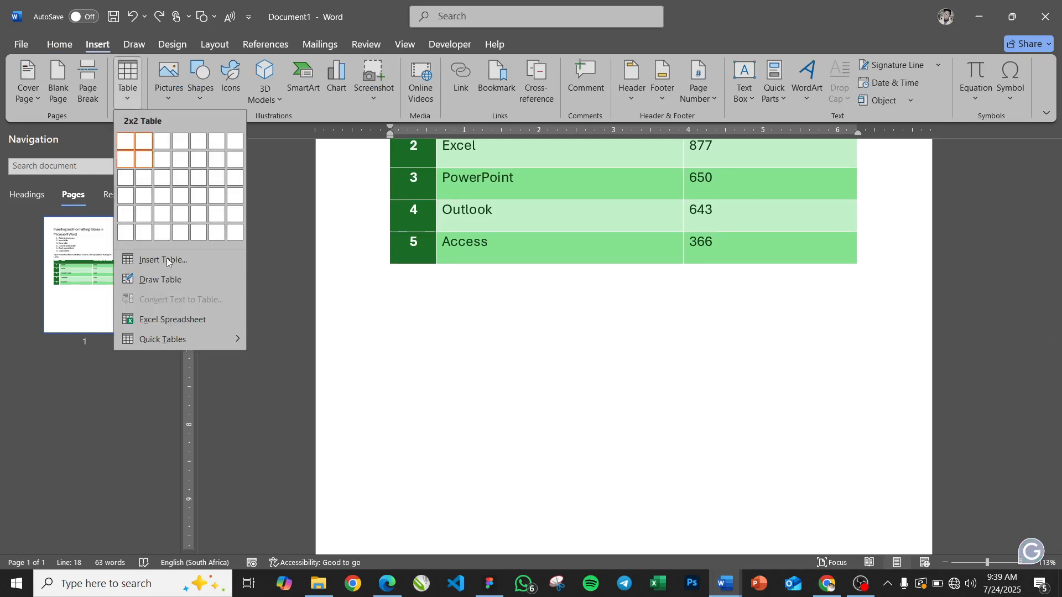
left_click(164, 320)
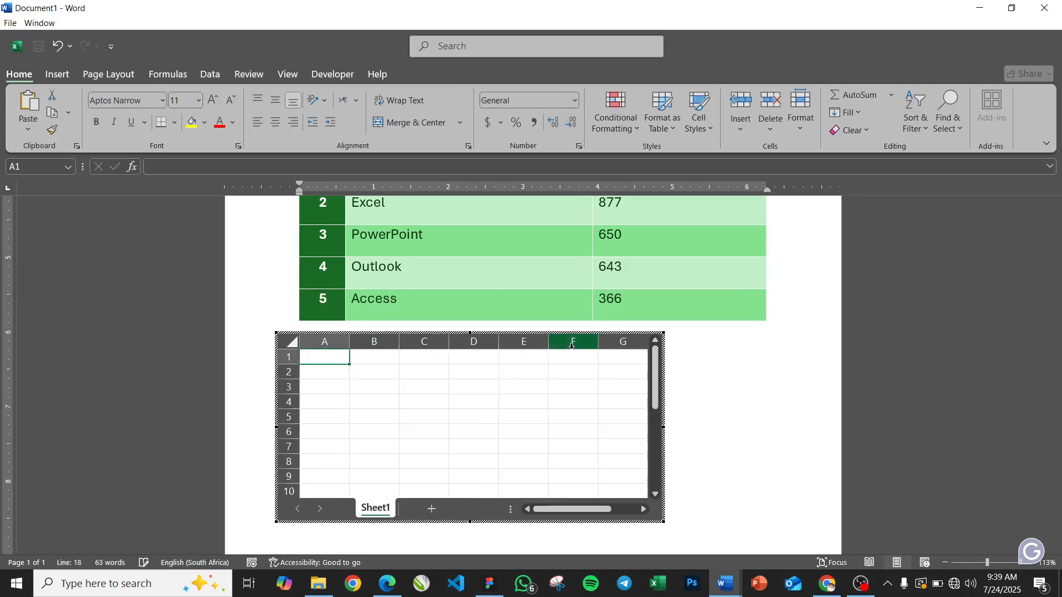
- Enlarge the embedded worksheet so that it shows columns A to I and rows 5 to 18
scroll(573, 351, "down", 2)
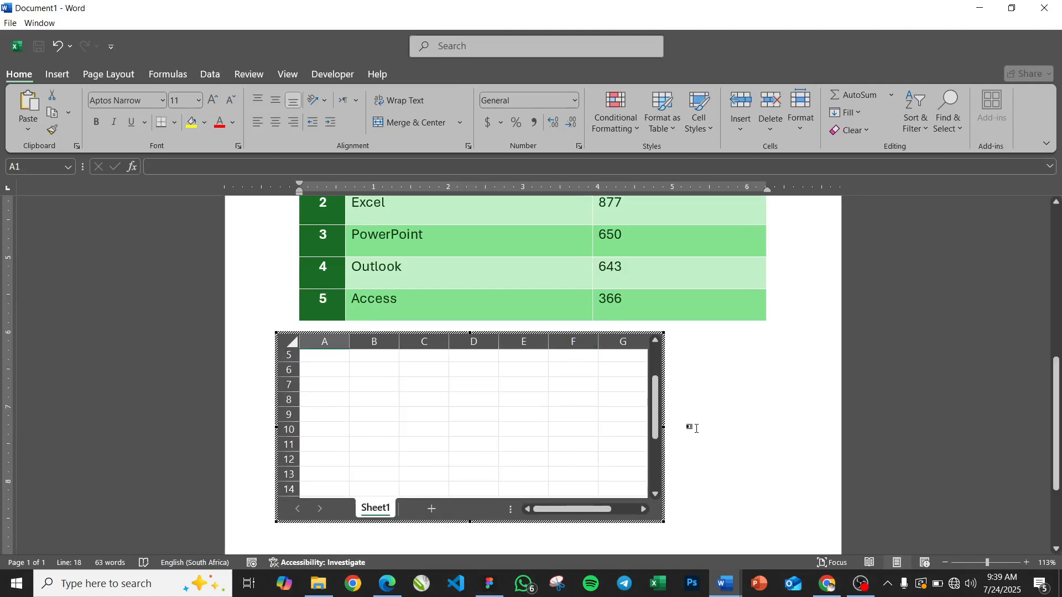
scroll(696, 428, "down", 3)
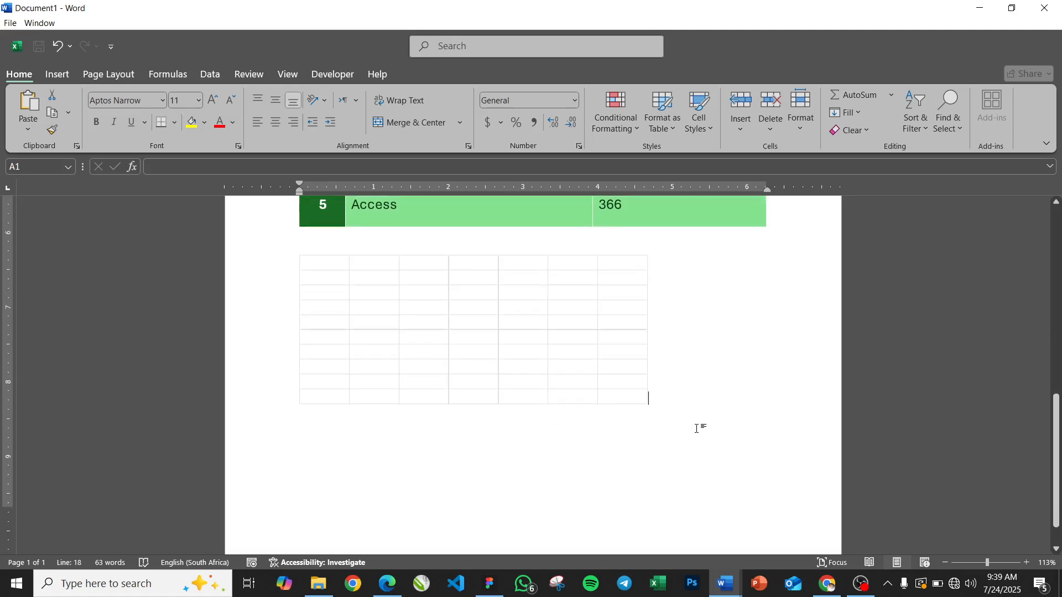
left_click_drag(663, 423, 681, 438)
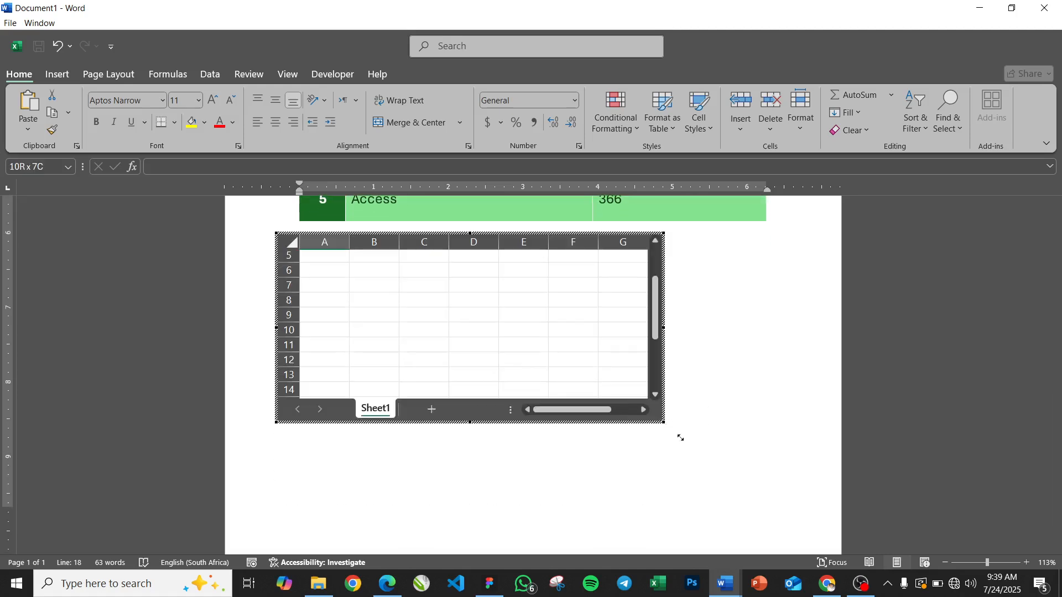
left_click_drag(759, 487, 759, 489)
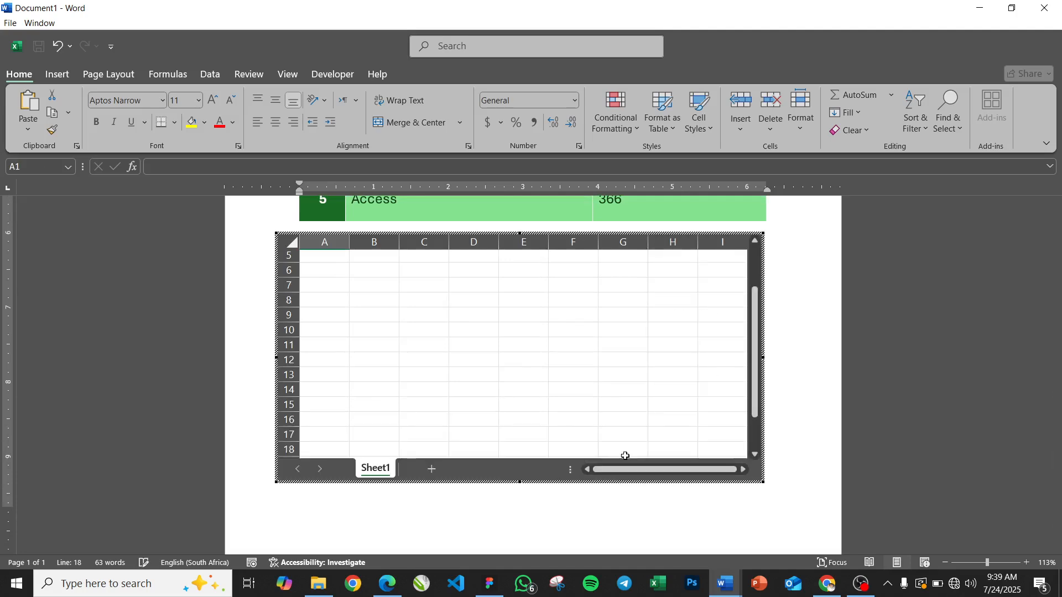
mouse_move(277, 357)
left_mouse_down()
mouse_move(310, 358)
mouse_move(288, 359)
left_mouse_up()
- Widen column A of the embedded worksheet slightly and return to the document
left_click(432, 300)
left_click(331, 268)
mouse_move(349, 248)
left_mouse_down()
mouse_move(398, 252)
mouse_move(359, 245)
left_mouse_up()
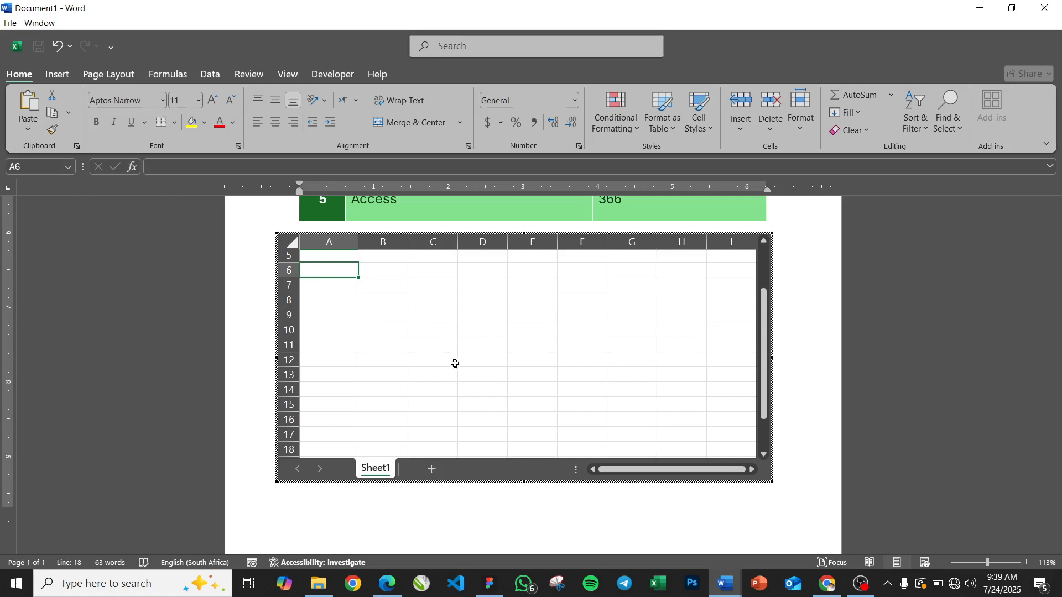
left_click(788, 542)
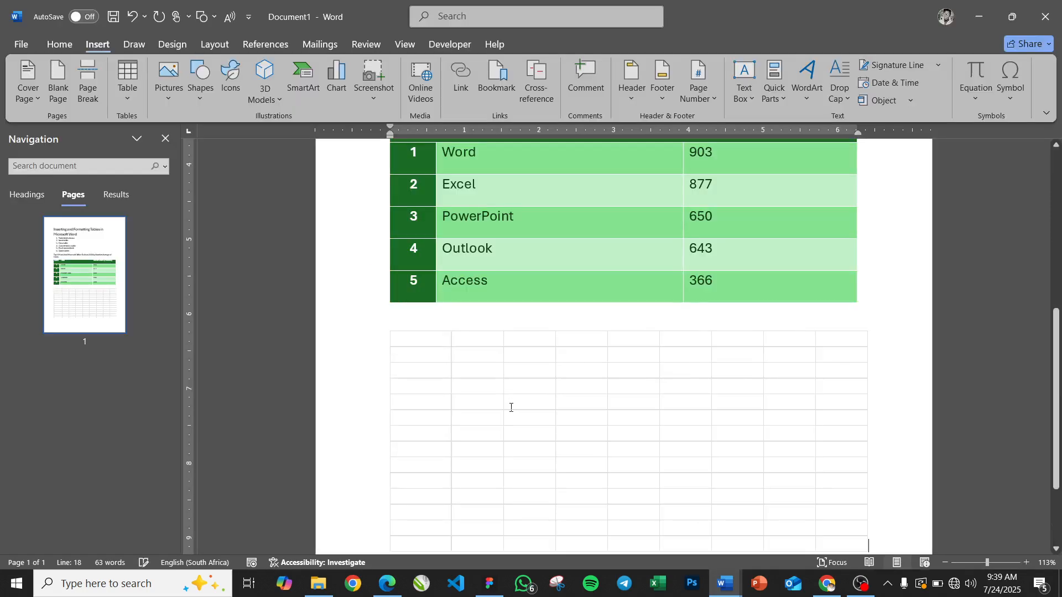
- Reopen the embedded worksheet for editing and leave it again without changes
left_click(510, 408)
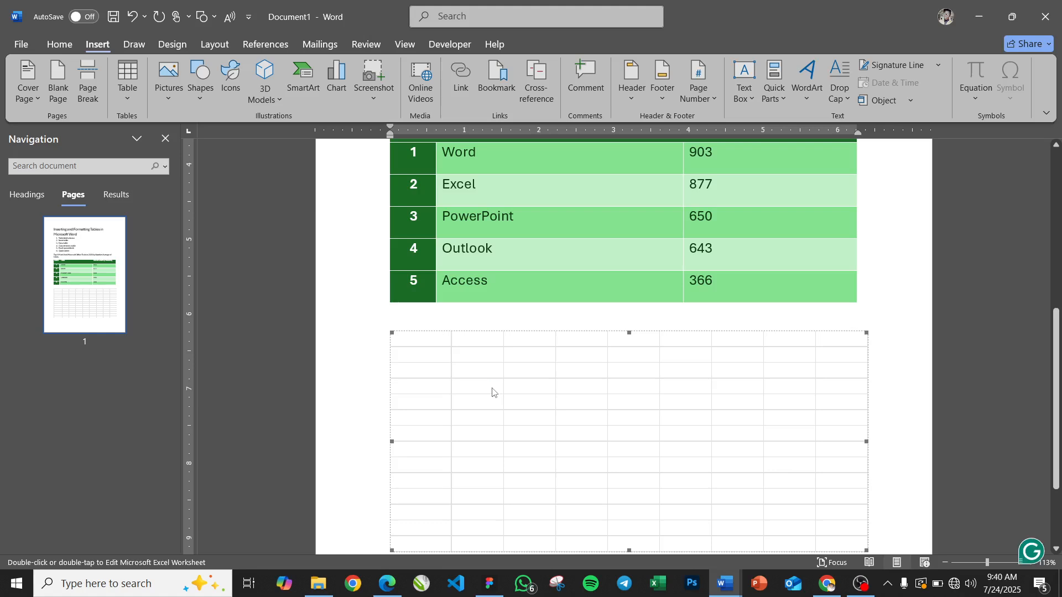
double_click(468, 381)
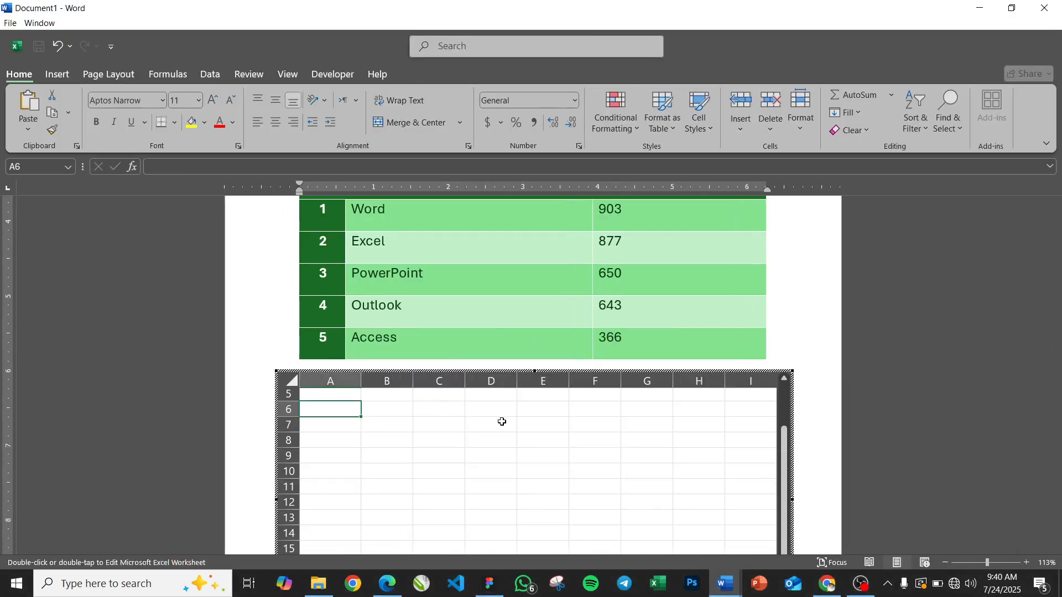
left_click(766, 485)
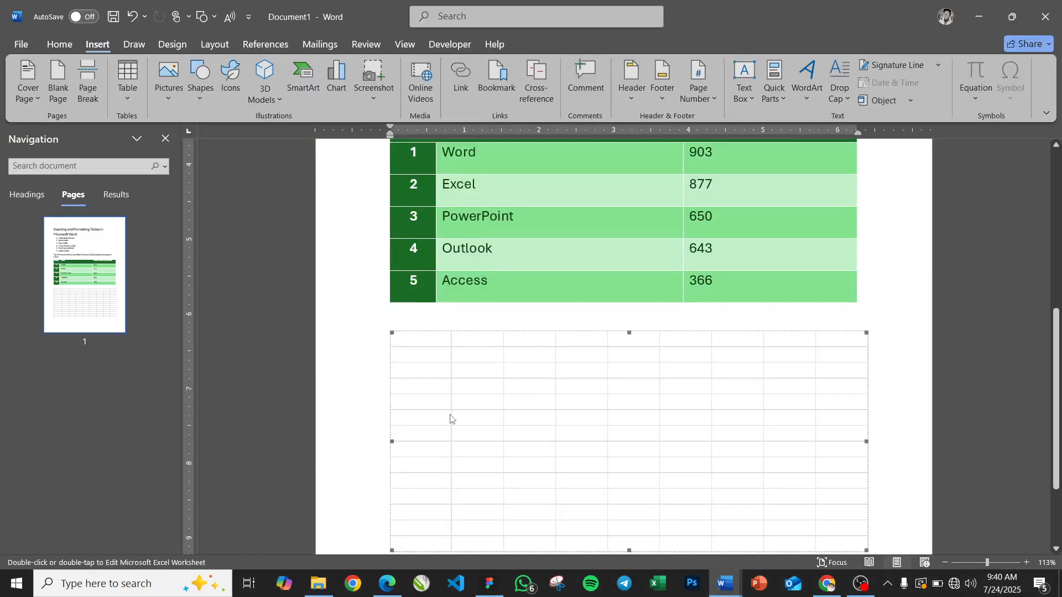
- Delete the embedded worksheet below the green table
key("Delete")
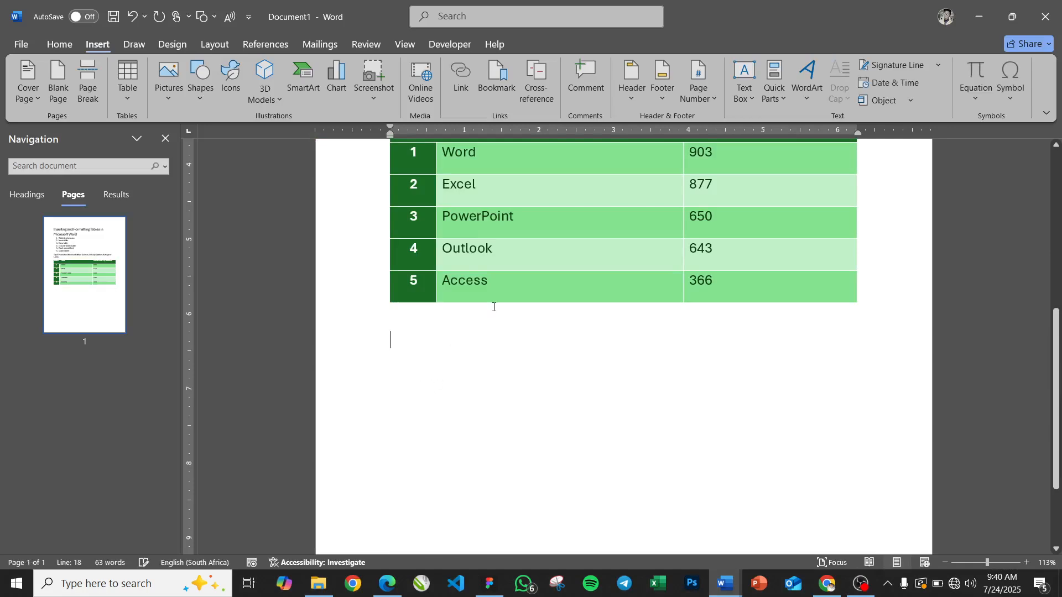
scroll(456, 285, "up", 3)
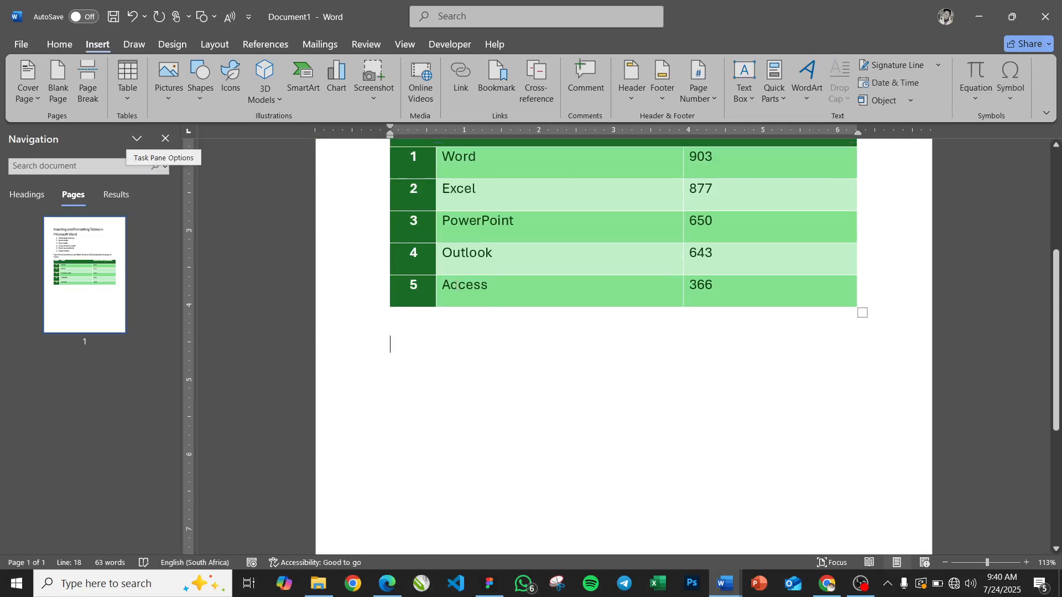
scroll(478, 299, "down", 3)
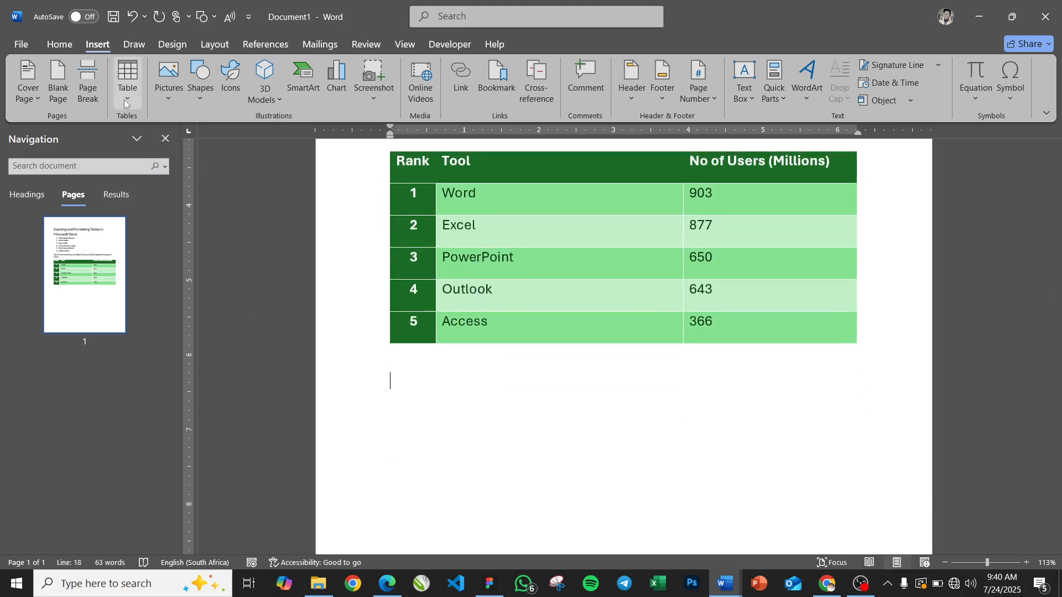
- Insert the built-in Matrix quick table on the empty line below the green table
left_click(124, 100)
mouse_move(158, 342)
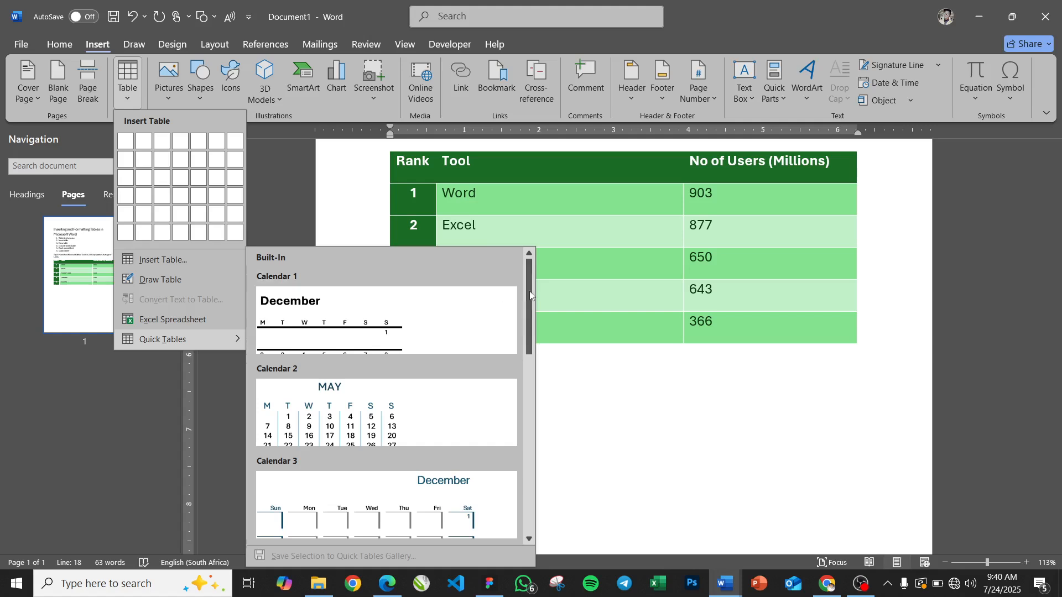
scroll(529, 291, "down", 2)
scroll(531, 396, "down", 4)
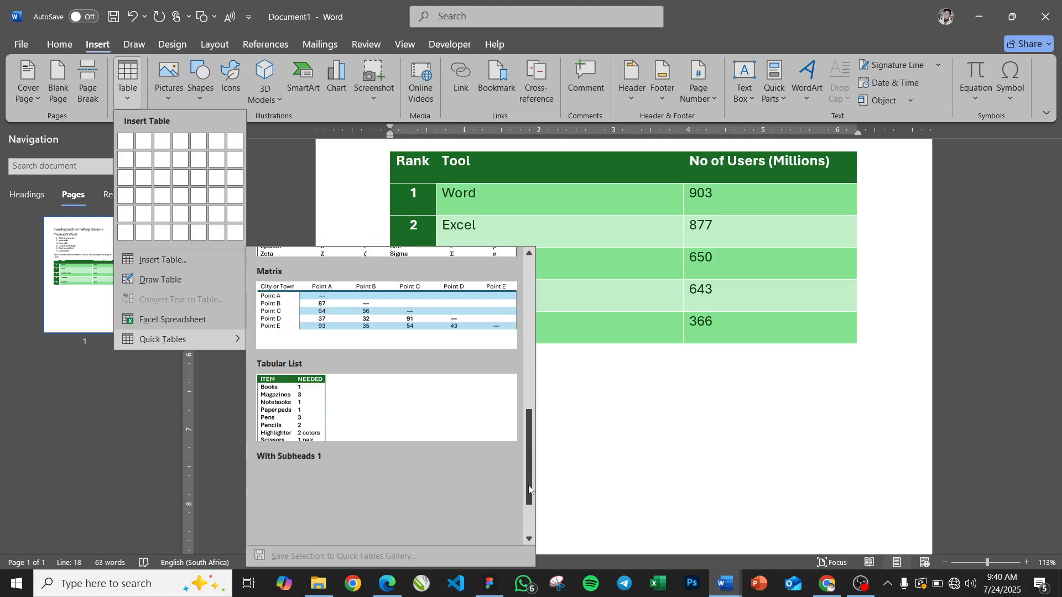
scroll(531, 486, "up", 1)
scroll(534, 503, "down", 1)
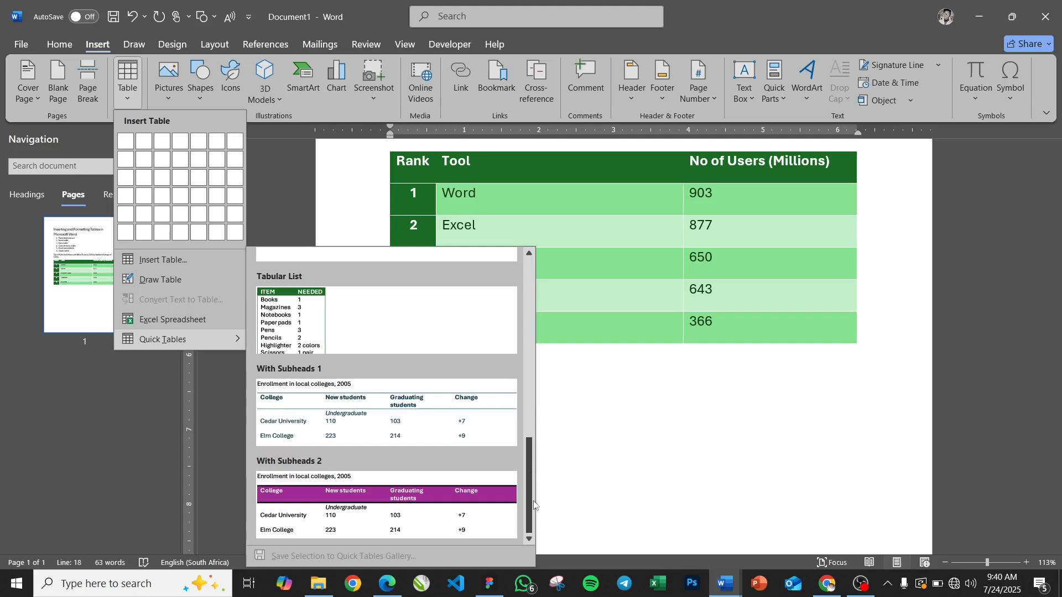
scroll(536, 506, "up", 3)
scroll(524, 423, "up", 1)
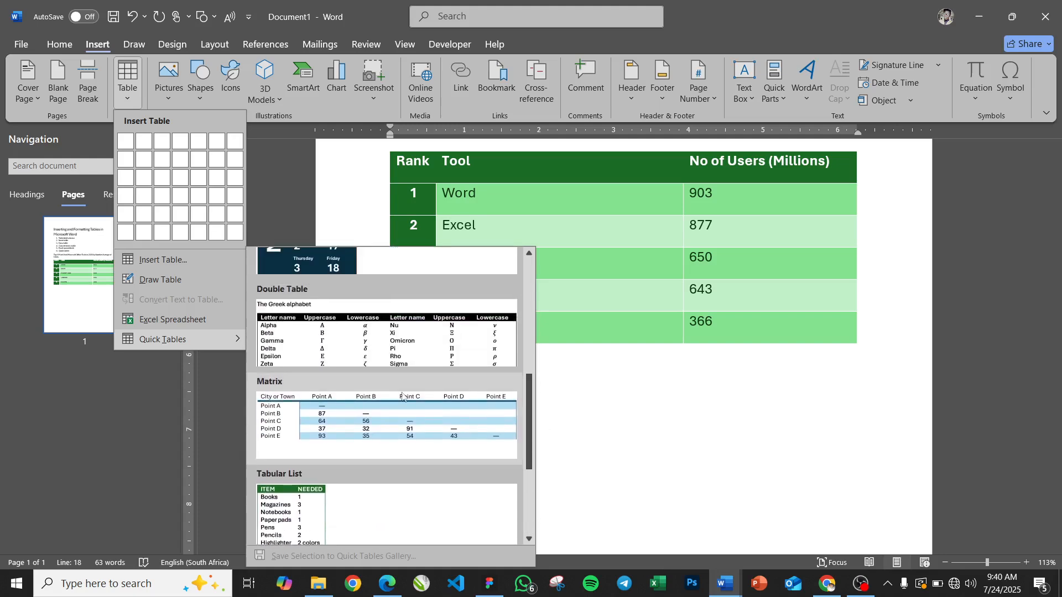
left_click(346, 417)
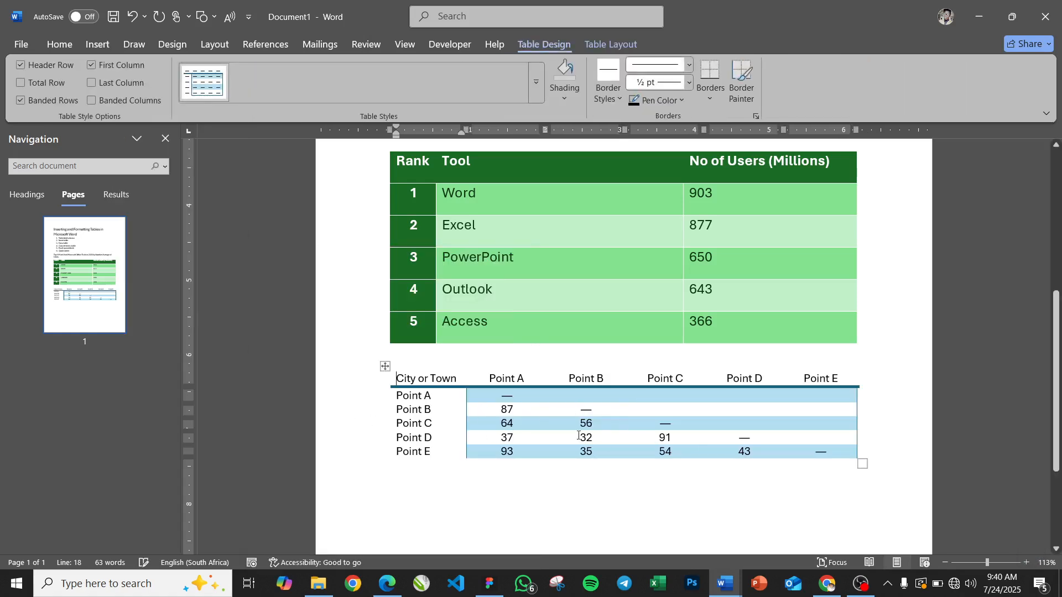
triple_click(453, 380)
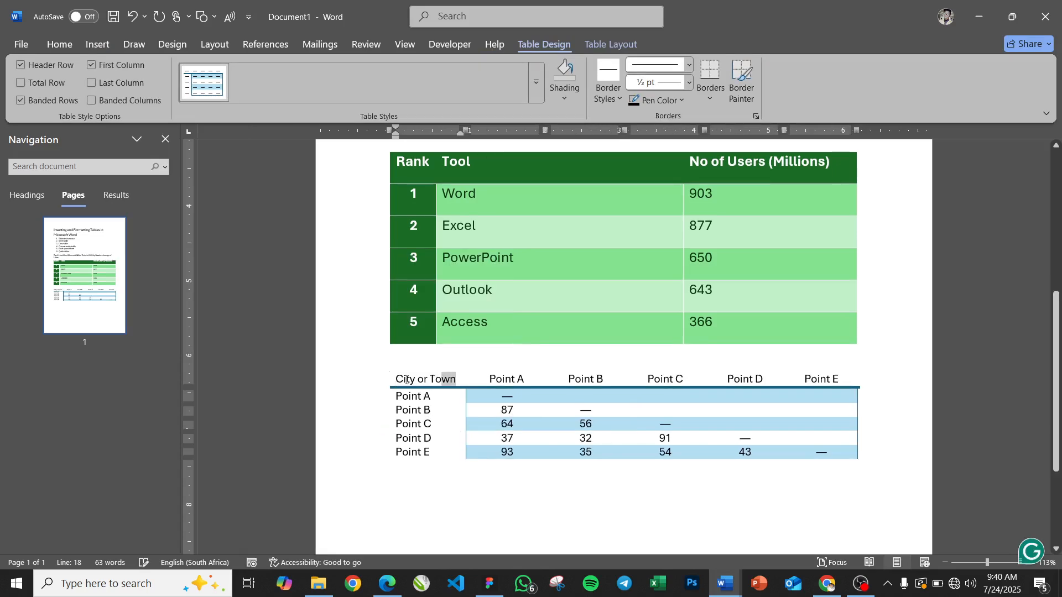
triple_click(442, 398)
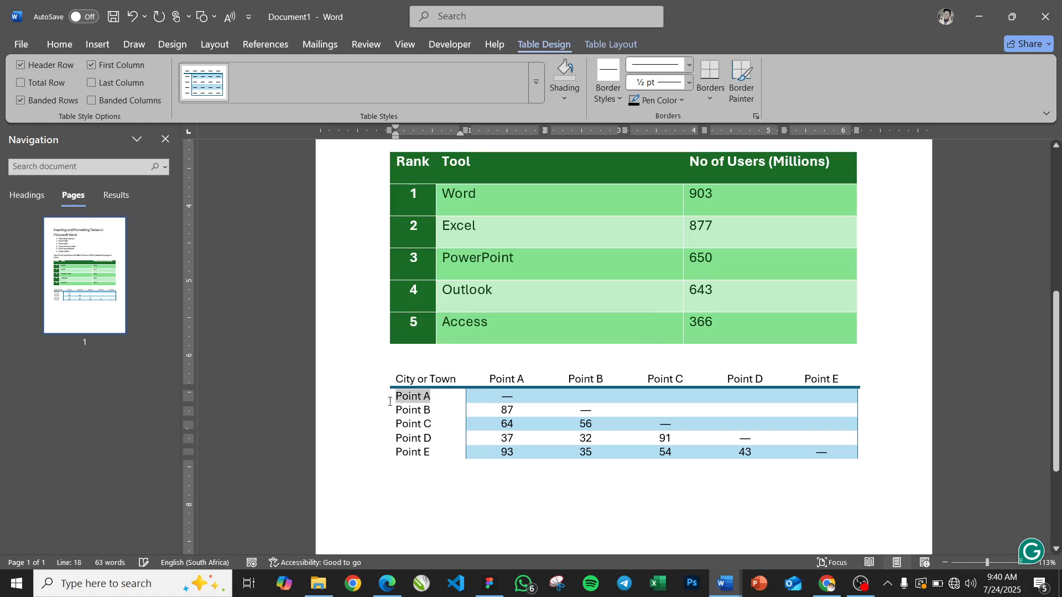
left_click(437, 411)
left_click(511, 410)
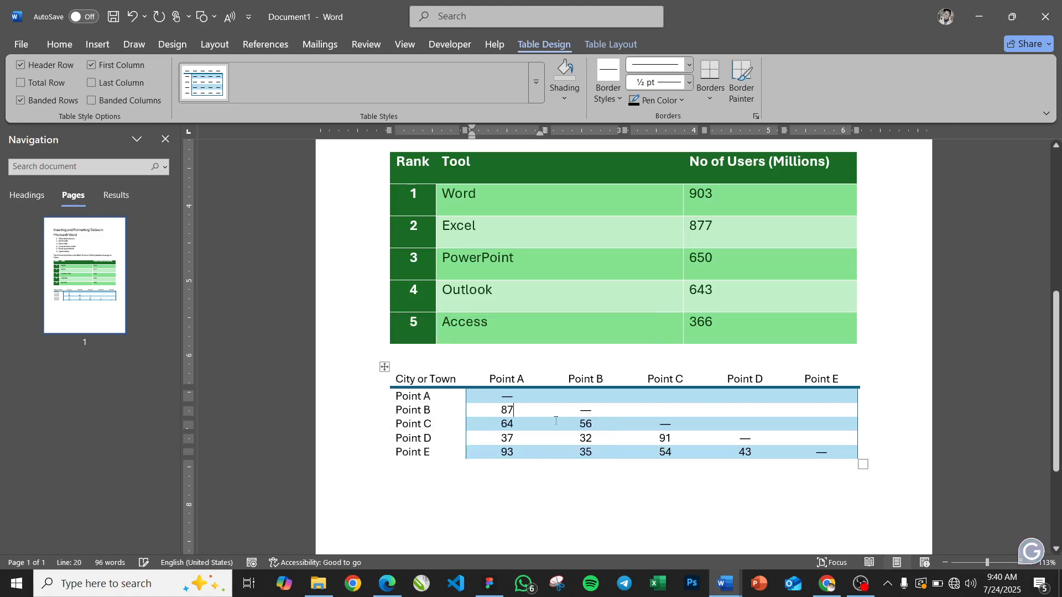
- Insert an empty row between Point C and Point D in the matrix table, and delete that entire row again
left_click(370, 433)
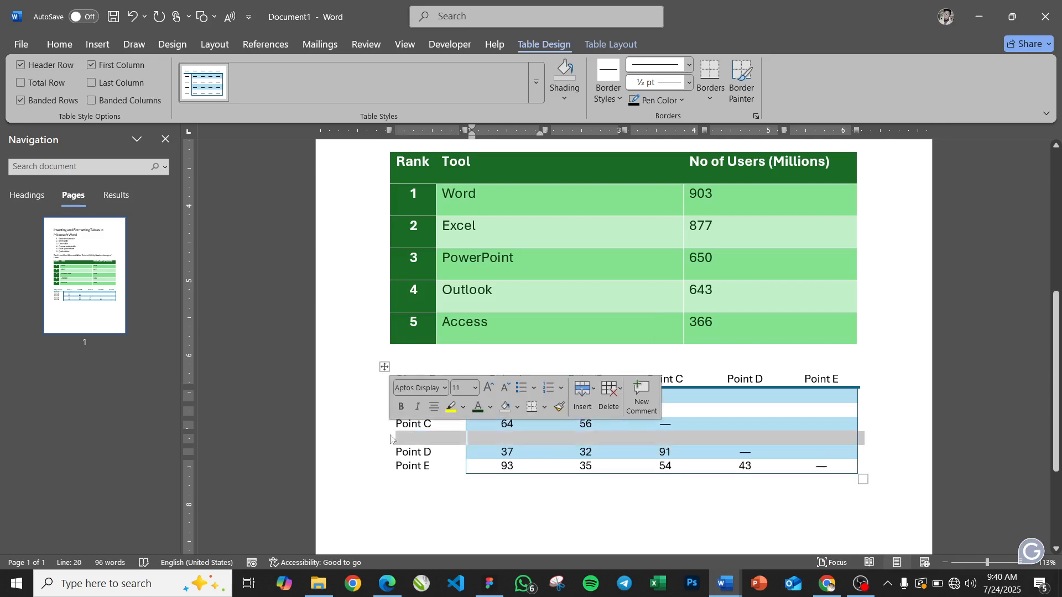
left_click(422, 438)
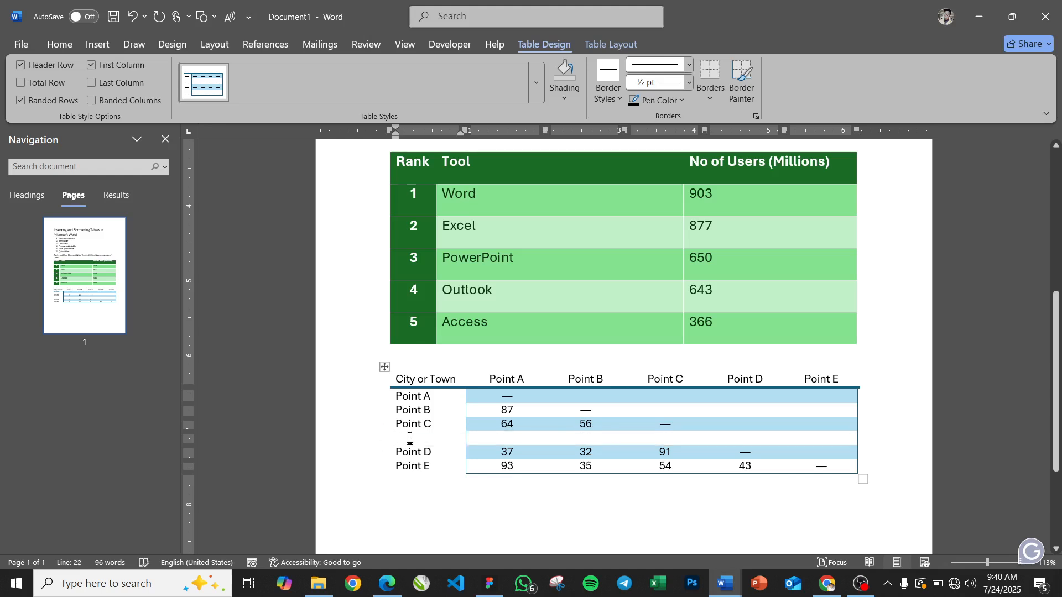
right_click(408, 439)
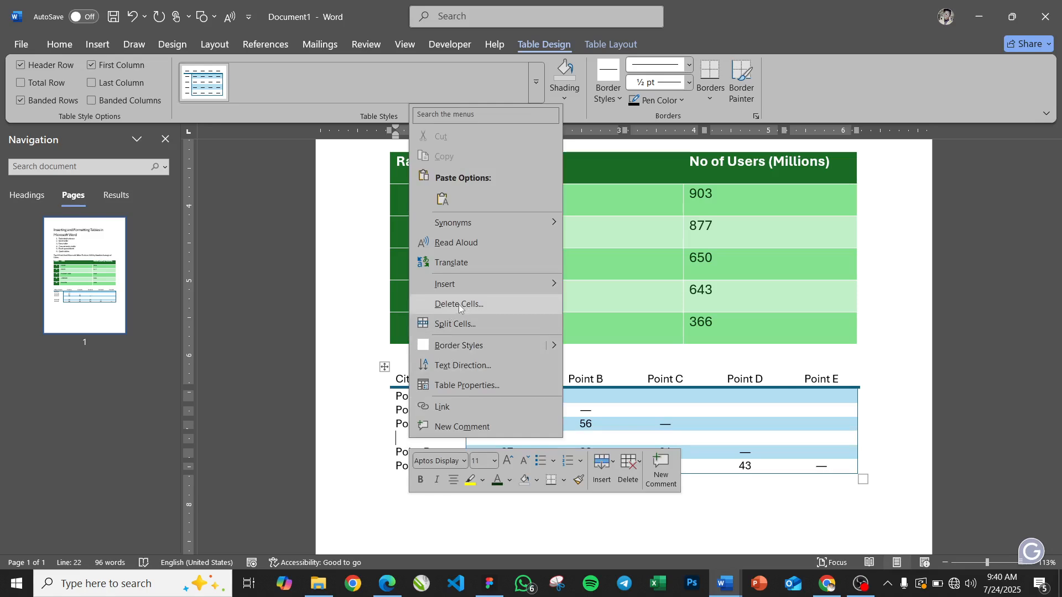
left_click(461, 306)
left_click(473, 279)
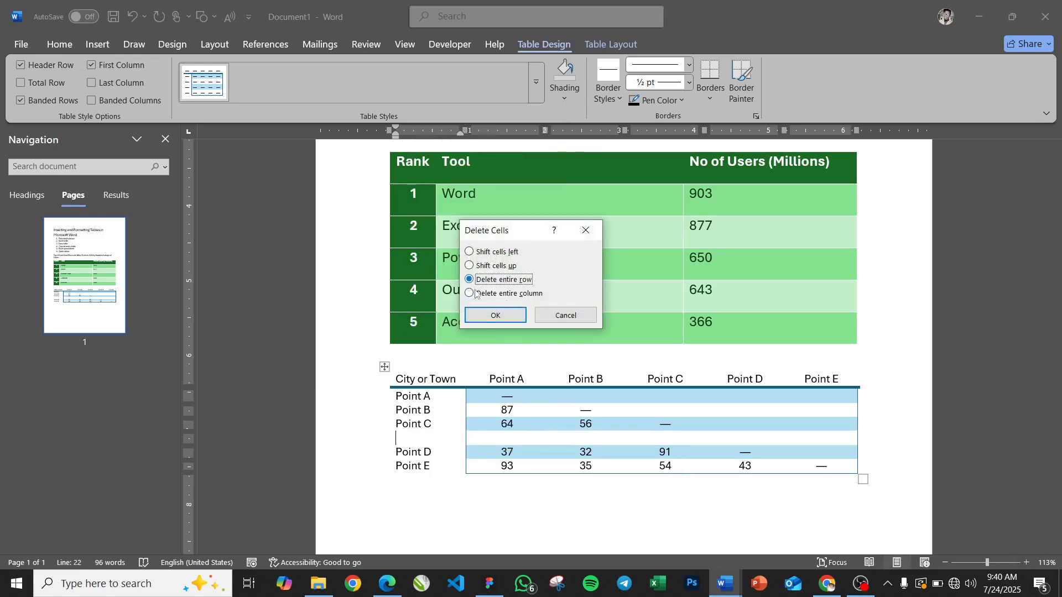
left_click(494, 316)
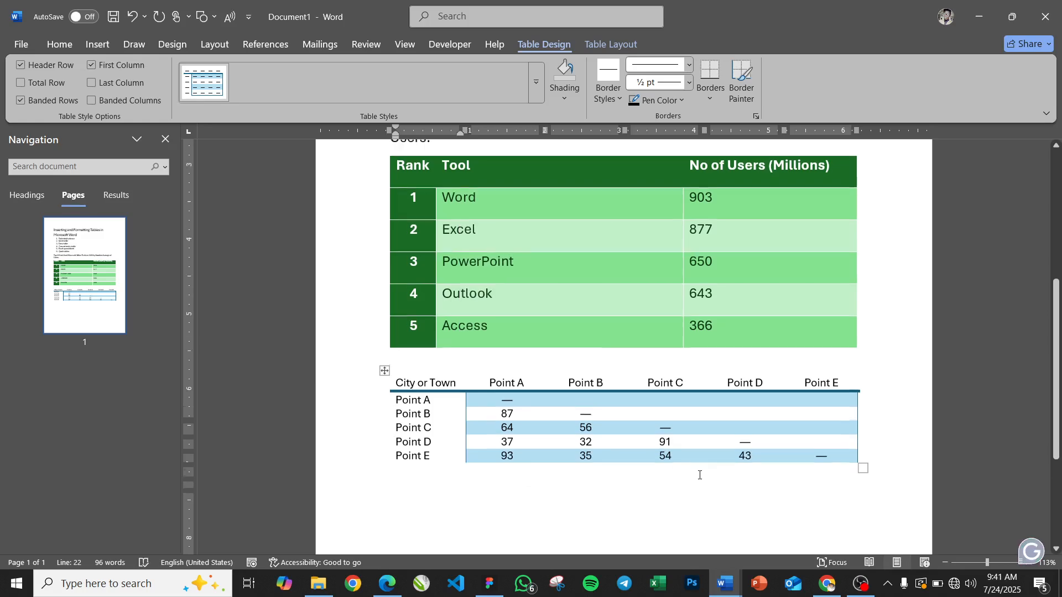
- Place the cursor at the end of the sentence above the green table, after "Users."
scroll(700, 475, "up", 3)
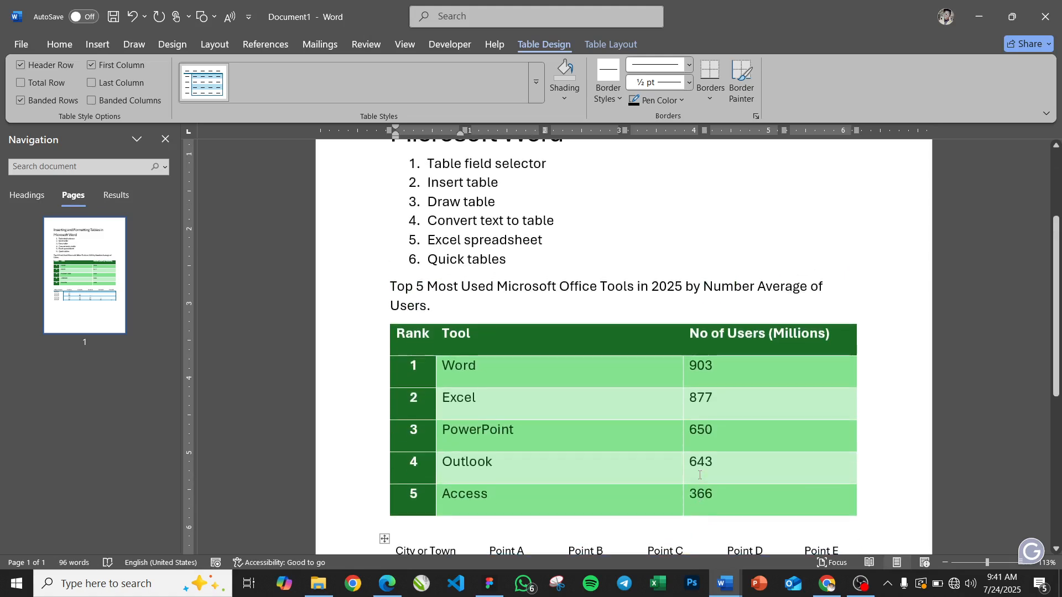
left_click(447, 305)
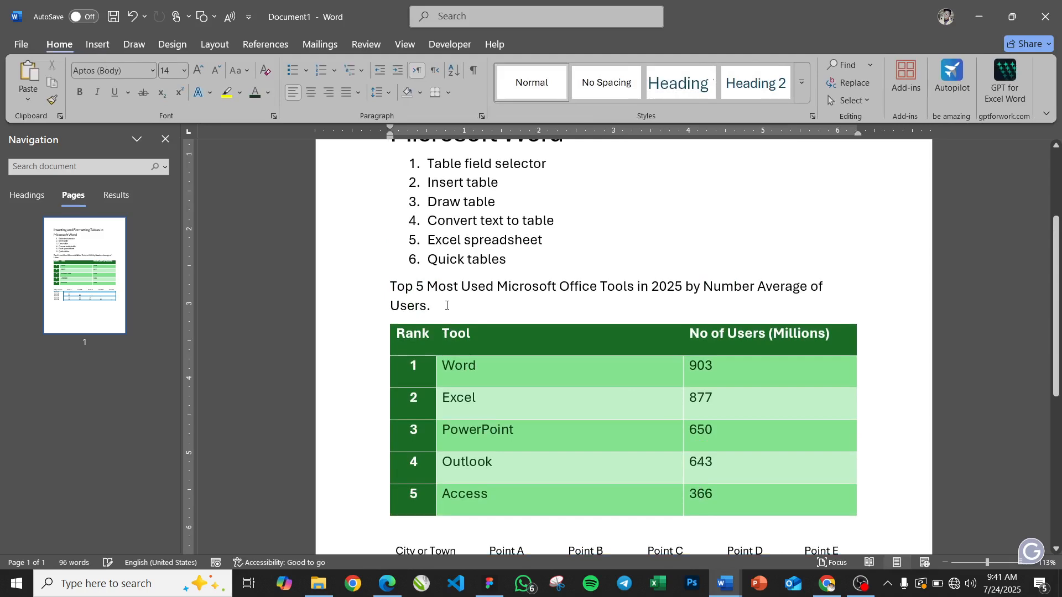